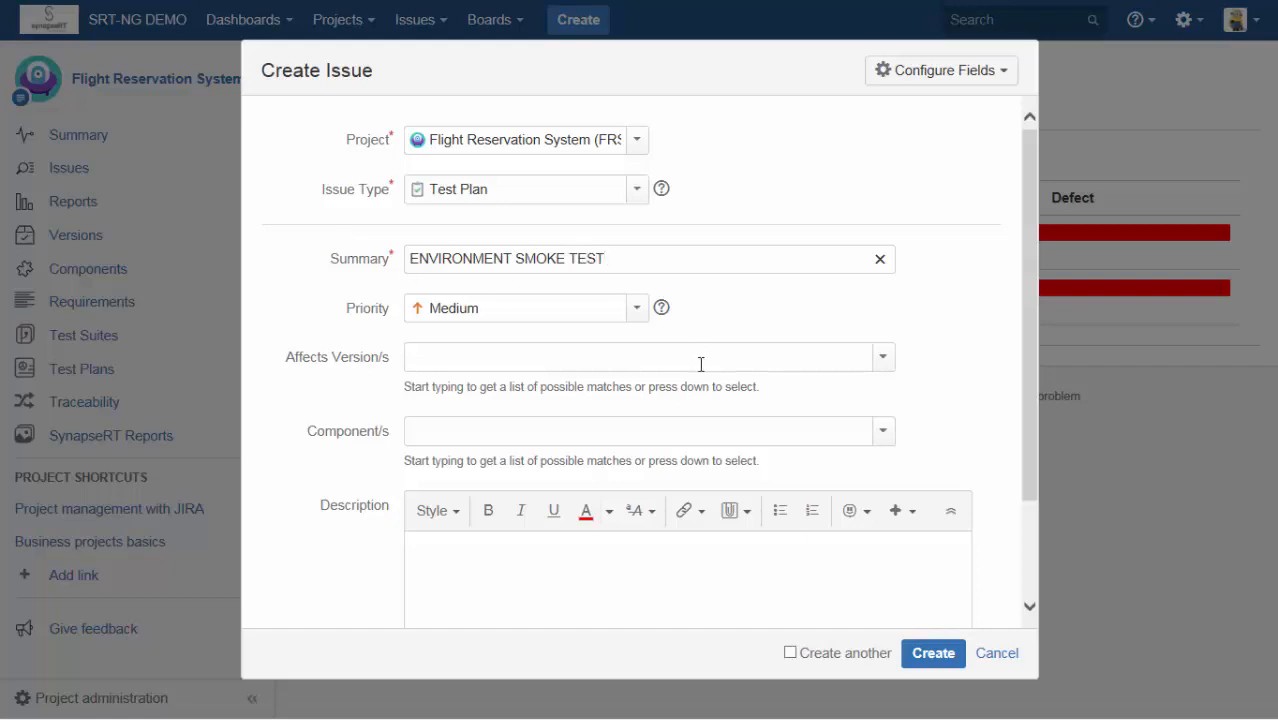
Describe the ENVIRONMENT SMOKE TEST plan as "Generic Plan to test a new environment" and create the issue.
{"action": "scroll", "coordinate": [702, 364], "scroll_direction": "down", "scroll_amount": 2}
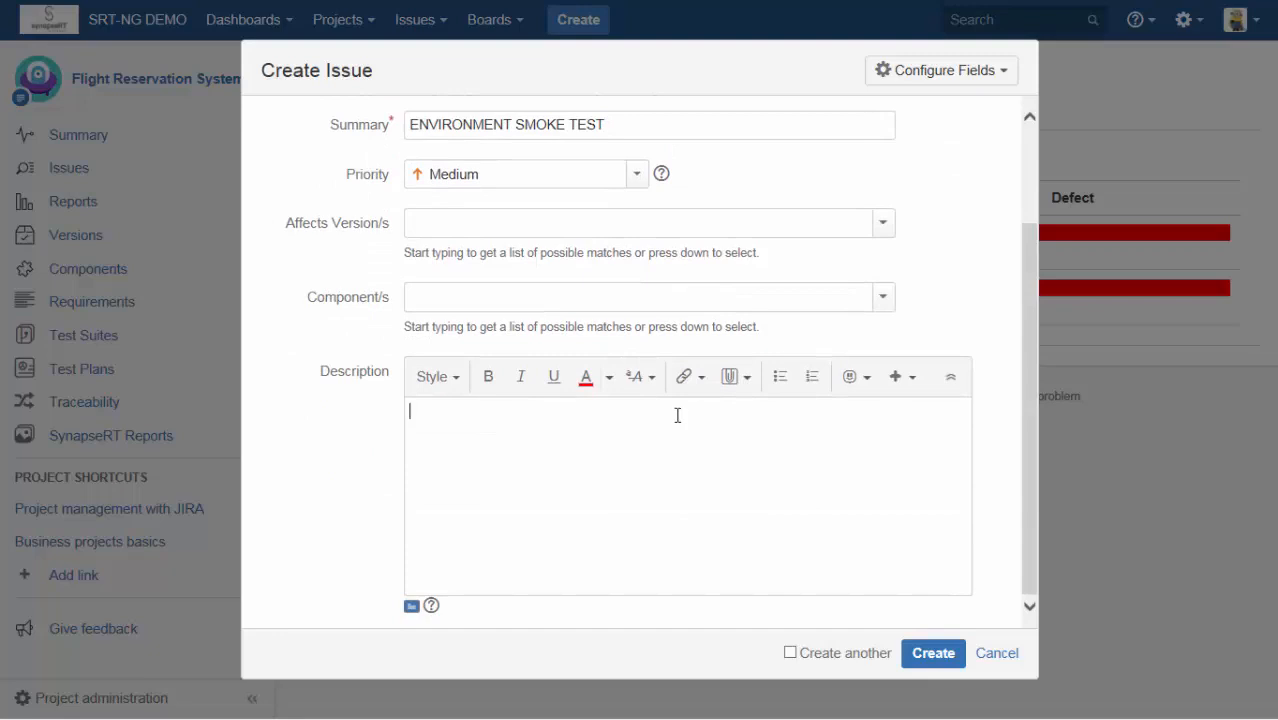
{"action": "type", "text": "Generic Plan to test "}
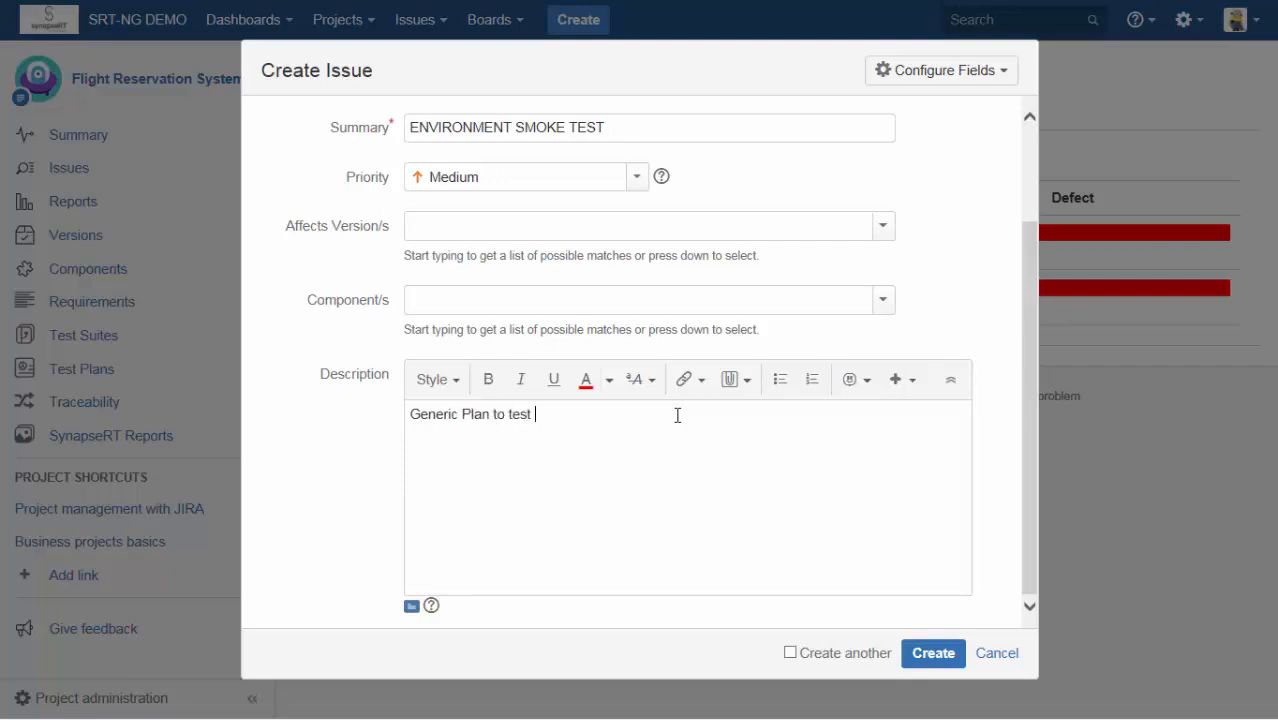
{"action": "type", "text": "a new environment"}
{"action": "left_click", "coordinate": [925, 658]}
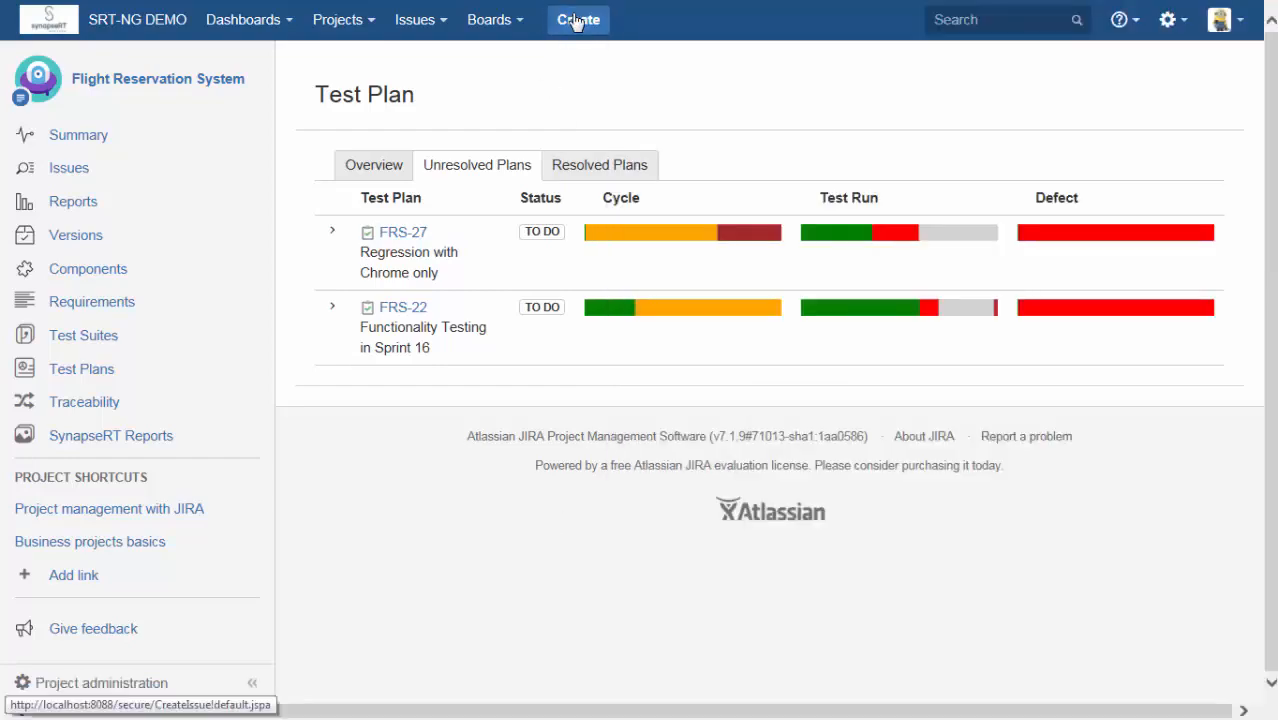
Create a Test Plan issue with the summary "CHROME BROWSER TEST" and the description "All Chrome Related Tests".
{"action": "left_click", "coordinate": [573, 20]}
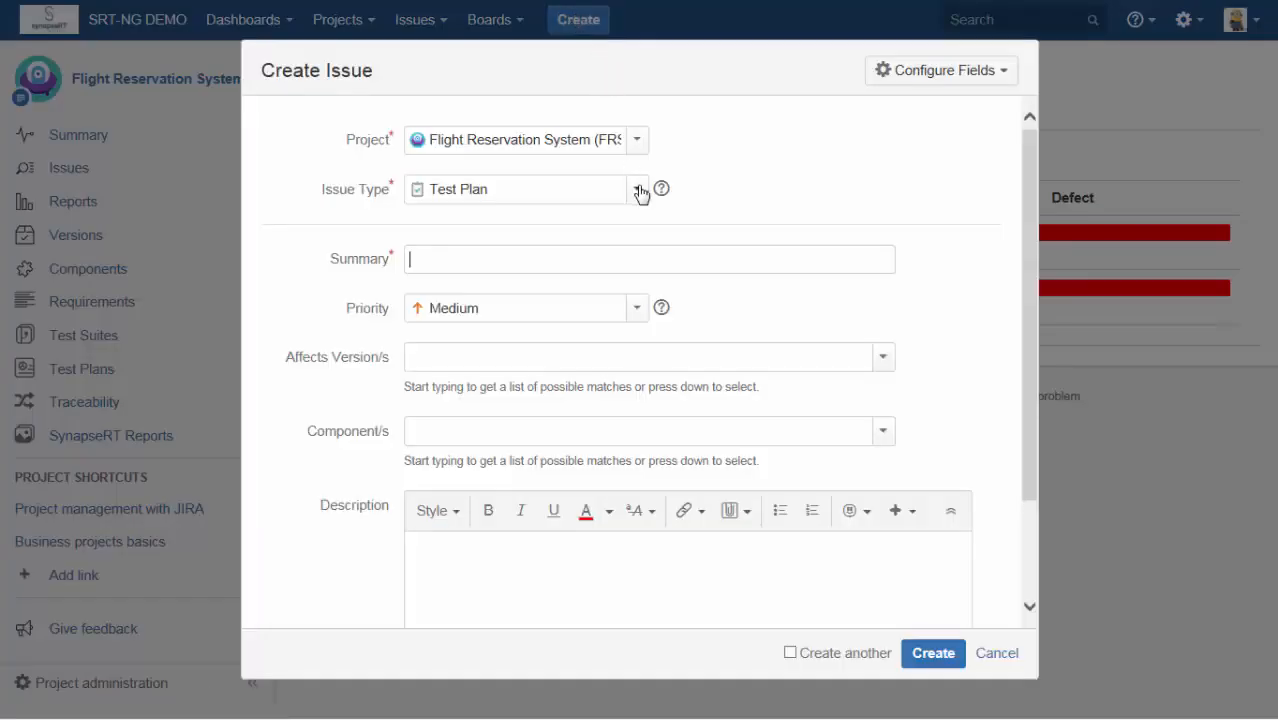
{"action": "type", "text": "CHRO"}
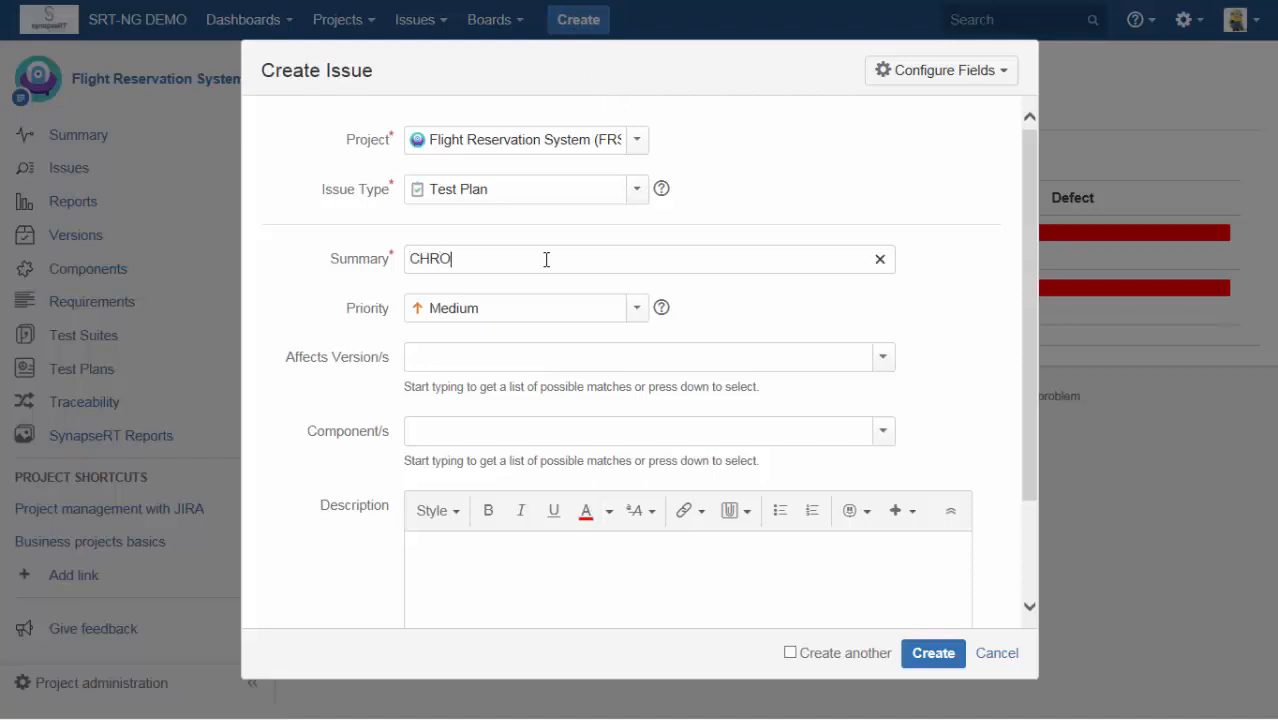
{"action": "type", "text": "ME BROWSER TEST"}
{"action": "left_click", "coordinate": [550, 558]}
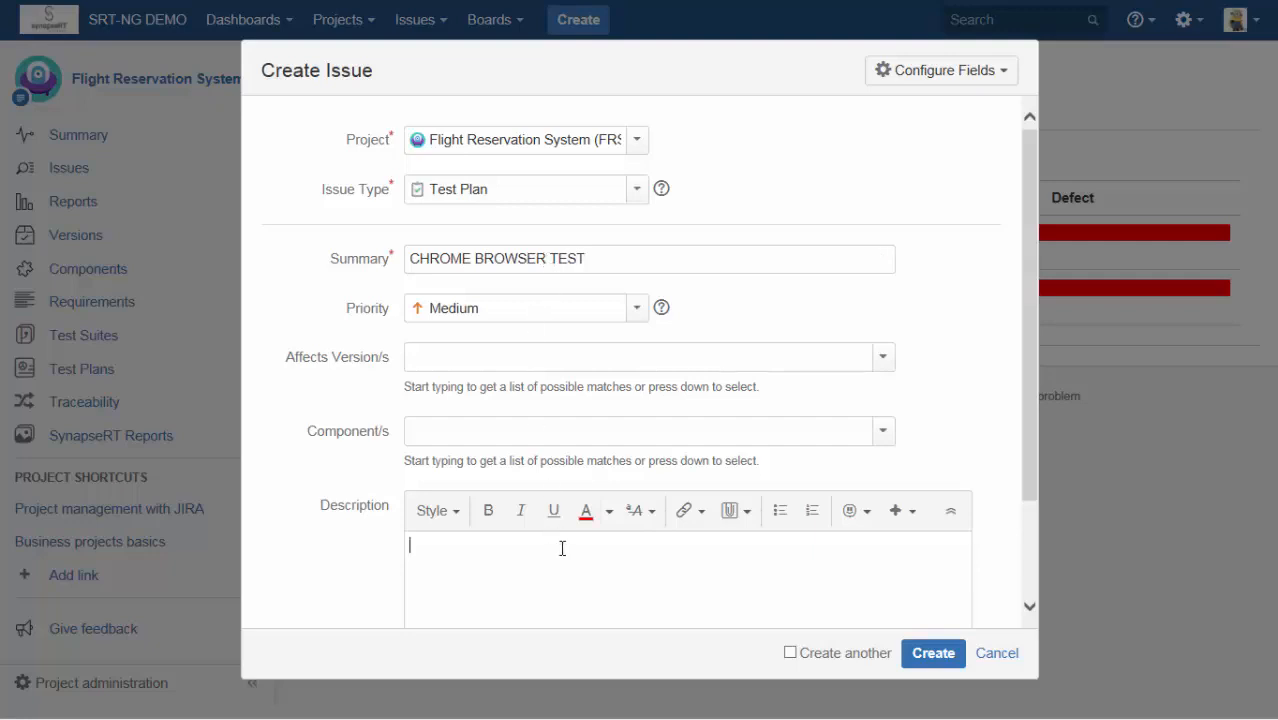
{"action": "type", "text": "All Chrome Related Tests"}
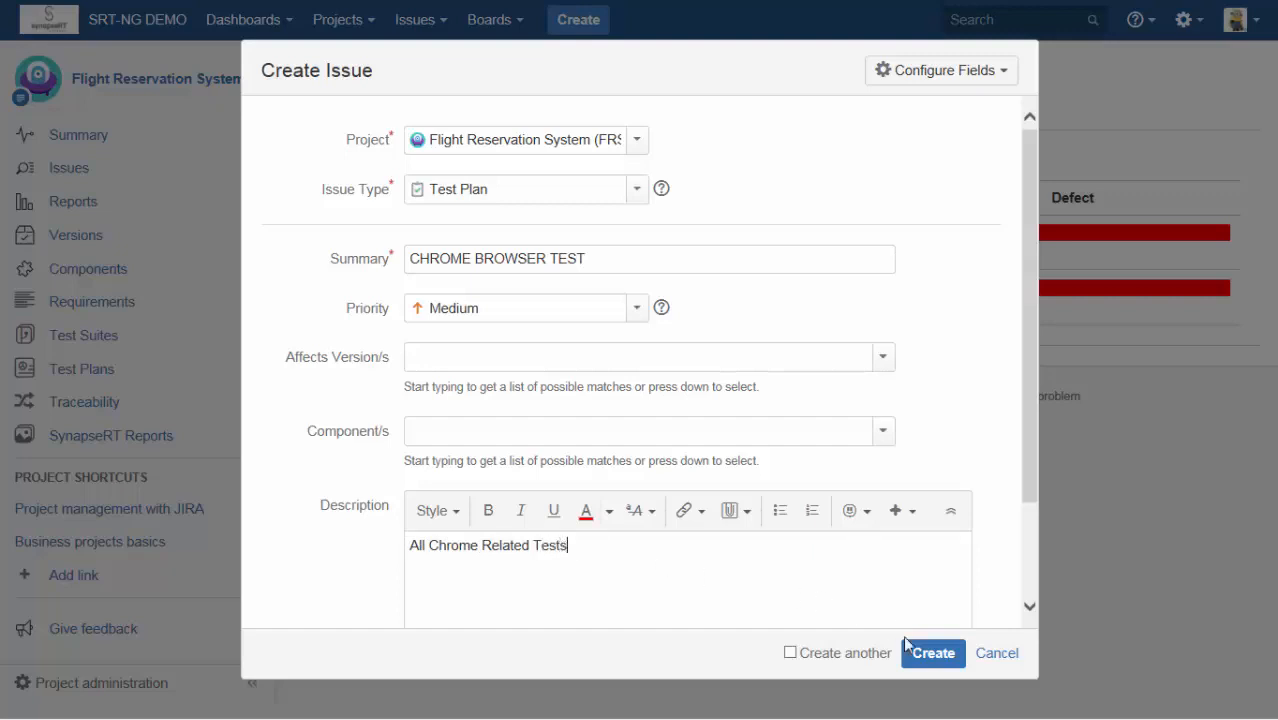
{"action": "left_click", "coordinate": [932, 654]}
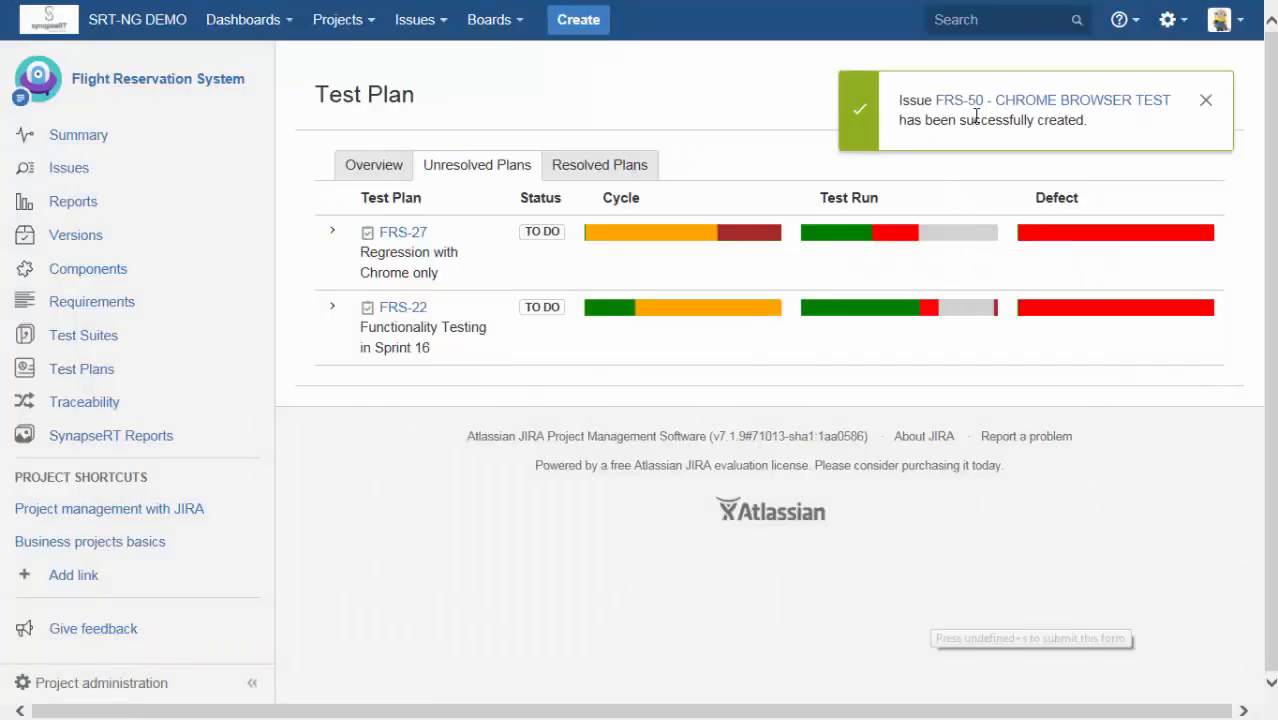
Open the newly created CHROME BROWSER TEST plan in a new browser tab and show its test sections.
{"action": "right_click", "coordinate": [969, 106]}
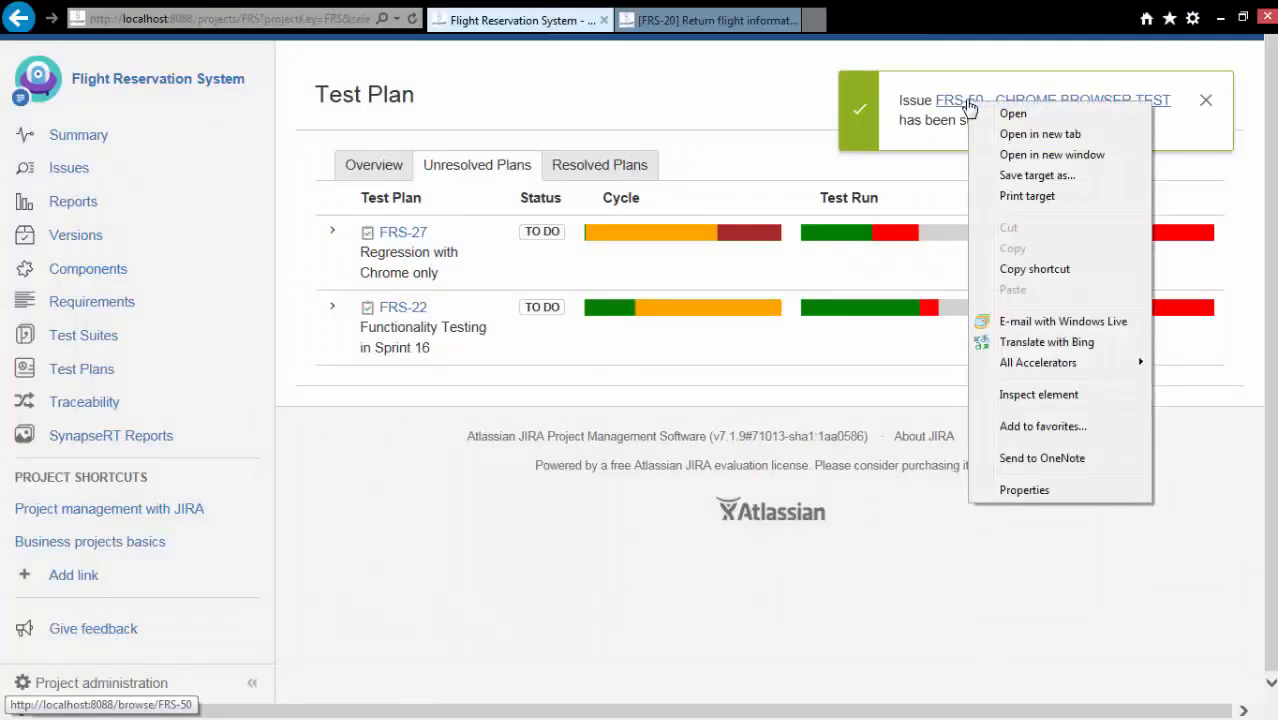
{"action": "left_click", "coordinate": [1026, 133]}
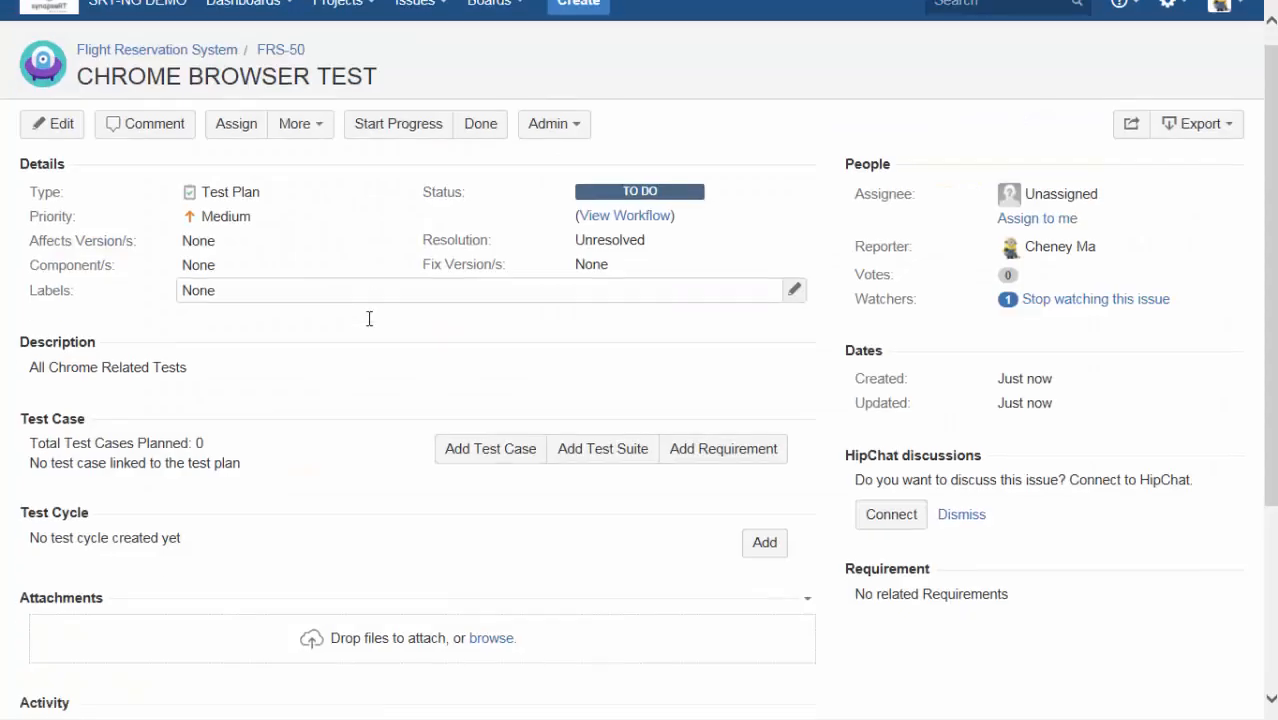
{"action": "scroll", "coordinate": [368, 320], "scroll_direction": "down", "scroll_amount": 3}
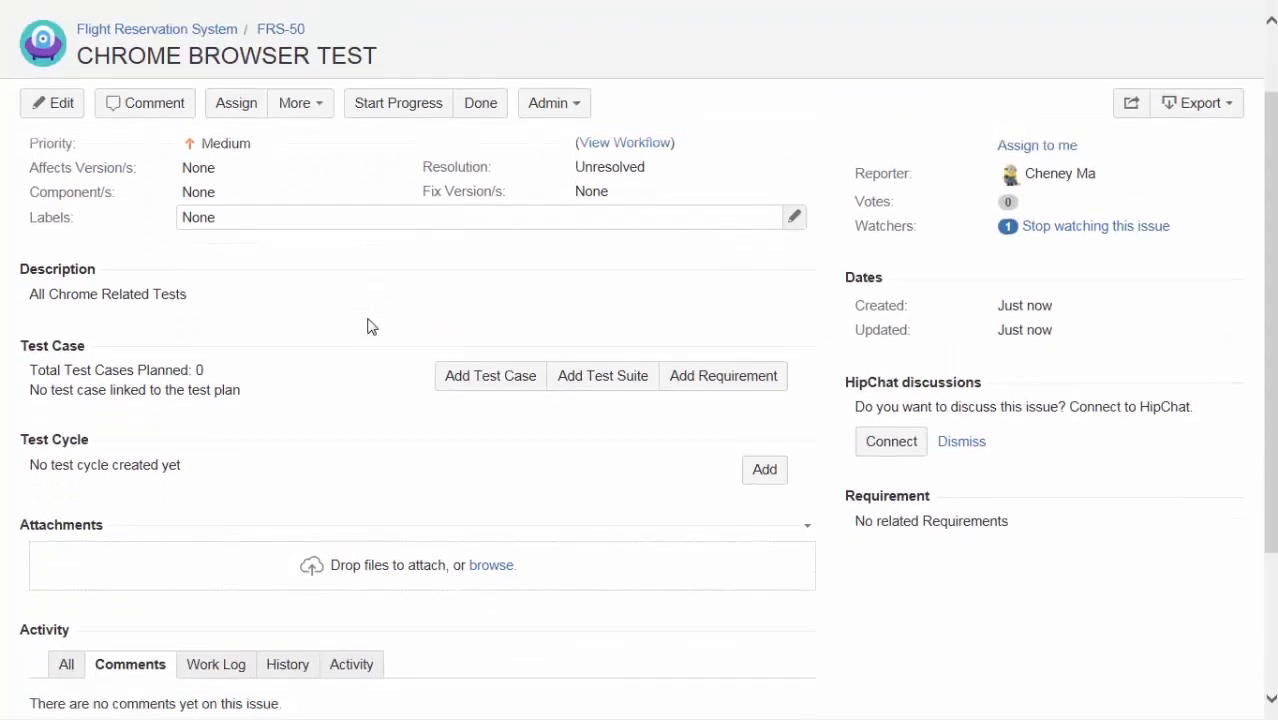
{"action": "double_click", "coordinate": [14, 277]}
{"action": "left_click", "coordinate": [16, 372]}
{"action": "left_click", "coordinate": [16, 374]}
{"action": "scroll", "coordinate": [72, 495], "scroll_direction": "down", "scroll_amount": 1}
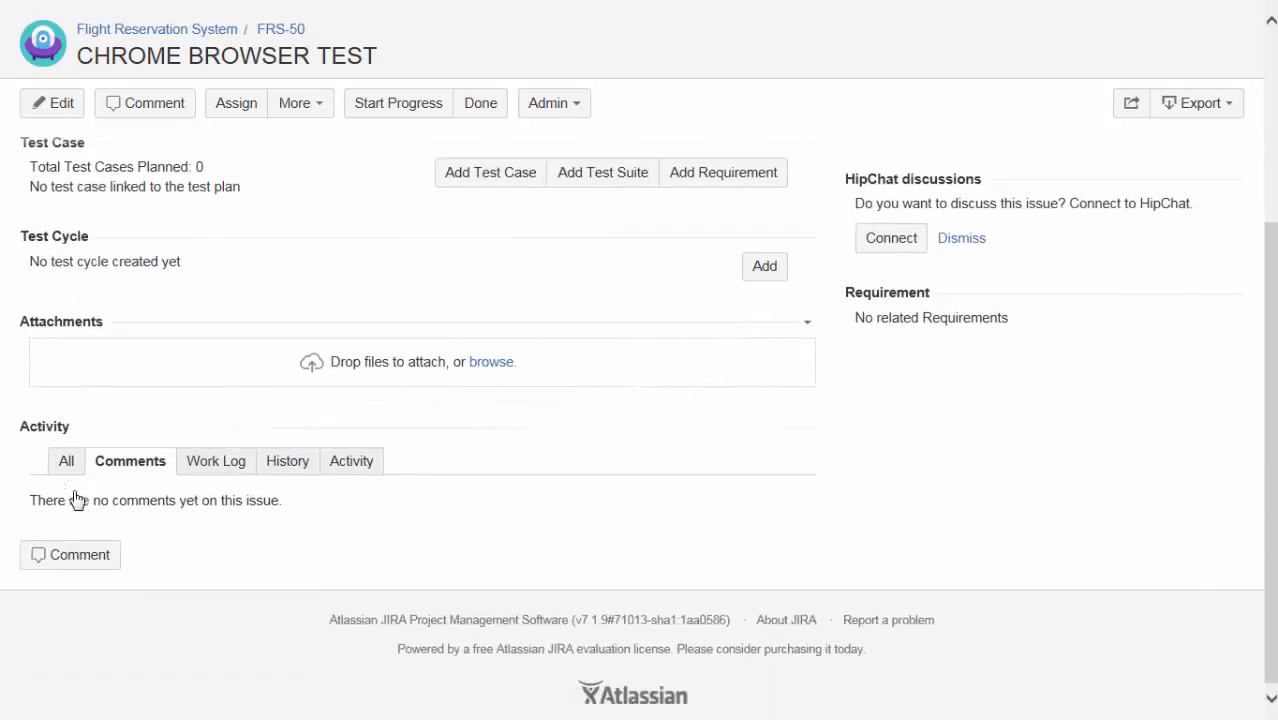
{"action": "scroll", "coordinate": [73, 498], "scroll_direction": "up", "scroll_amount": 1}
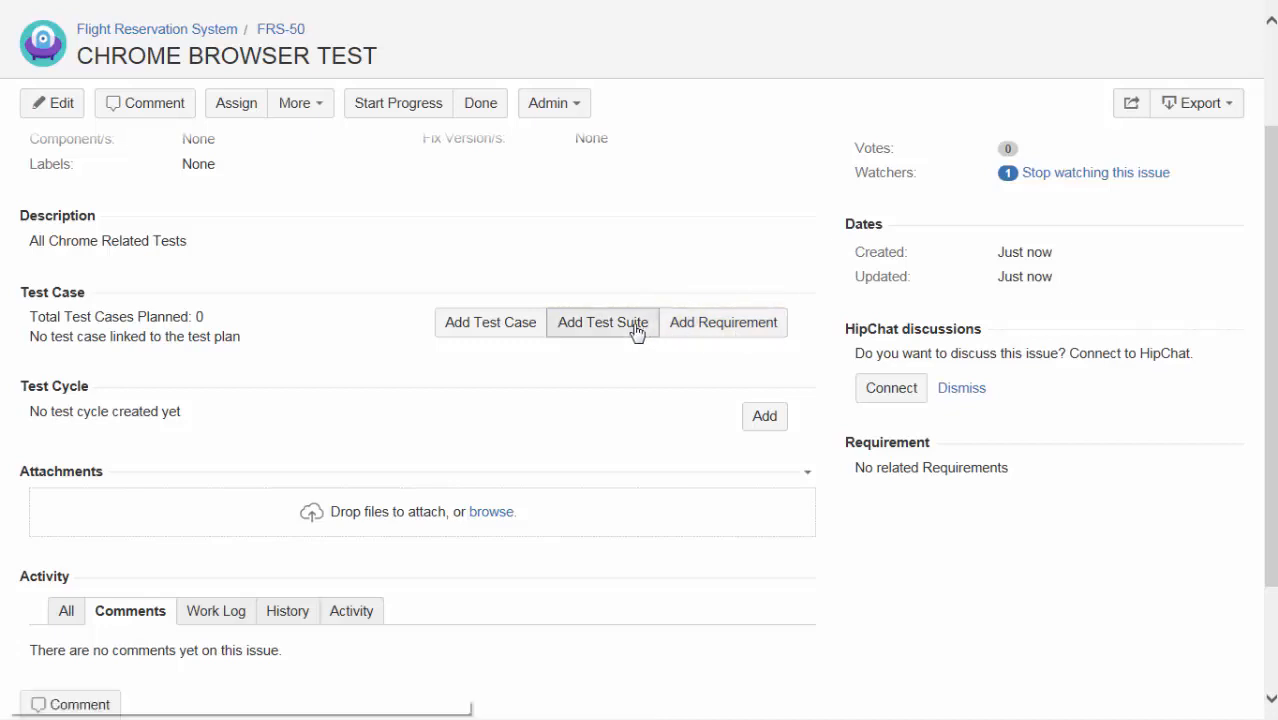
Start adding test suites to the plan and expand the Flight Reservation System tree down to the Search Flights sub-suites.
{"action": "left_click", "coordinate": [591, 323]}
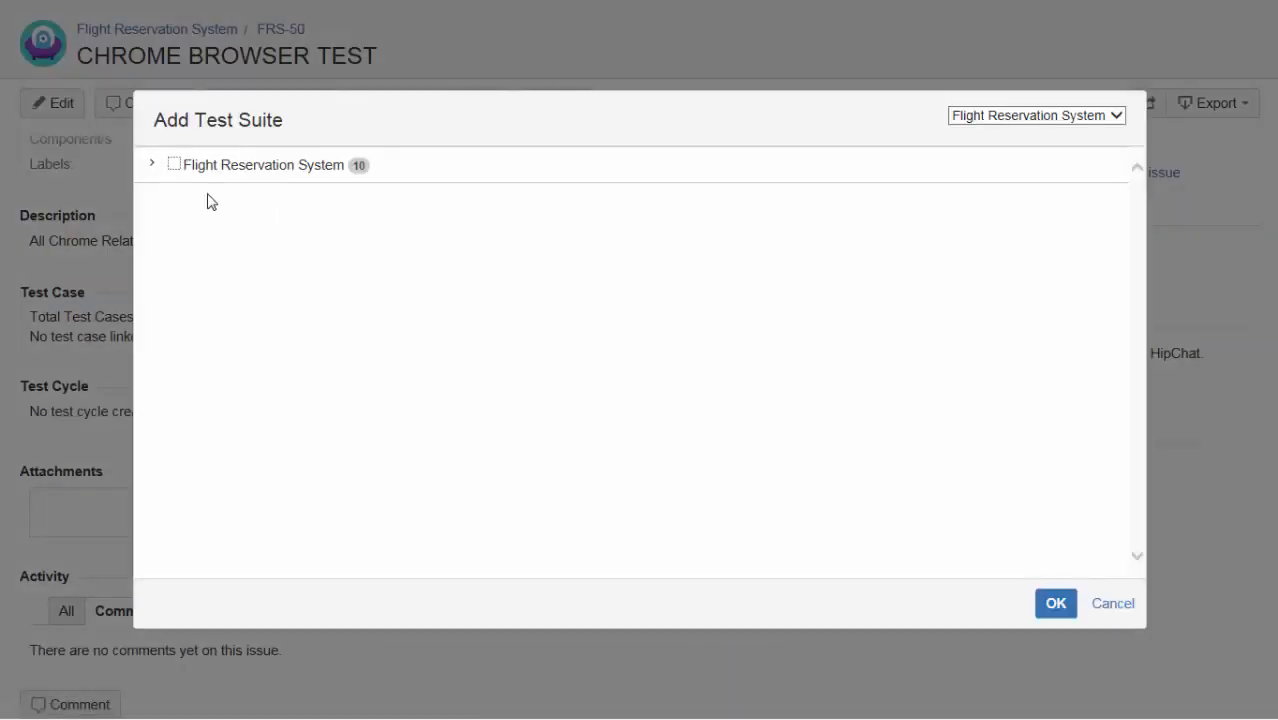
{"action": "left_click", "coordinate": [152, 168]}
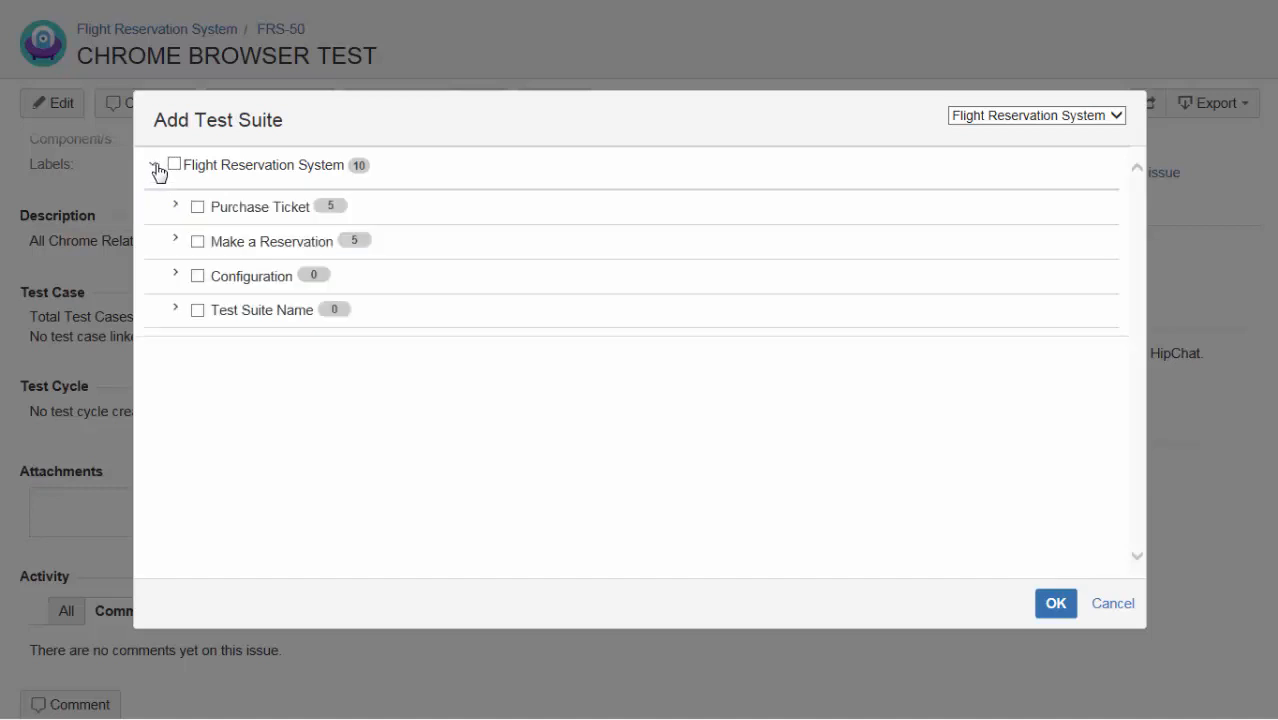
{"action": "left_click", "coordinate": [175, 307]}
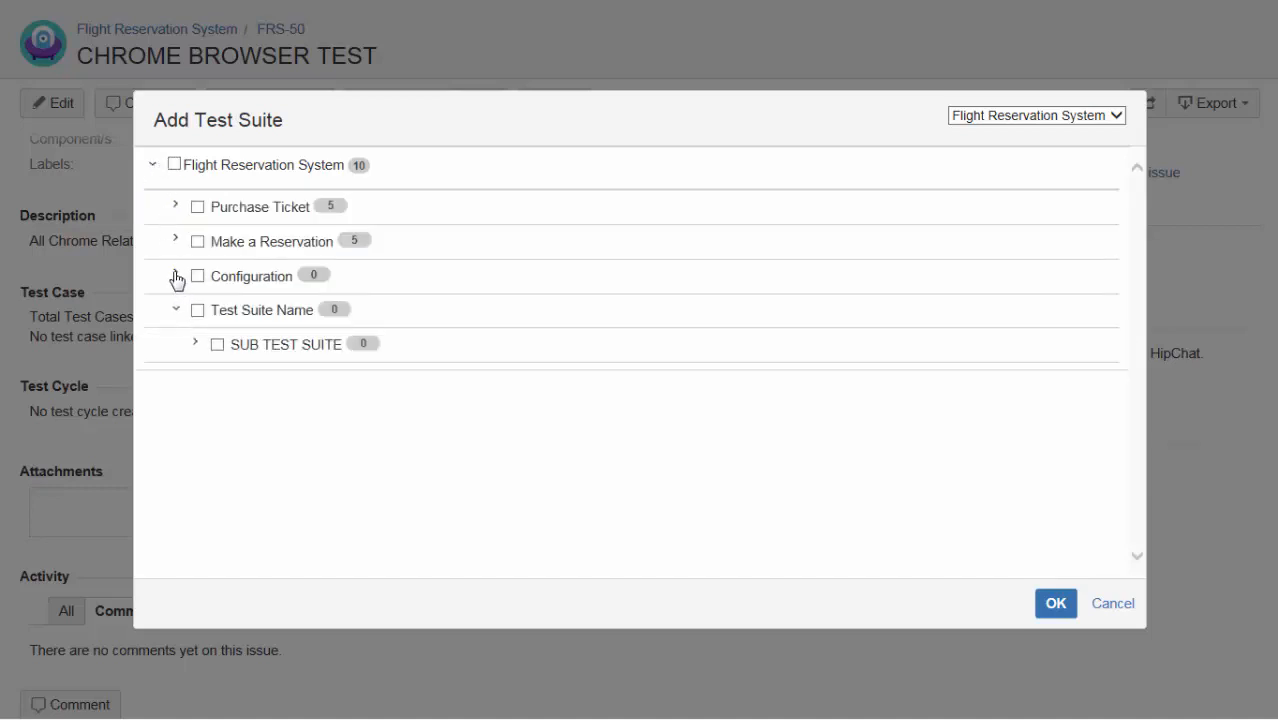
{"action": "left_click", "coordinate": [176, 274]}
{"action": "left_click", "coordinate": [175, 241]}
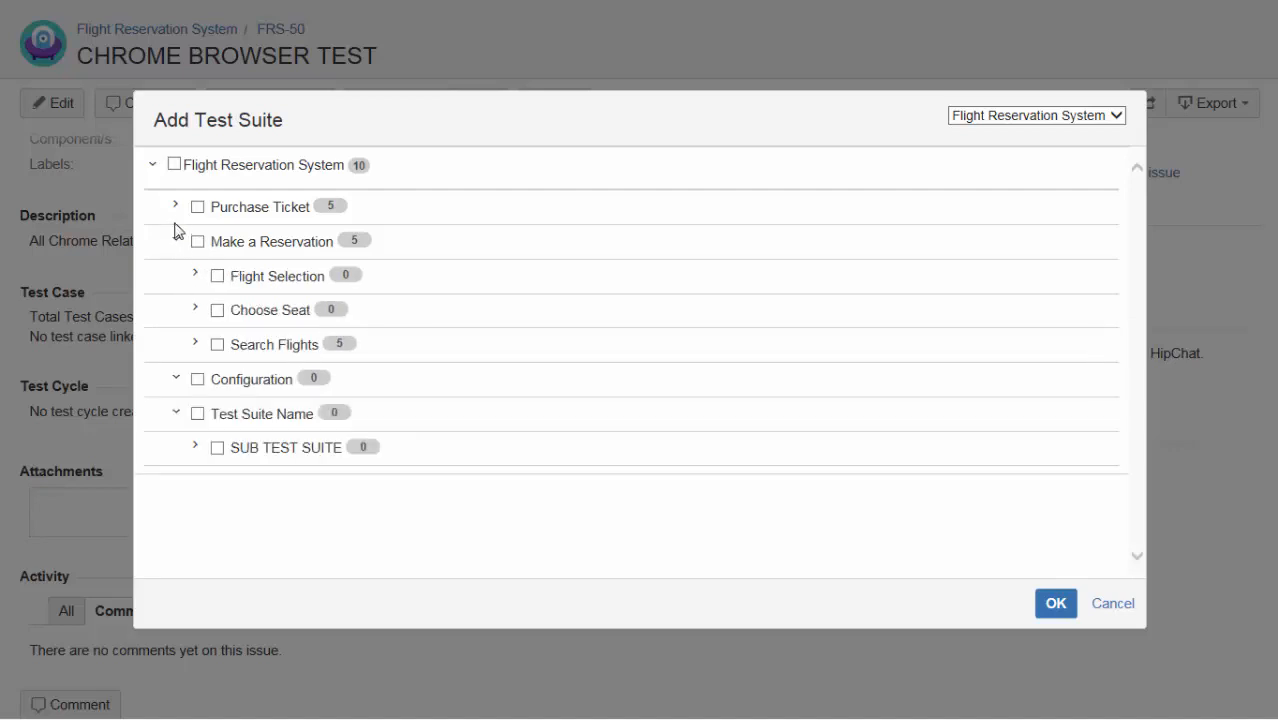
{"action": "left_click", "coordinate": [176, 208]}
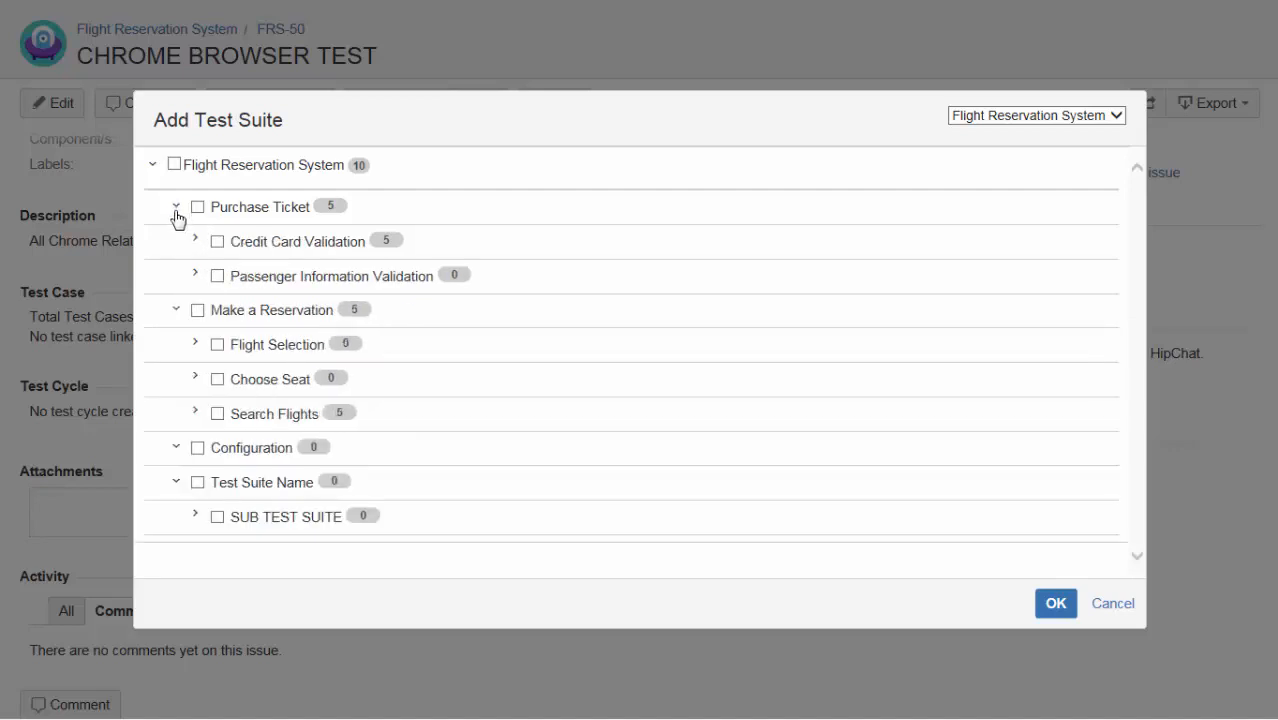
{"action": "left_click", "coordinate": [195, 345]}
{"action": "left_click", "coordinate": [196, 381]}
{"action": "left_click", "coordinate": [195, 411]}
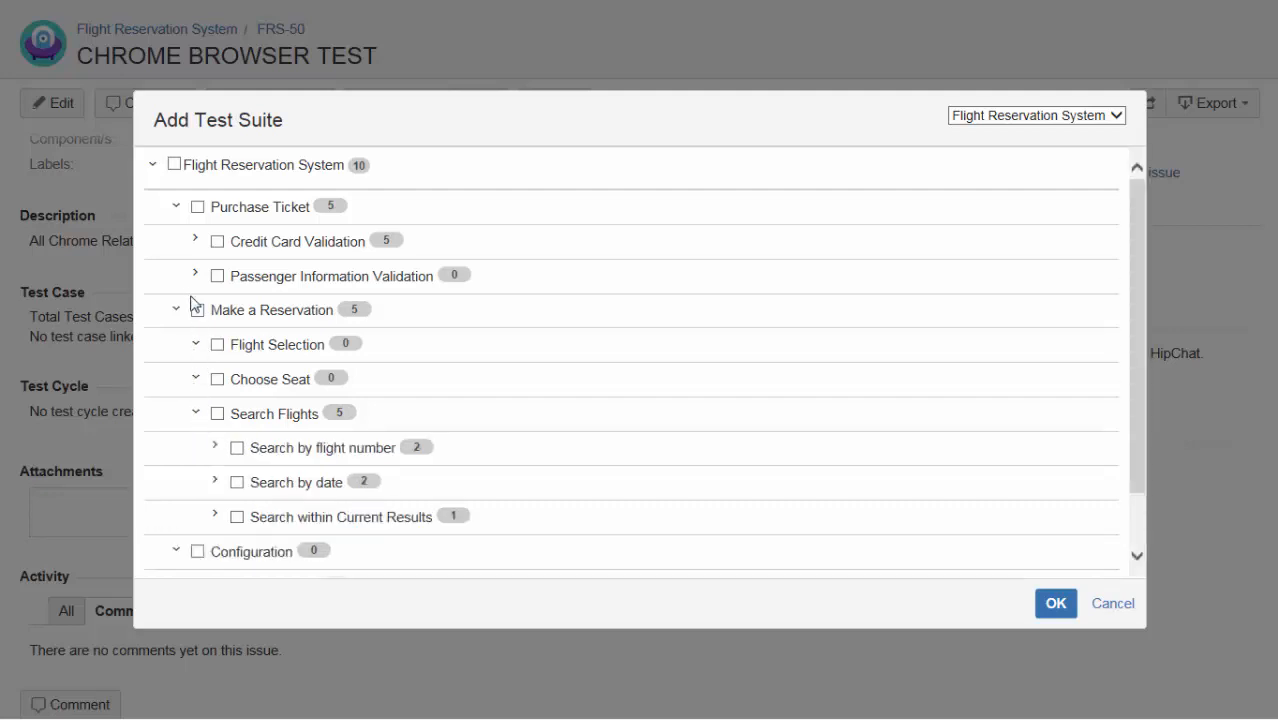
Add the Valid Bank and Valid Card Owner suites under Credit Card Validation to the test plan.
{"action": "left_click", "coordinate": [196, 242]}
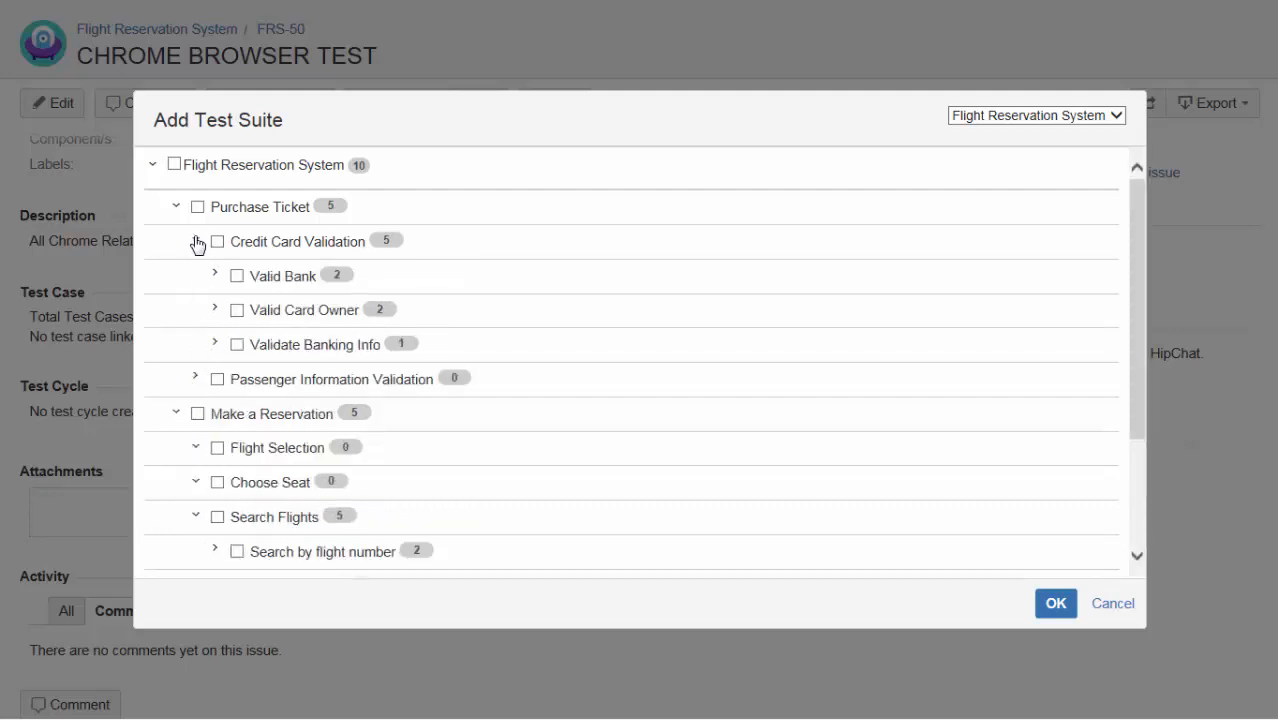
{"action": "left_click", "coordinate": [237, 277]}
{"action": "left_click", "coordinate": [238, 311]}
{"action": "left_click", "coordinate": [1056, 605]}
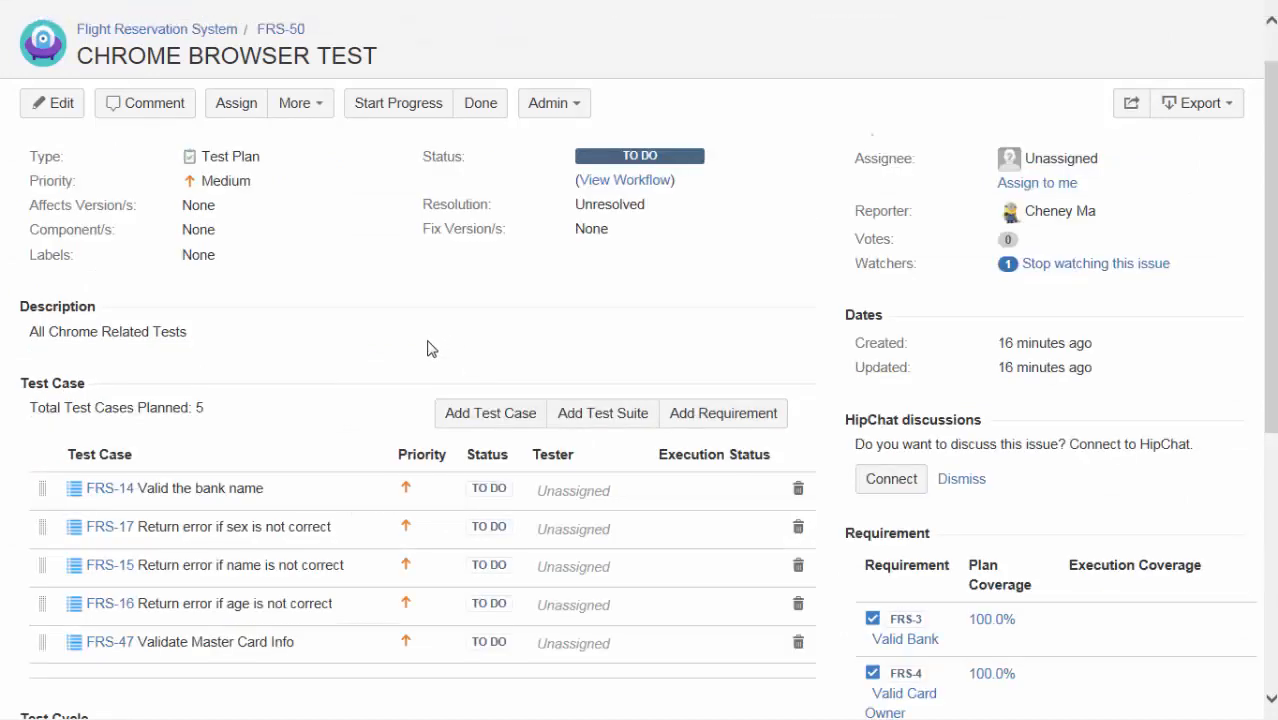
Review the list of test cases linked to the CHROME BROWSER TEST plan.
{"action": "scroll", "coordinate": [430, 347], "scroll_direction": "down", "scroll_amount": 1}
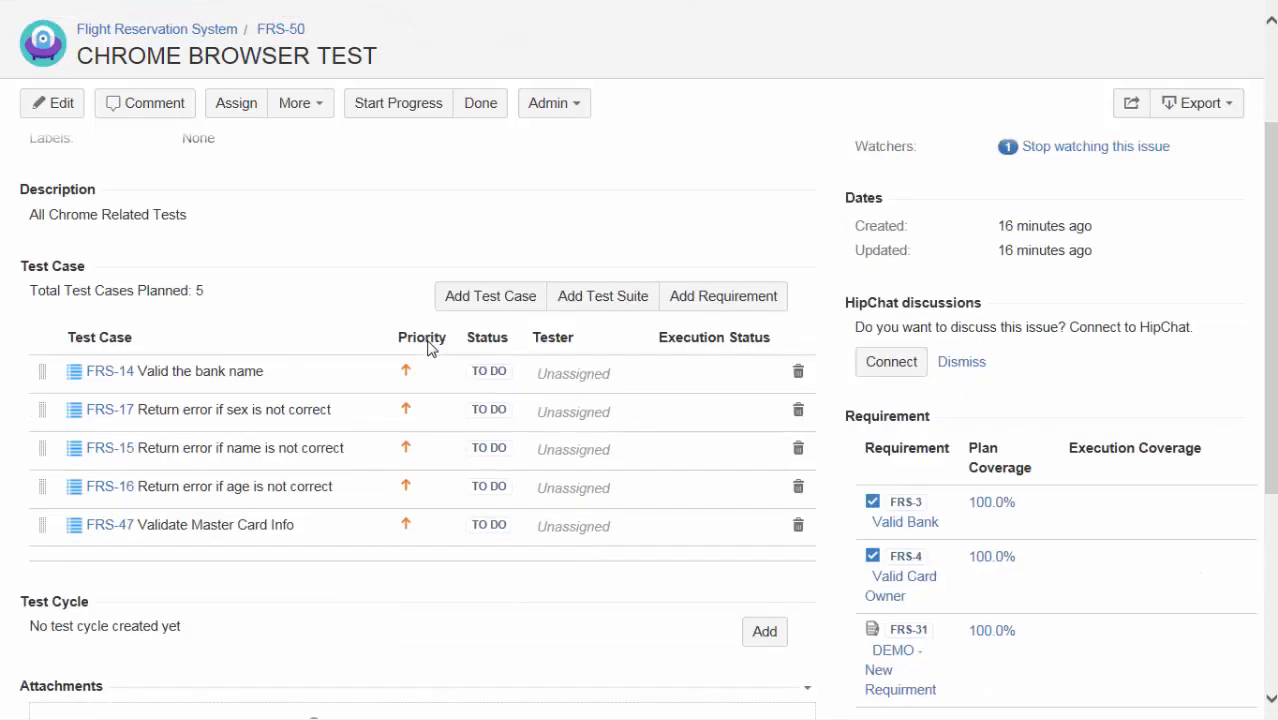
{"action": "left_click", "coordinate": [14, 267]}
{"action": "left_click", "coordinate": [14, 268]}
{"action": "left_click_drag", "start_coordinate": [70, 337], "coordinate": [305, 533]}
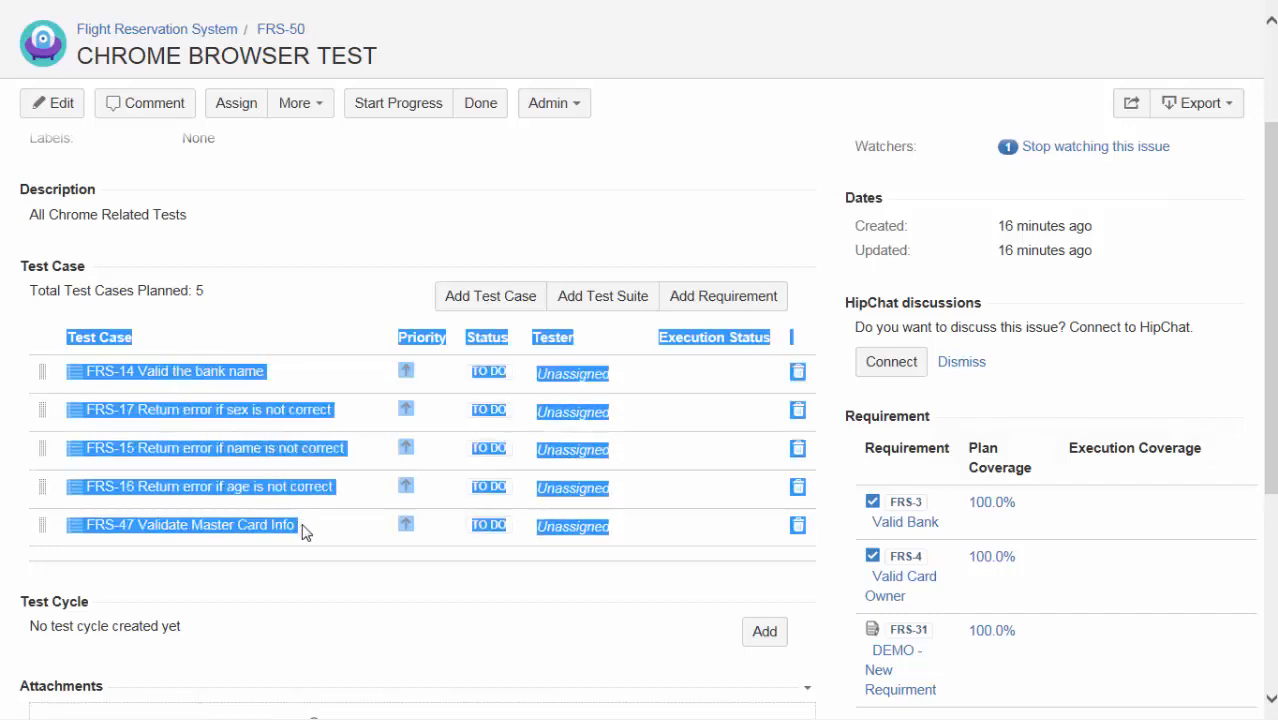
{"action": "left_click", "coordinate": [423, 596]}
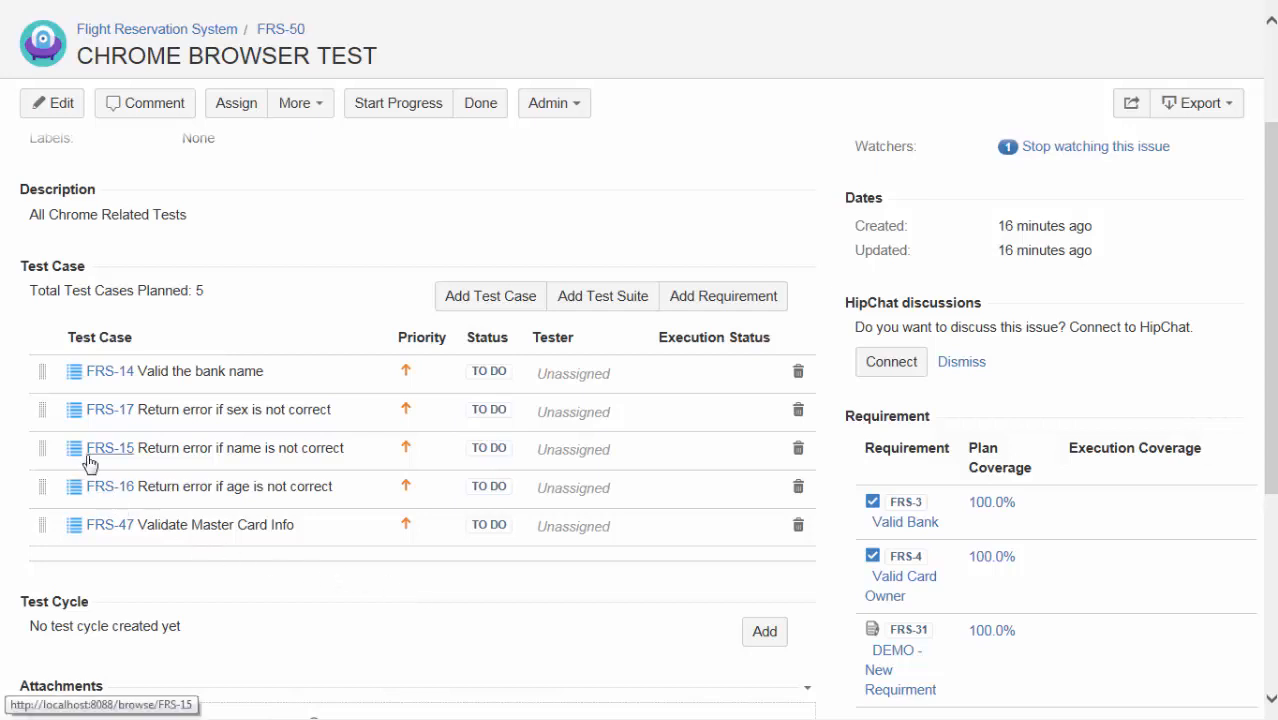
Move test case FRS-15 above FRS-17 in the plan and assign a tester to FRS-14.
{"action": "left_click_drag", "start_coordinate": [44, 448], "coordinate": [40, 410]}
{"action": "left_click", "coordinate": [625, 375]}
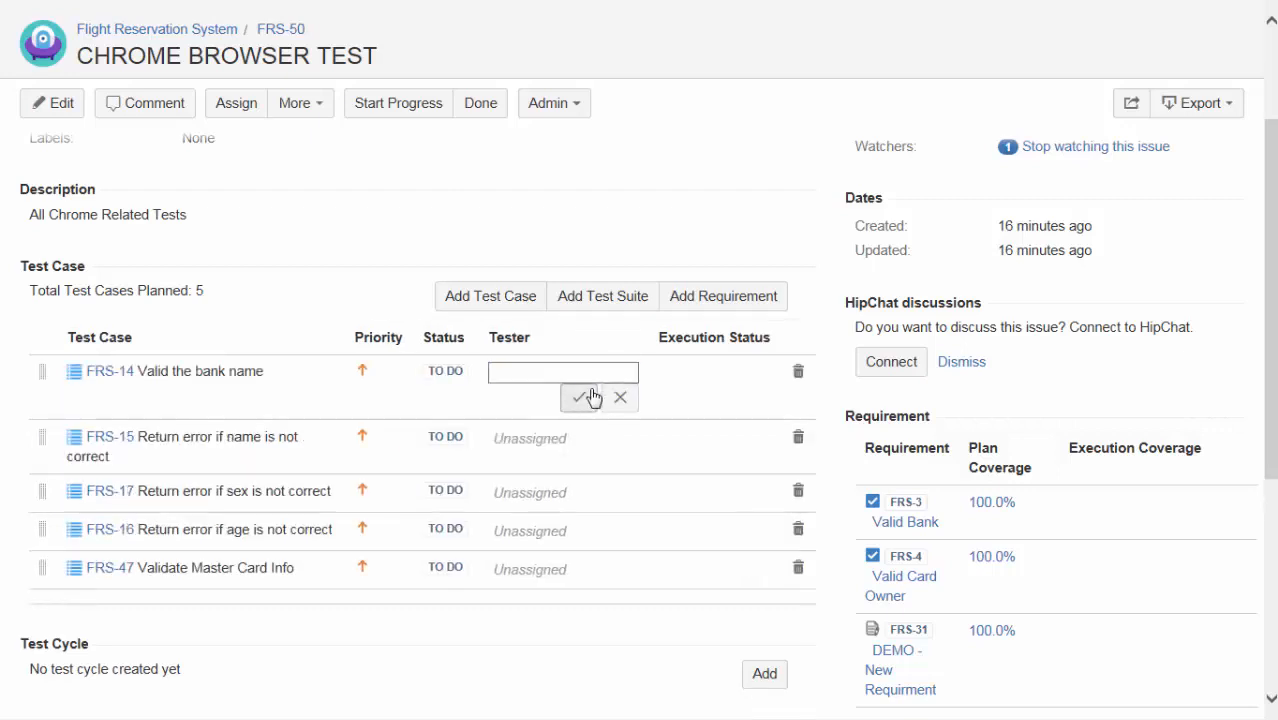
{"action": "left_click", "coordinate": [563, 370]}
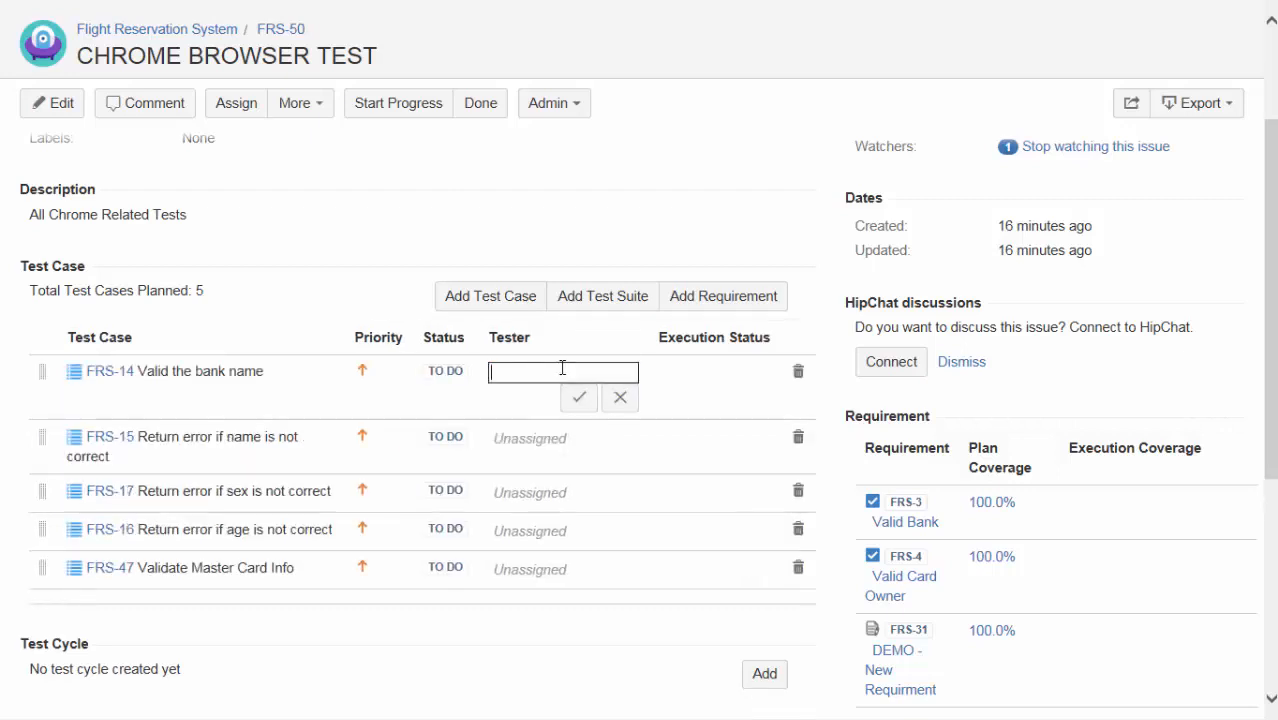
{"action": "type", "text": "rich"}
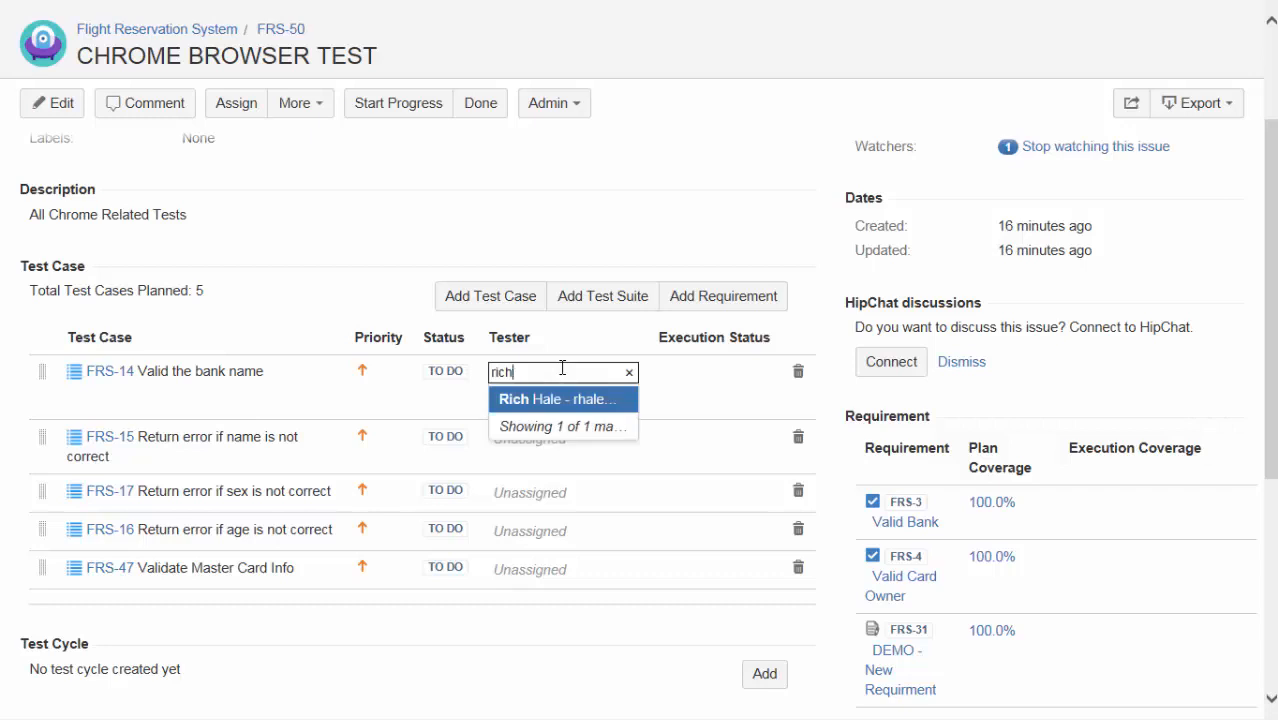
{"action": "left_click", "coordinate": [542, 398]}
{"action": "left_click", "coordinate": [576, 398]}
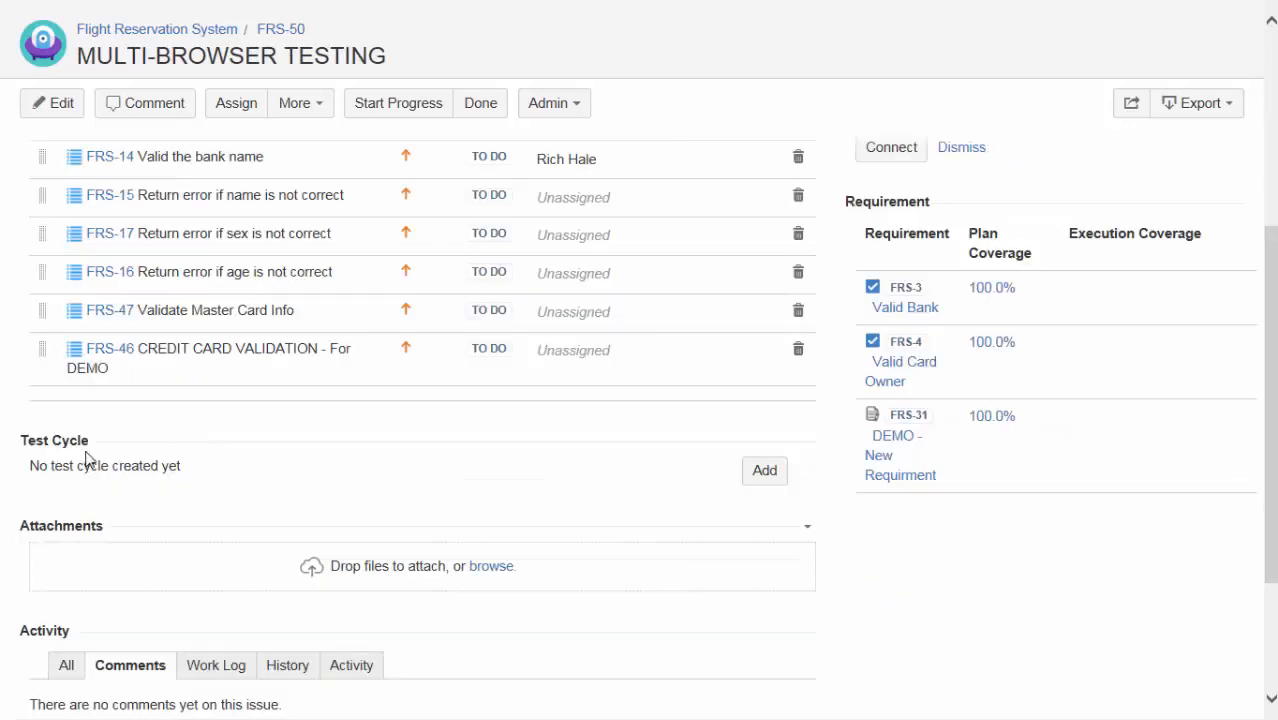
Add a test cycle named "CHROME Browser Cycle" with the environment QA to the MULTI-BROWSER TESTING plan.
{"action": "left_click", "coordinate": [15, 446]}
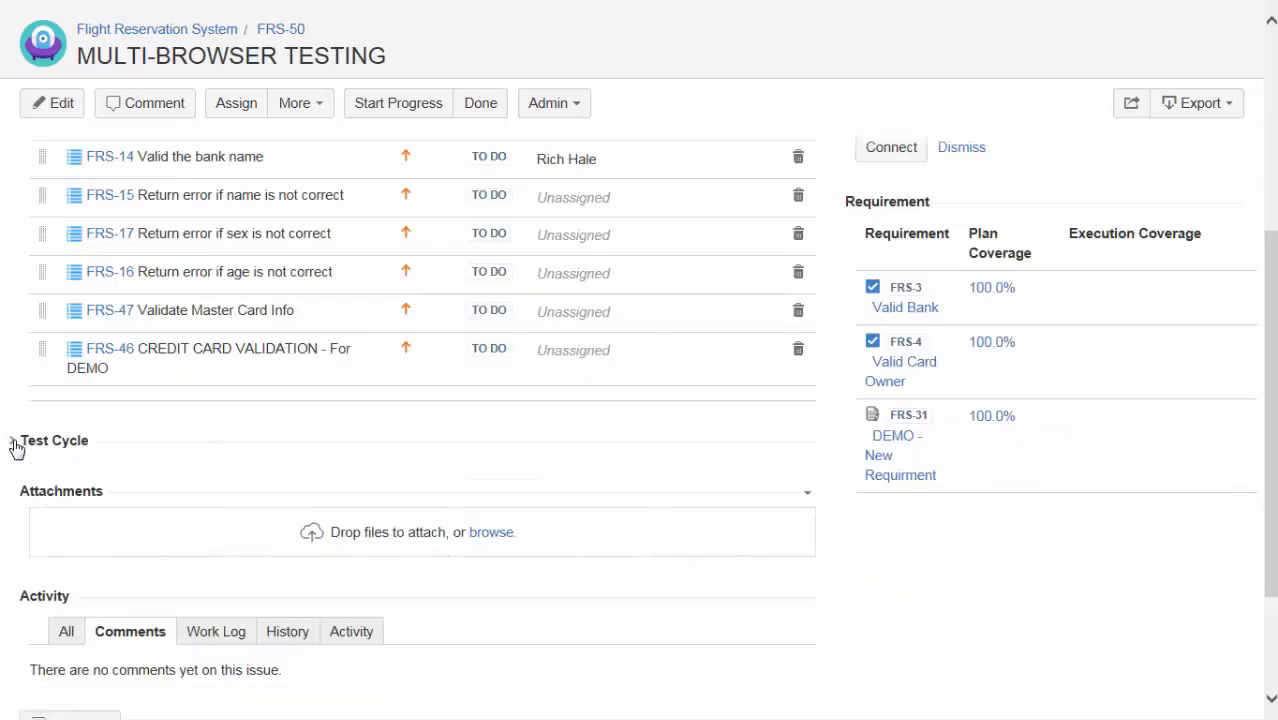
{"action": "left_click", "coordinate": [15, 446]}
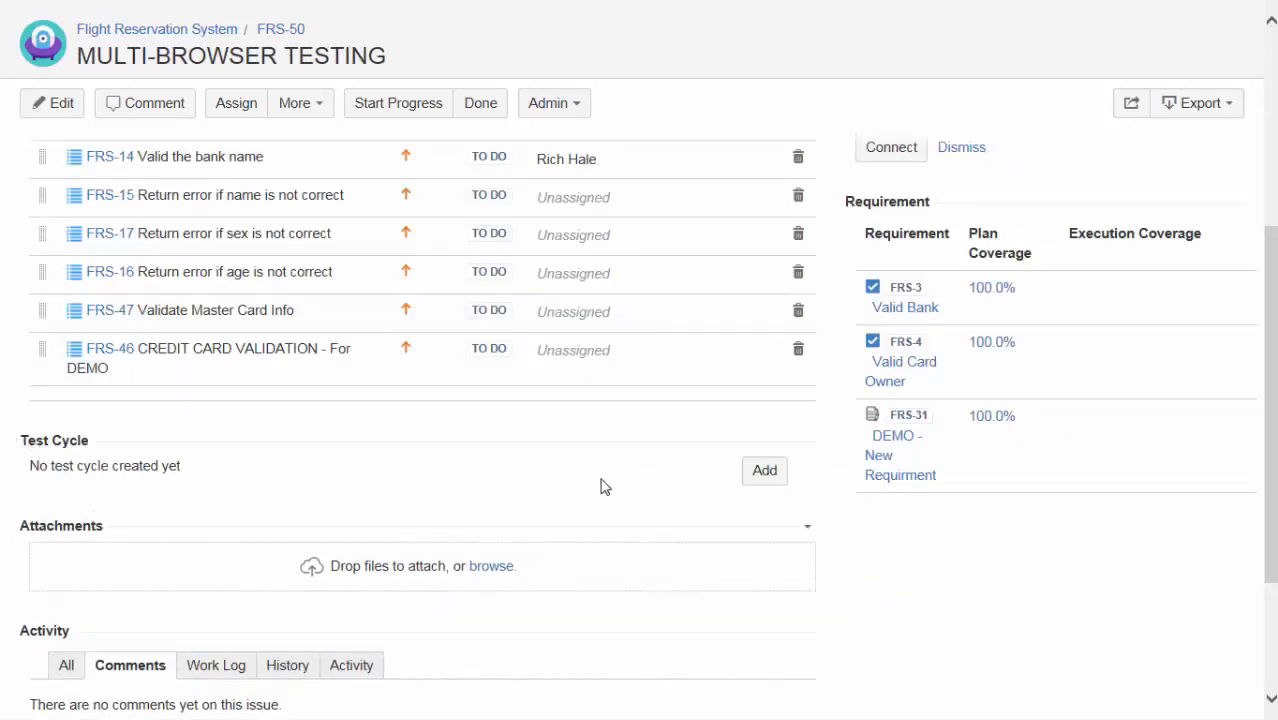
{"action": "left_click", "coordinate": [767, 479]}
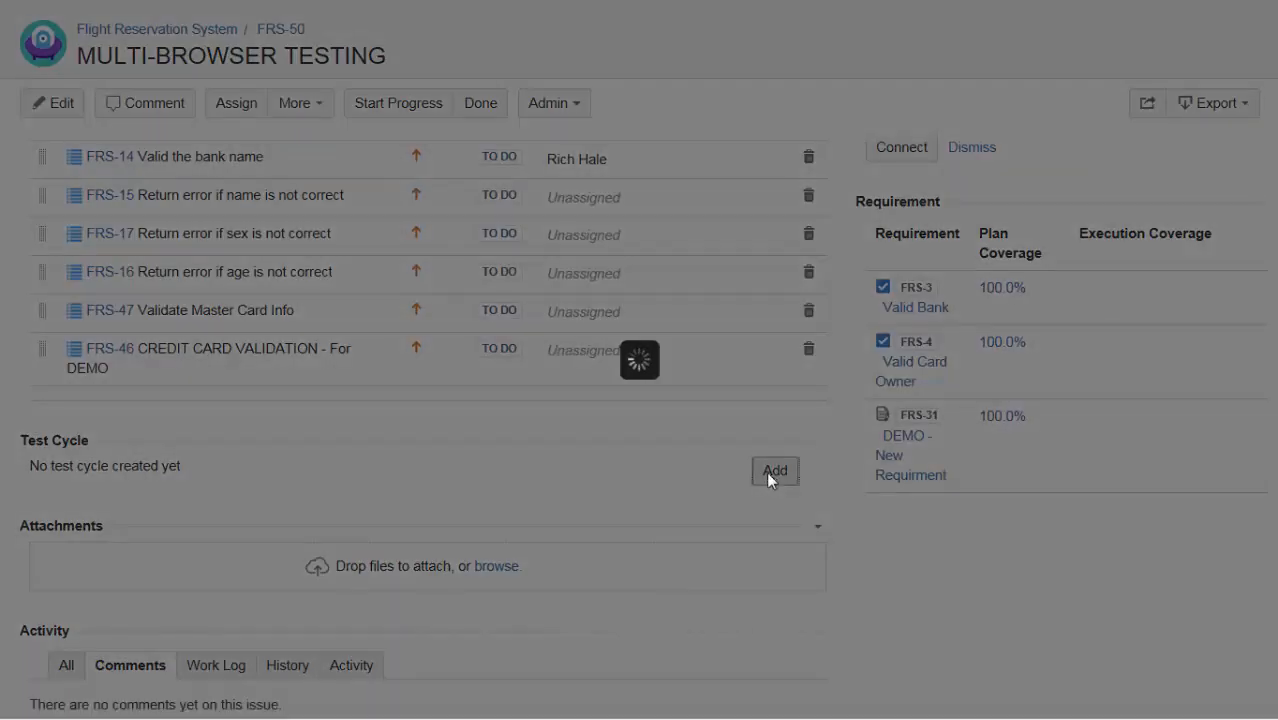
{"action": "type", "text": "CHROME Browser Cyc"}
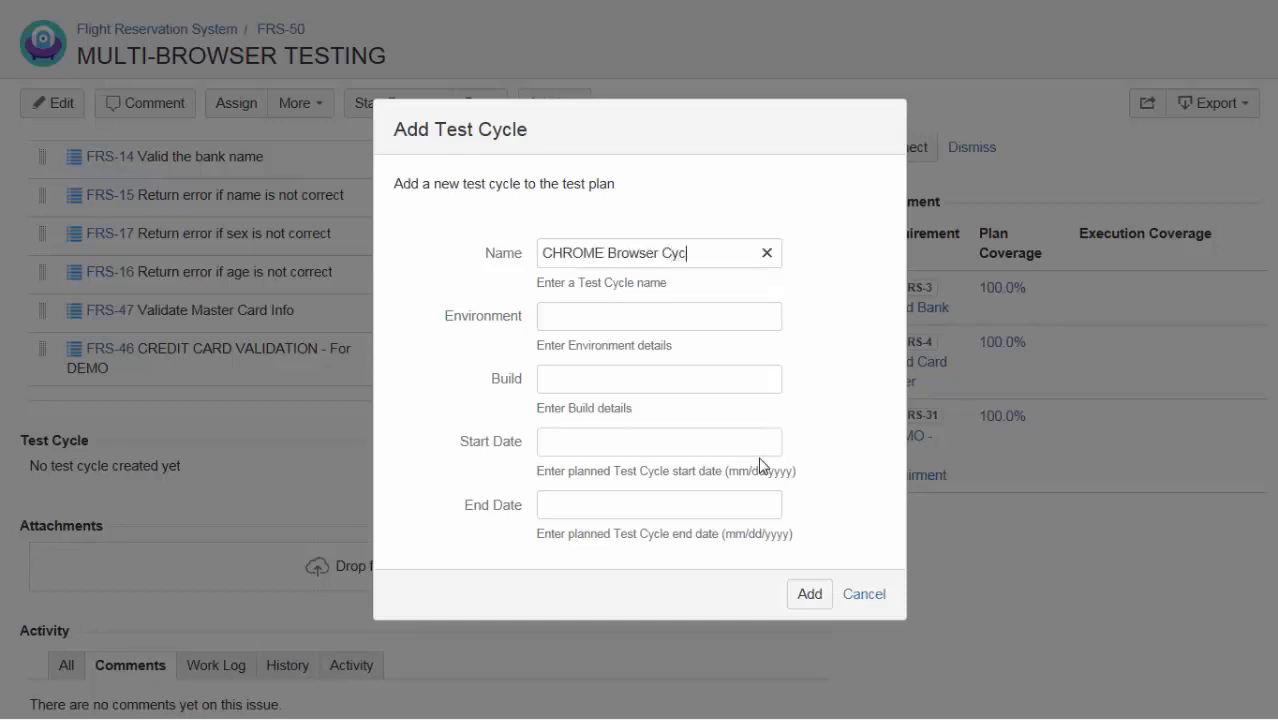
{"action": "left_click", "coordinate": [669, 318]}
{"action": "type", "text": "QA"}
{"action": "left_click", "coordinate": [813, 600]}
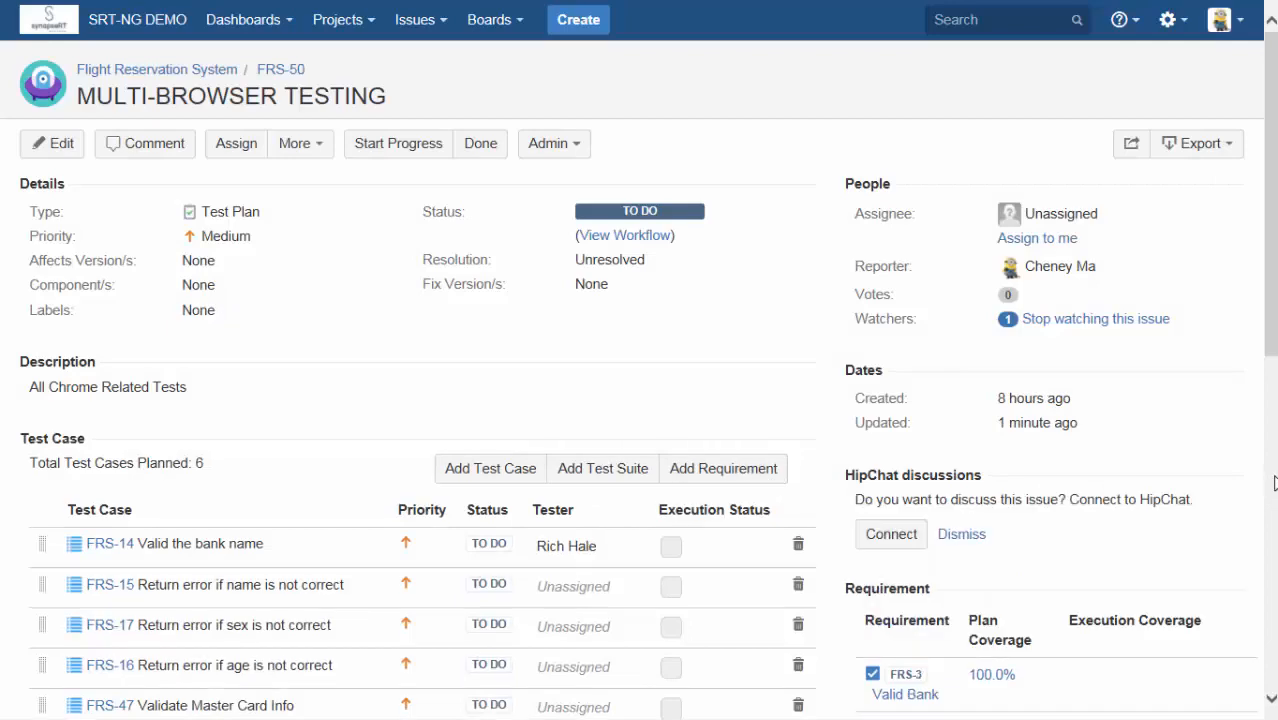
Add a test cycle named "IE Browser Cycle" with environment QA, build 1.1, start date 10/26/2016 and end date 10/31/2016.
{"action": "left_click", "coordinate": [1271, 483]}
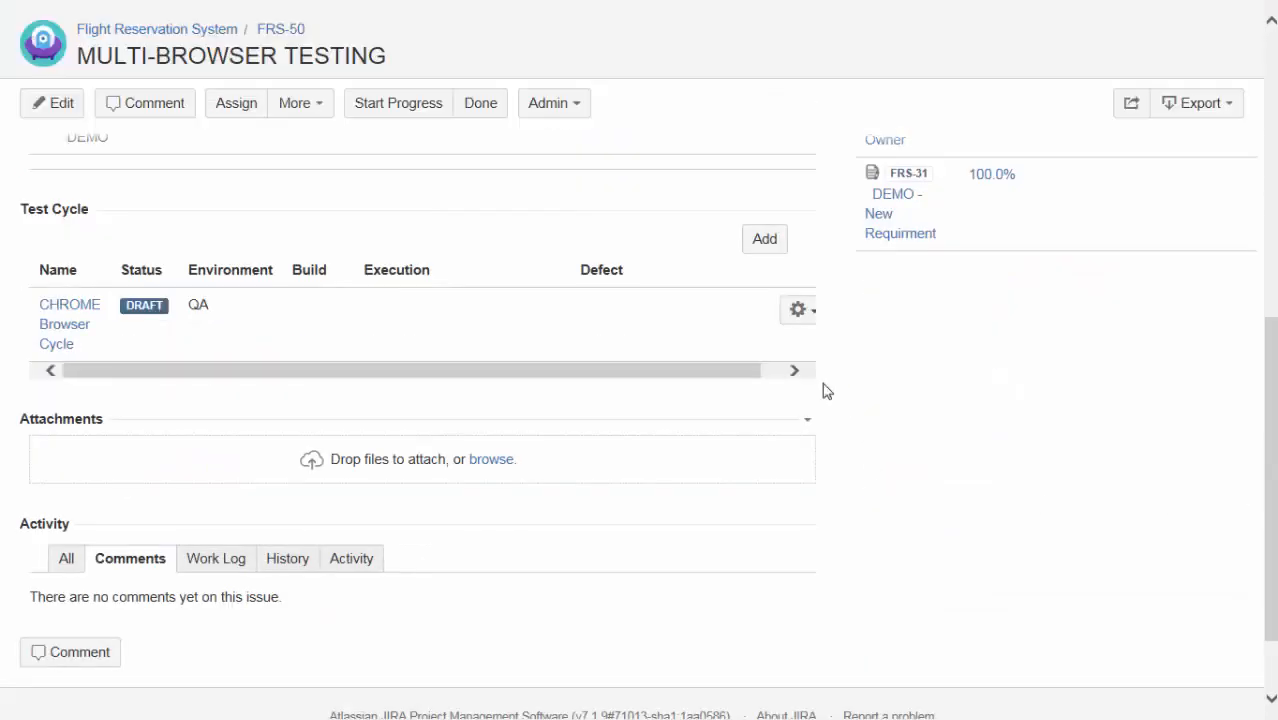
{"action": "left_click", "coordinate": [765, 241]}
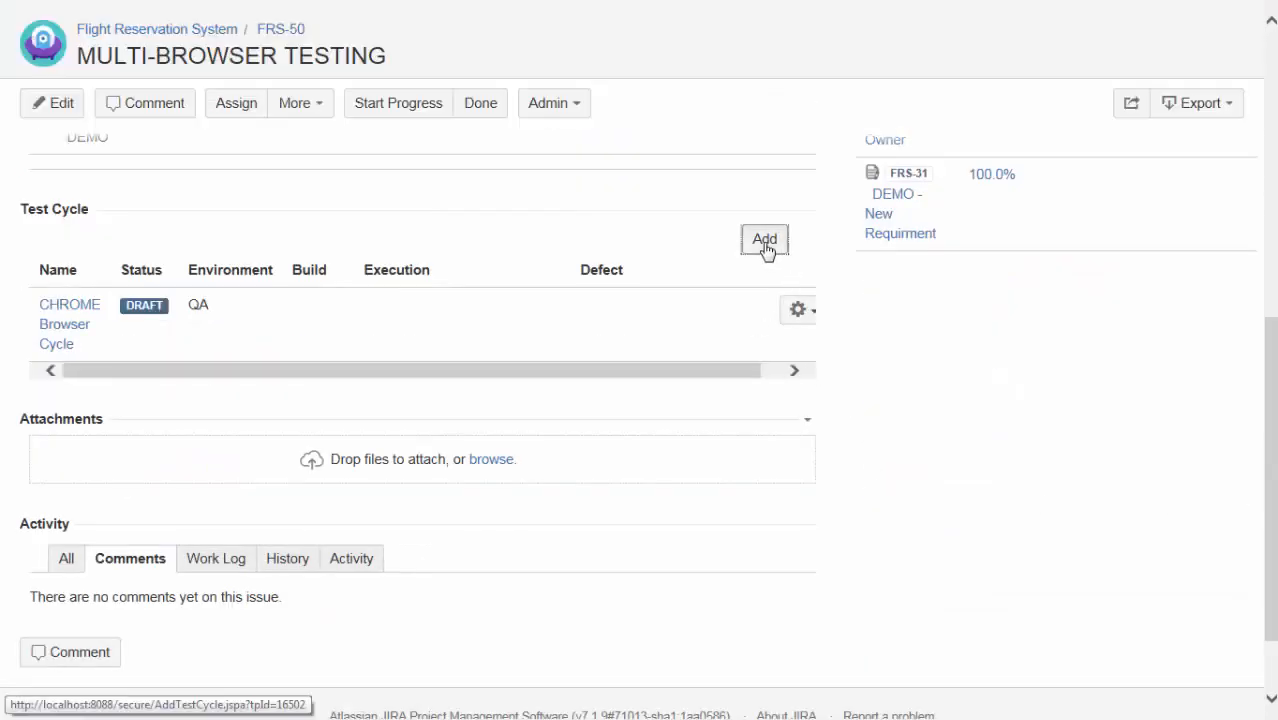
{"action": "type", "text": "IE Browser Cycle"}
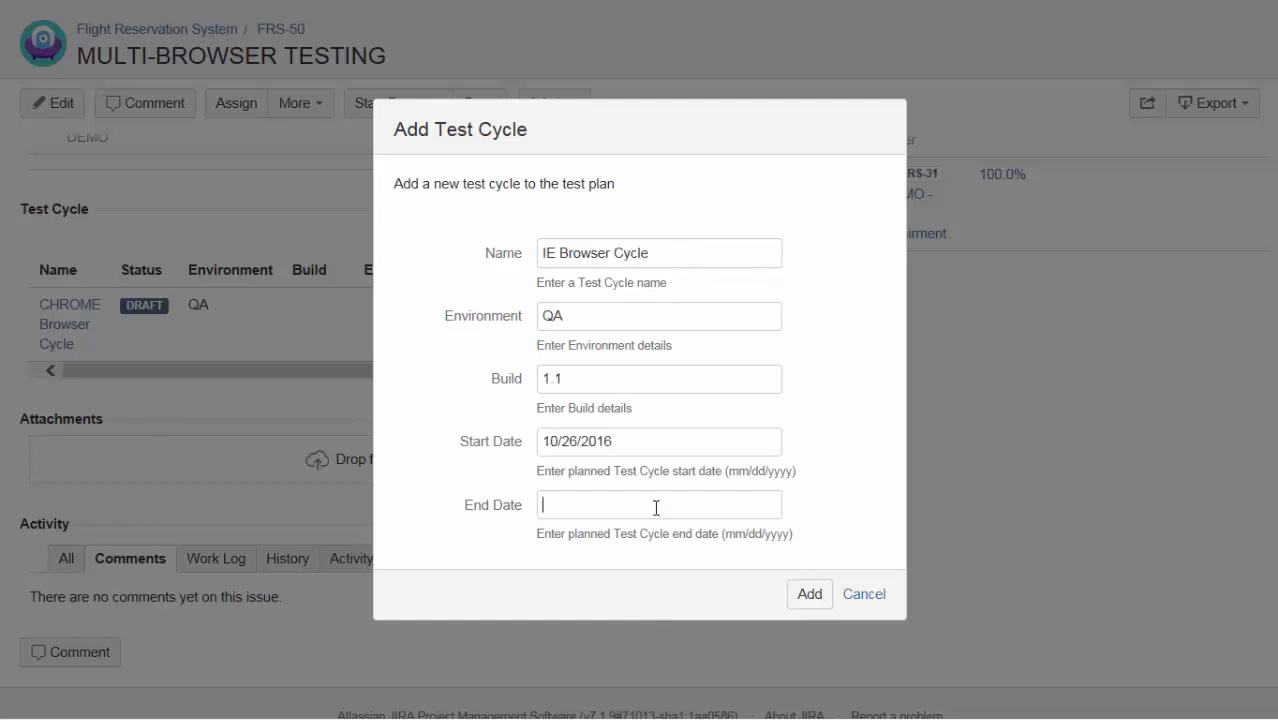
{"action": "left_click", "coordinate": [656, 508]}
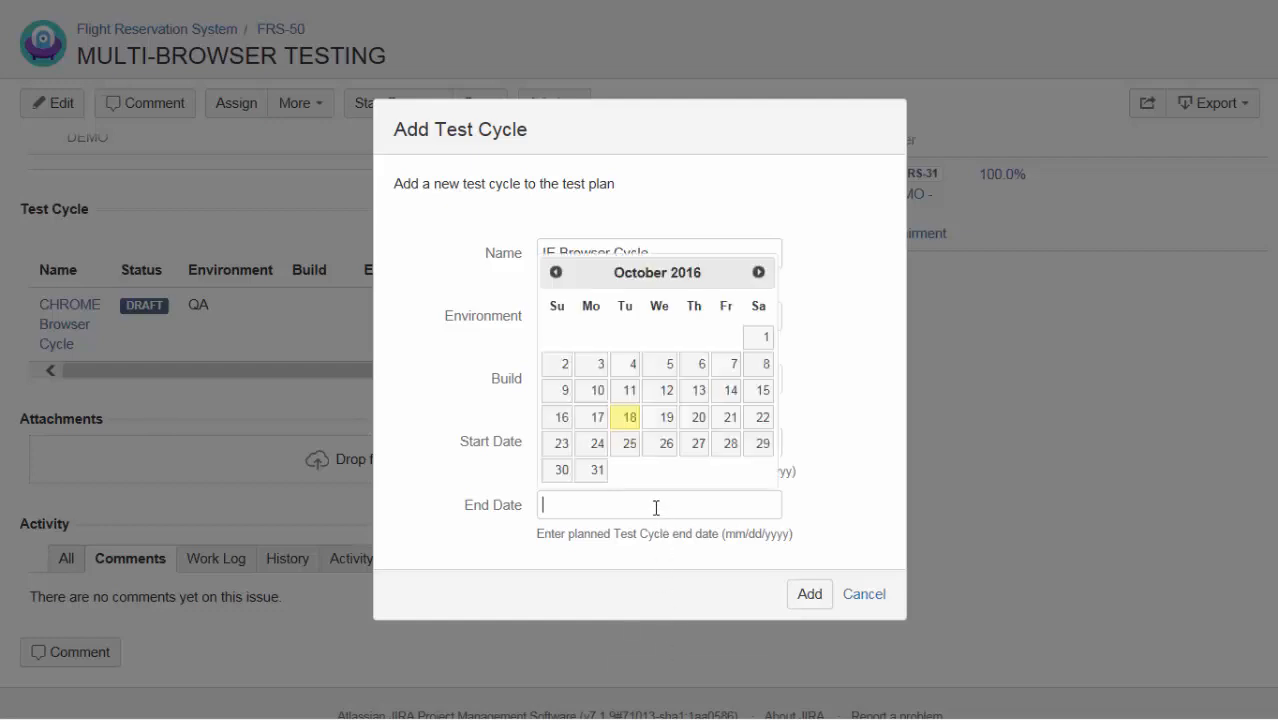
{"action": "left_click", "coordinate": [598, 470]}
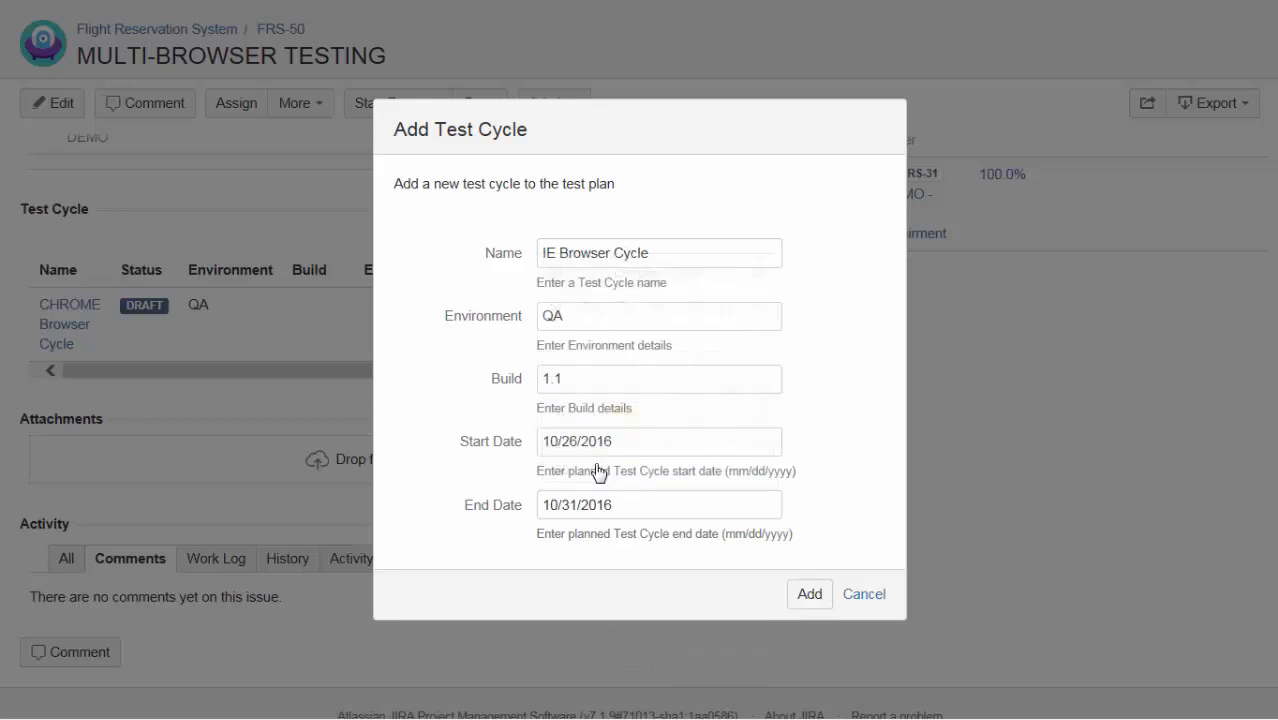
{"action": "left_click", "coordinate": [807, 596]}
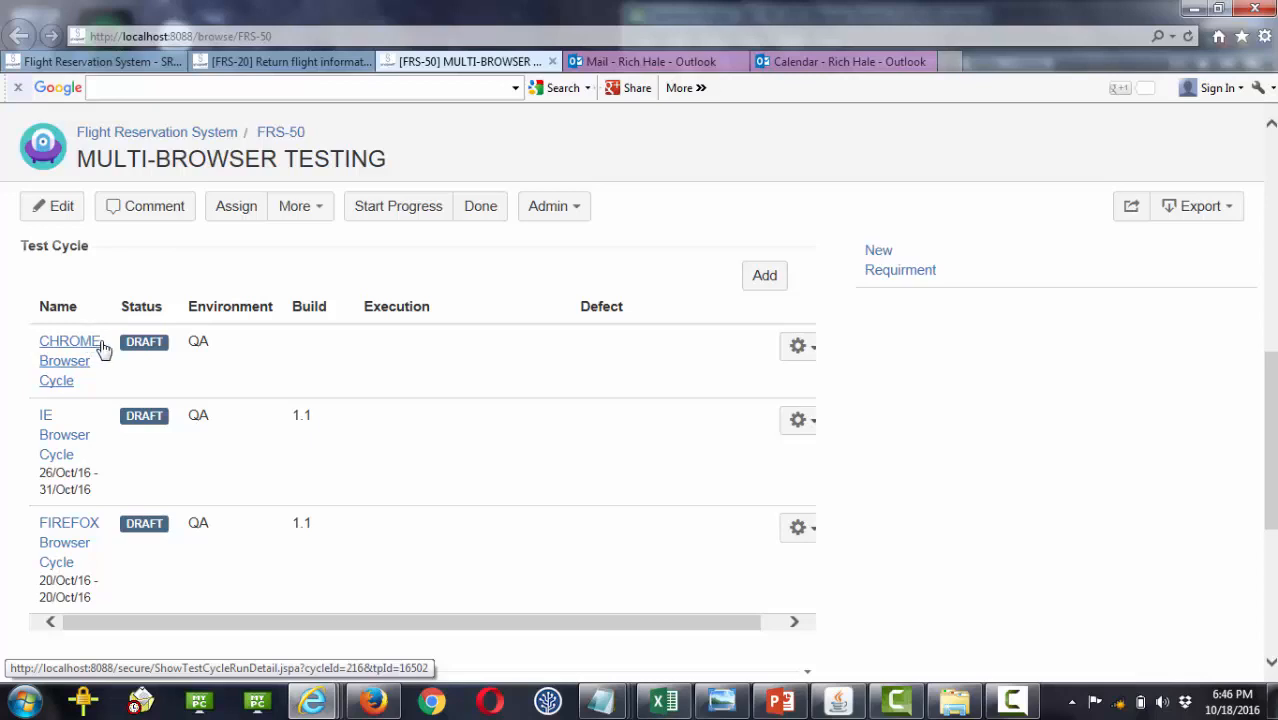
Start the CHROME Browser Cycle of the MULTI-BROWSER TESTING plan.
{"action": "left_click", "coordinate": [810, 350]}
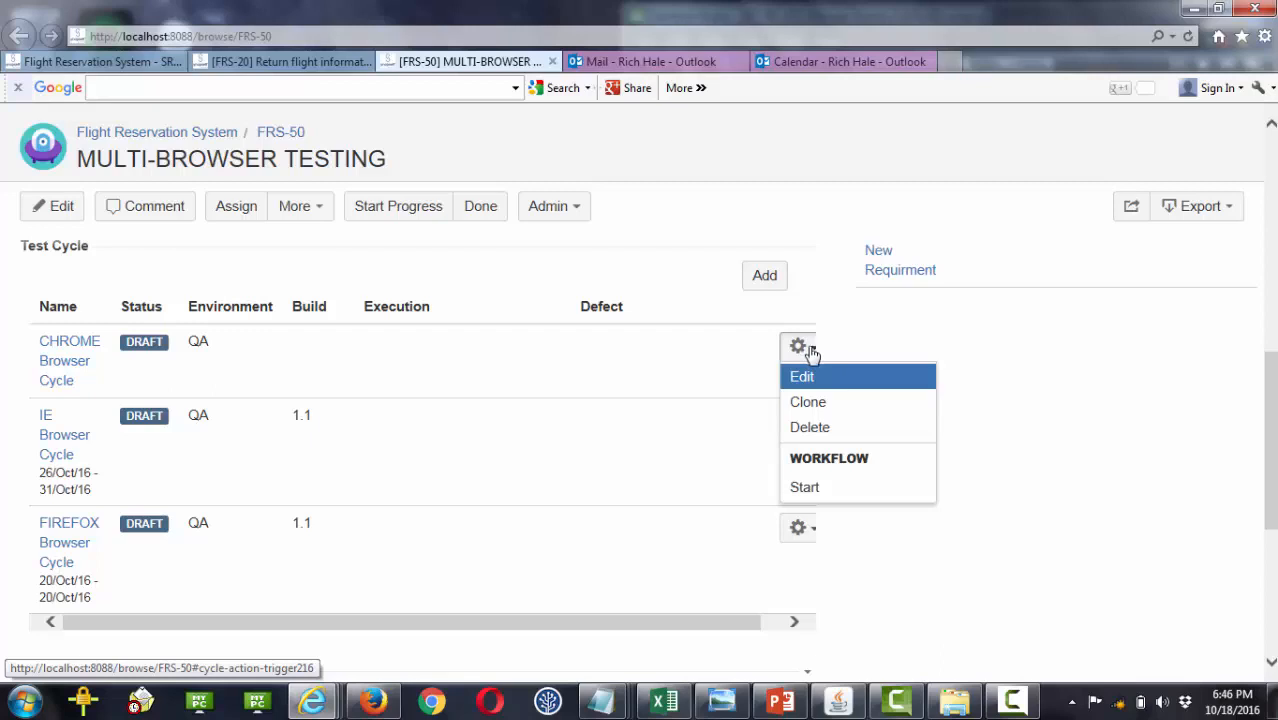
{"action": "left_click", "coordinate": [814, 489]}
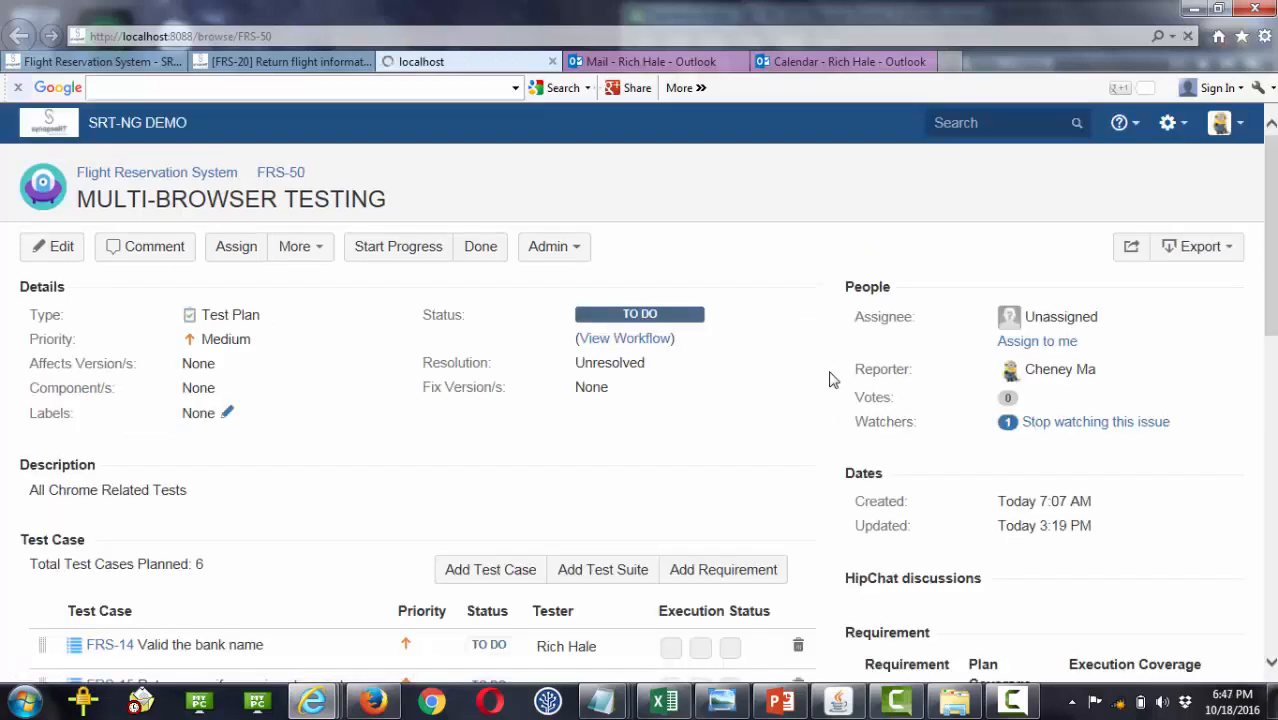
{"action": "scroll", "coordinate": [1273, 421], "scroll_direction": "down", "scroll_amount": 5}
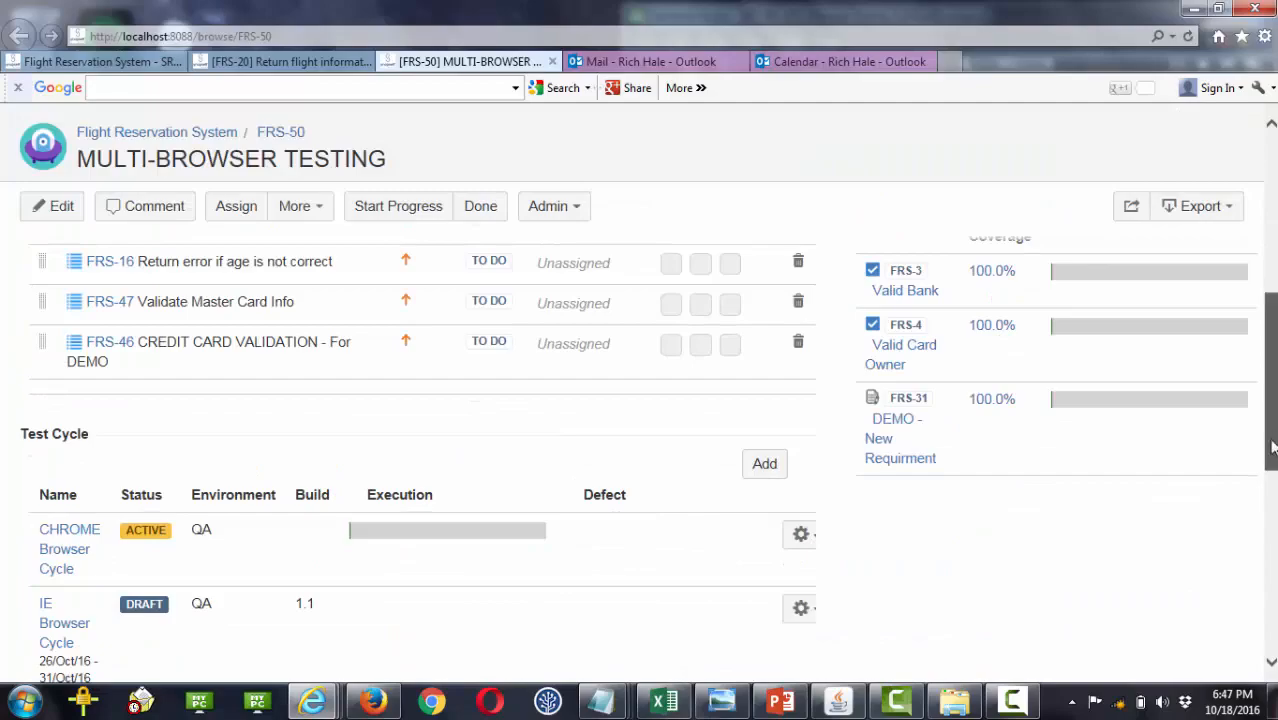
{"action": "scroll", "coordinate": [1273, 447], "scroll_direction": "down", "scroll_amount": 3}
Open the IE Browser Cycle and bulk-assign all of its test cases to one tester.
{"action": "key", "text": "F11"}
{"action": "left_click", "coordinate": [58, 273]}
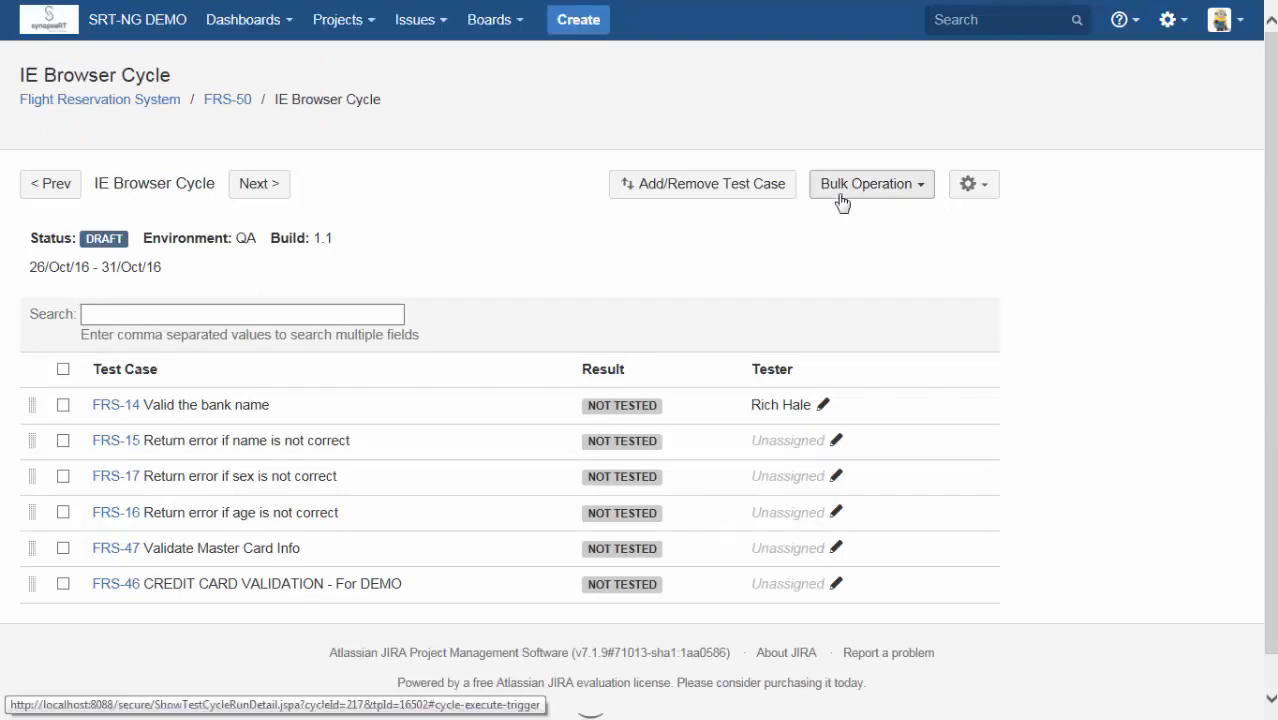
{"action": "left_click", "coordinate": [916, 189]}
{"action": "left_click", "coordinate": [917, 189]}
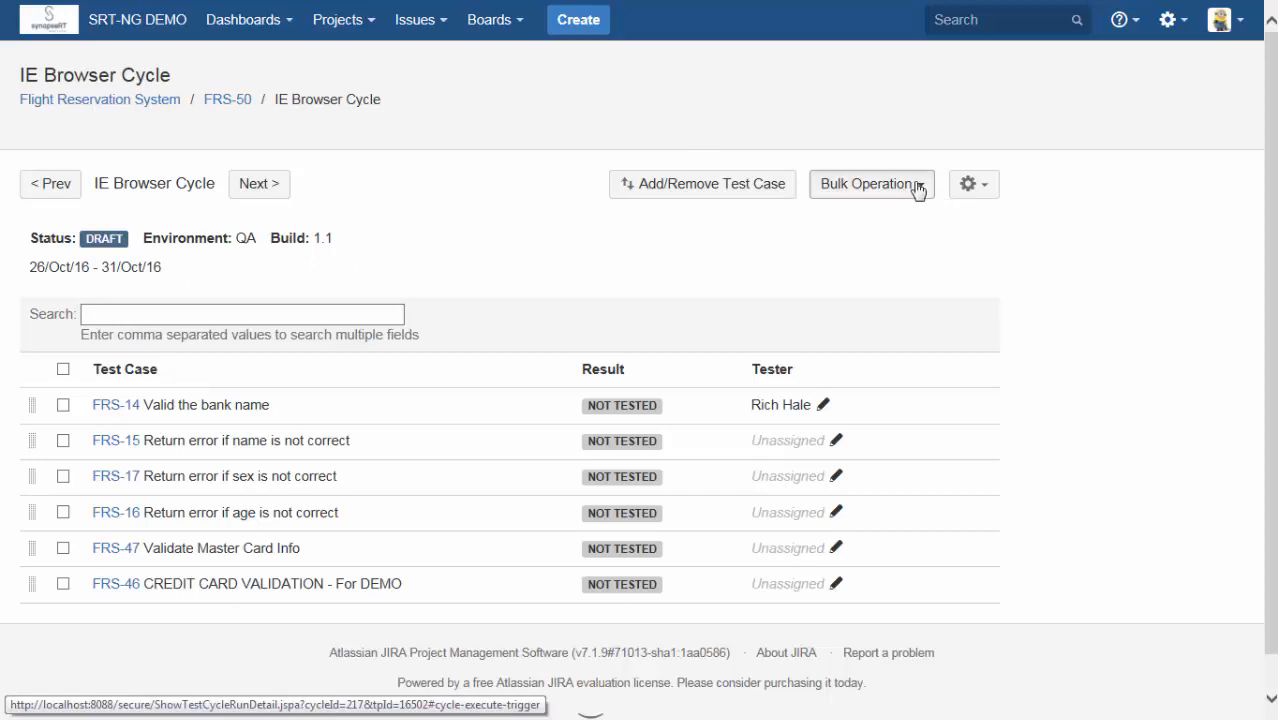
{"action": "left_click", "coordinate": [63, 368]}
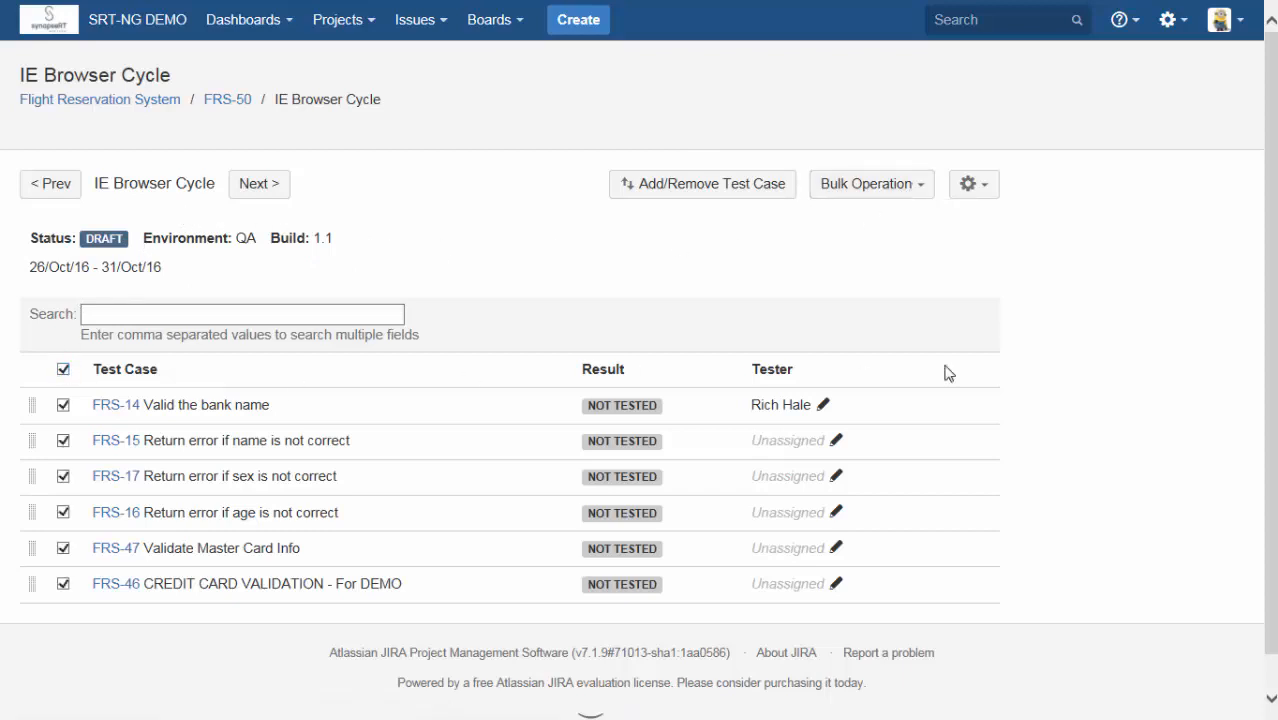
{"action": "left_click", "coordinate": [917, 190]}
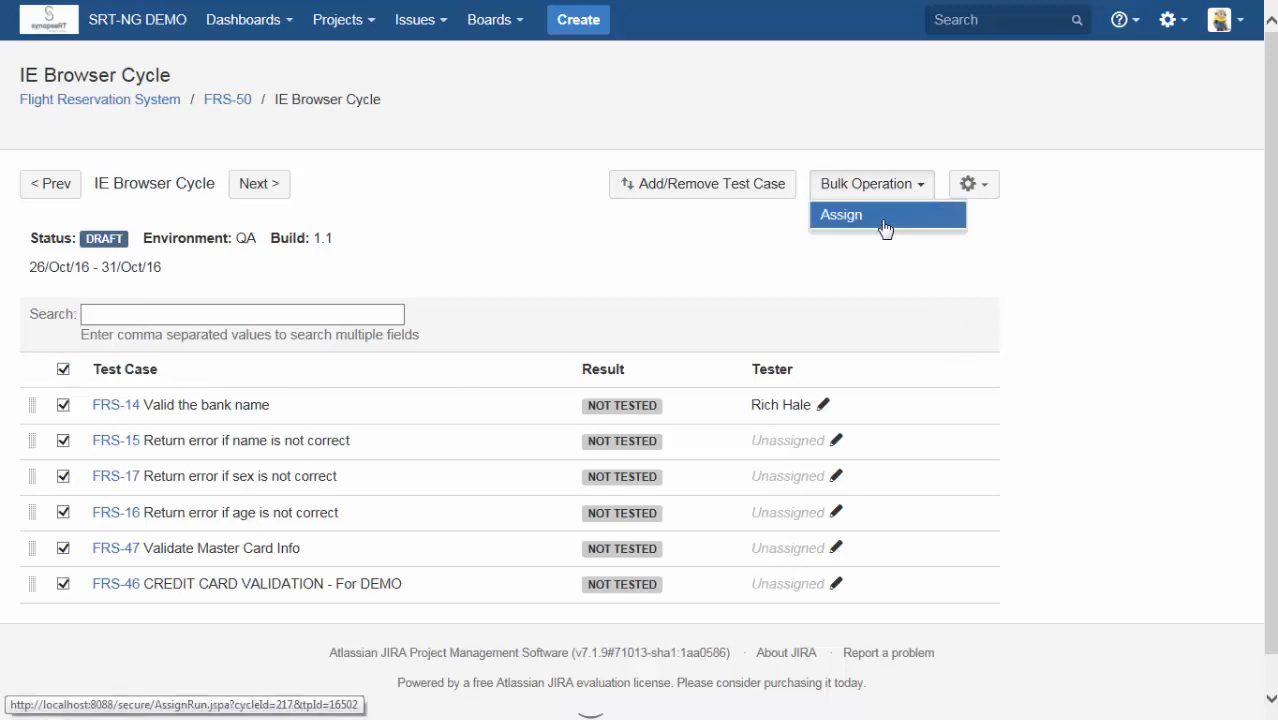
{"action": "left_click", "coordinate": [885, 229]}
{"action": "type", "text": "Rich"}
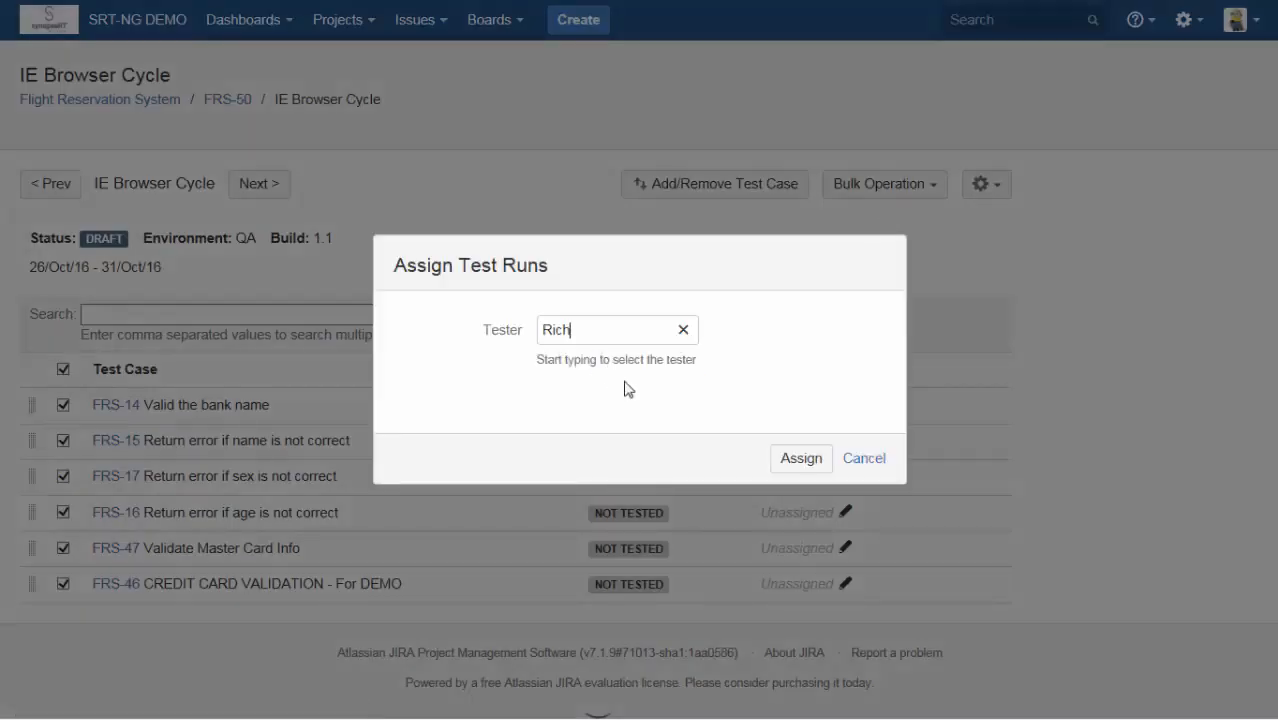
{"action": "left_click", "coordinate": [803, 458]}
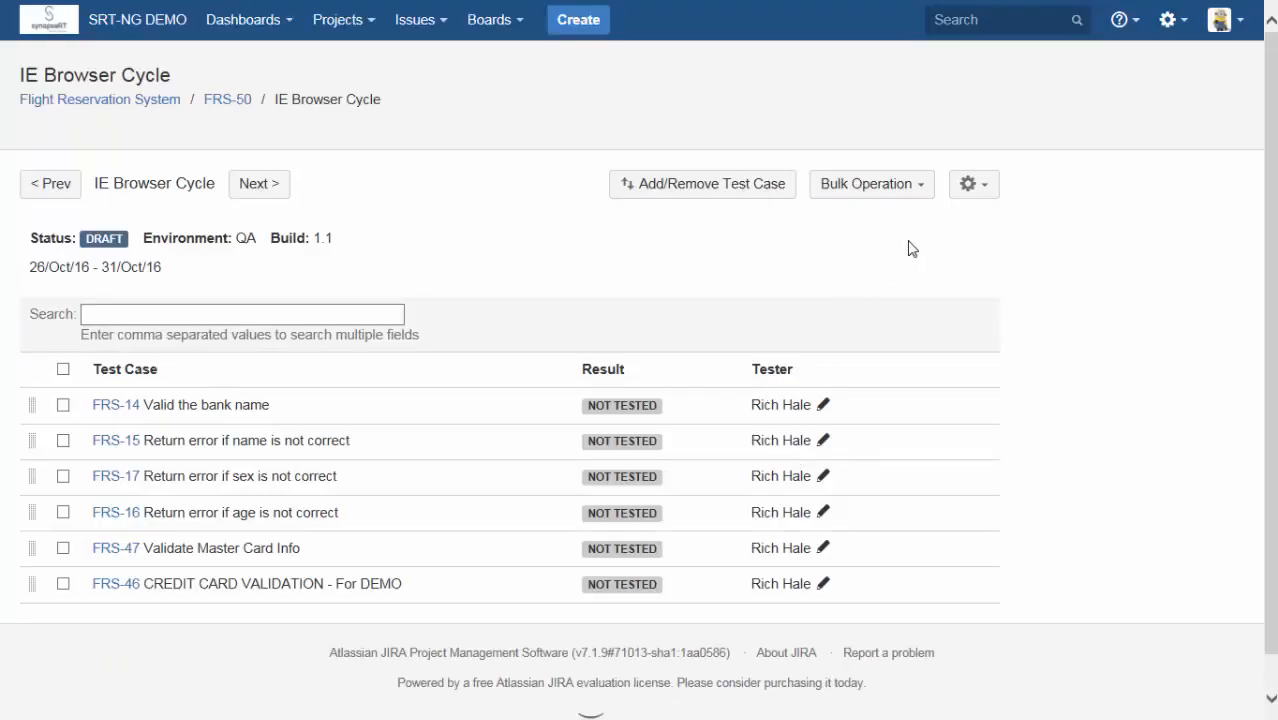
Bulk-set the results of FRS-14, FRS-15 and FRS-17 in the IE Browser Cycle to Pass.
{"action": "left_click", "coordinate": [63, 404]}
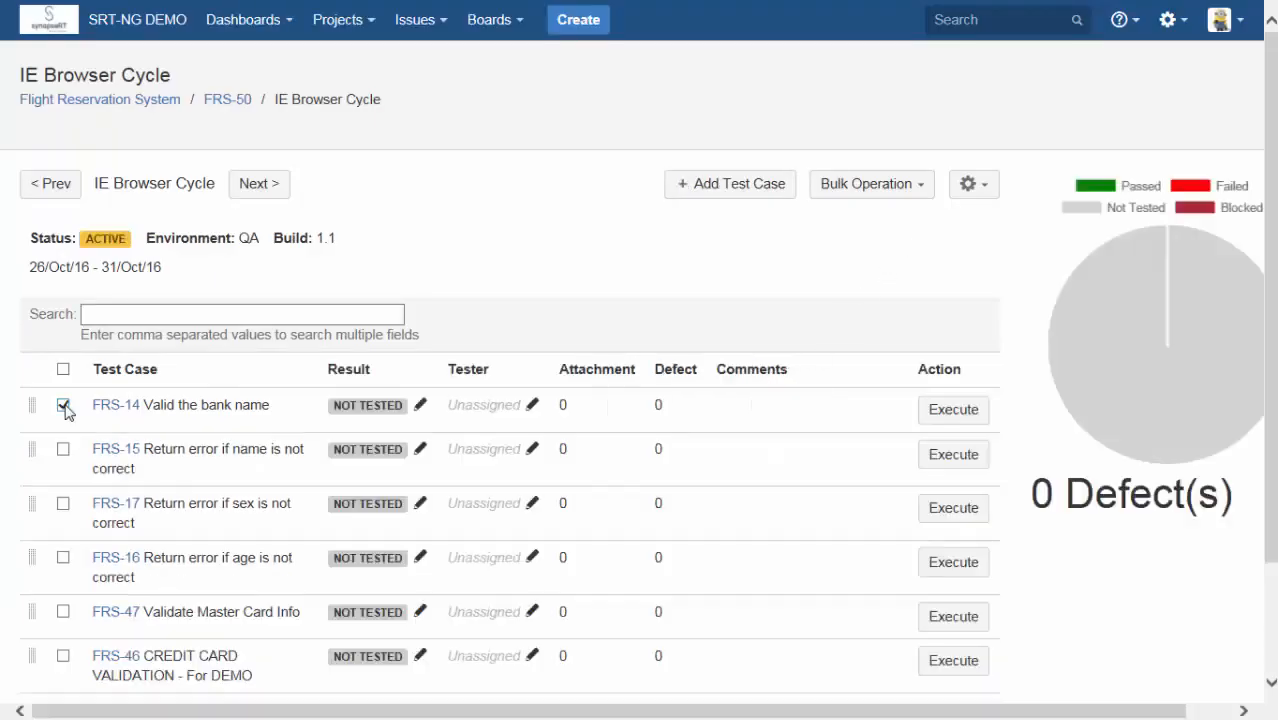
{"action": "left_click", "coordinate": [63, 448]}
{"action": "left_click", "coordinate": [63, 503]}
{"action": "left_click", "coordinate": [868, 186]}
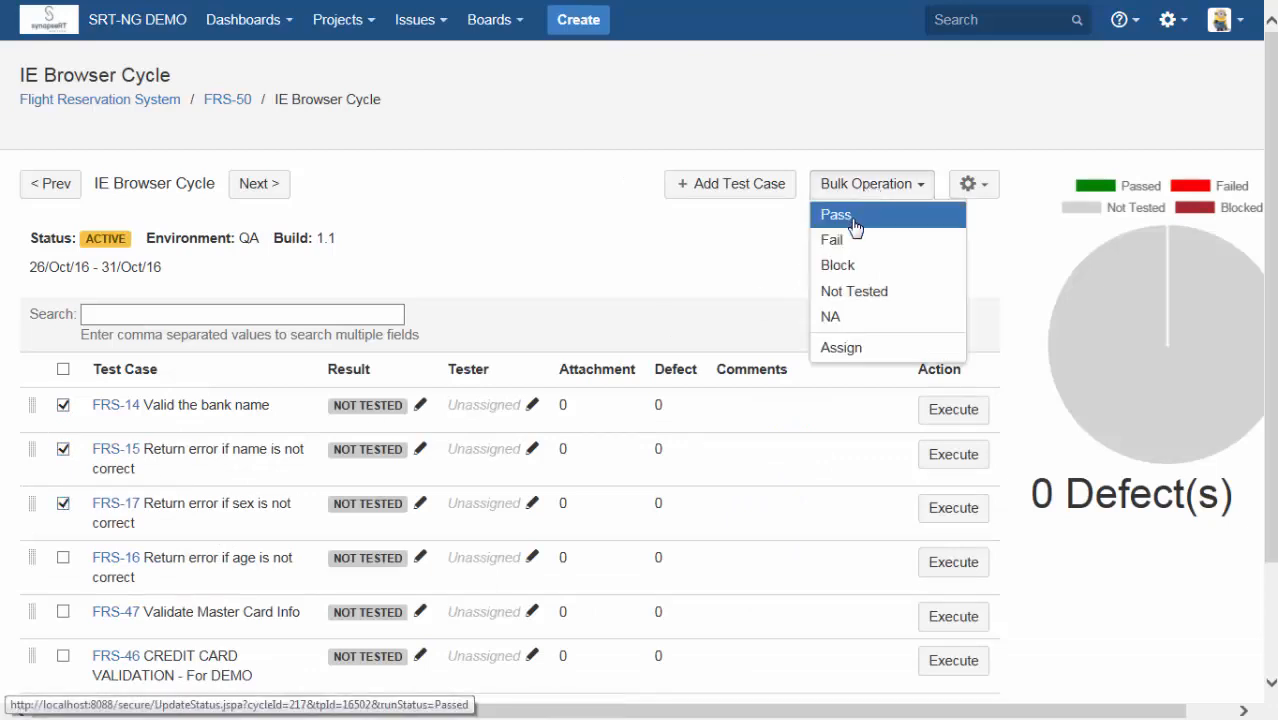
{"action": "left_click", "coordinate": [855, 228]}
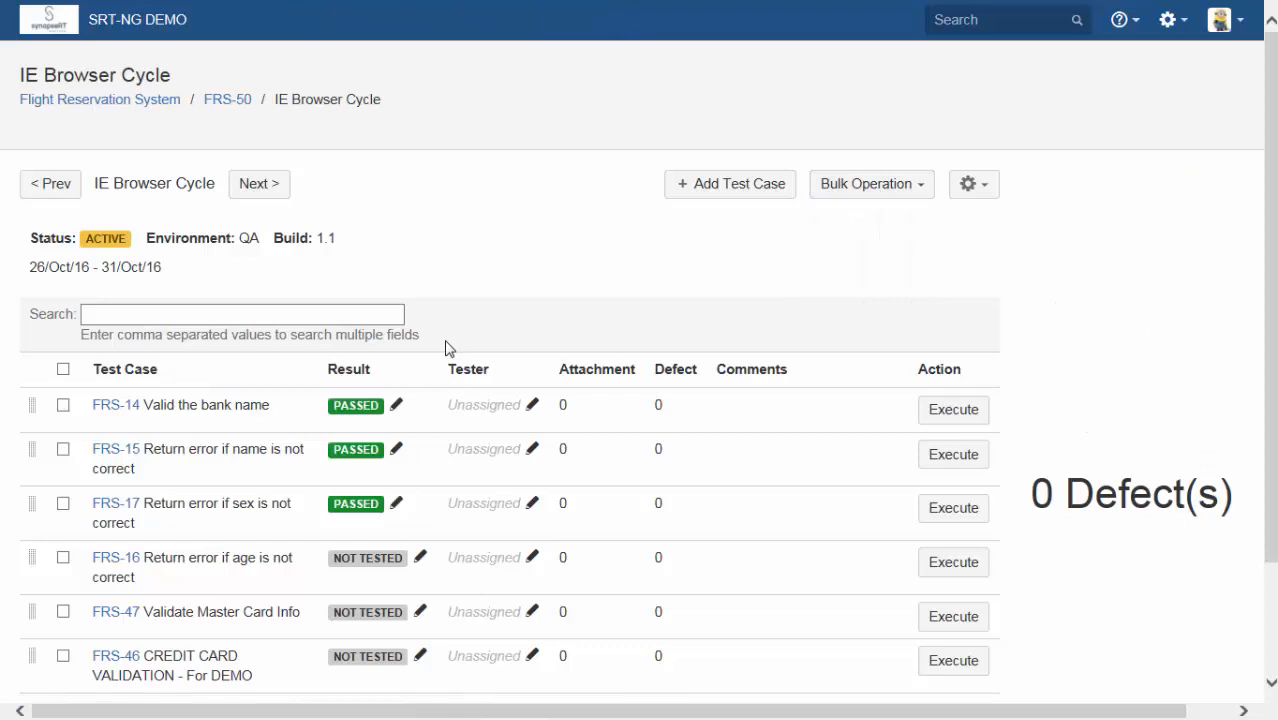
Bulk-assign a tester to FRS-16, FRS-47 and FRS-46 in the IE Browser Cycle.
{"action": "left_click", "coordinate": [63, 559]}
{"action": "left_click", "coordinate": [64, 612]}
{"action": "left_click", "coordinate": [63, 655]}
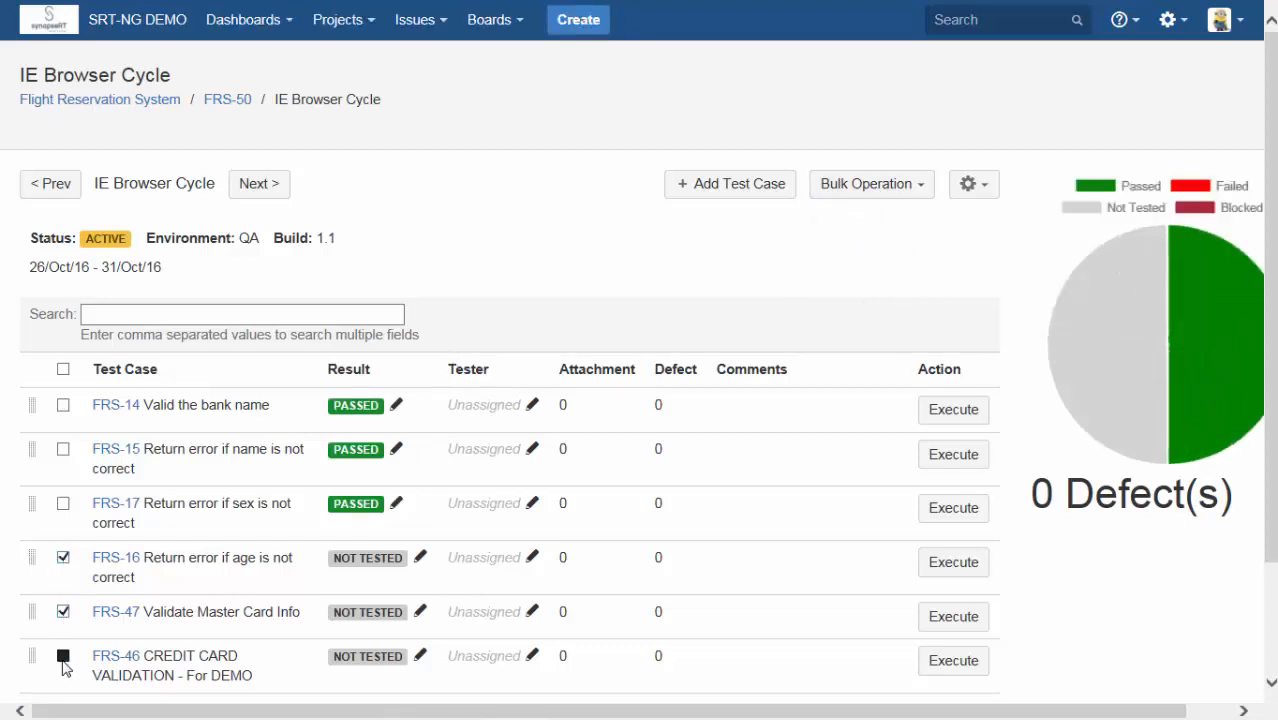
{"action": "left_click", "coordinate": [871, 183]}
{"action": "left_click", "coordinate": [855, 350]}
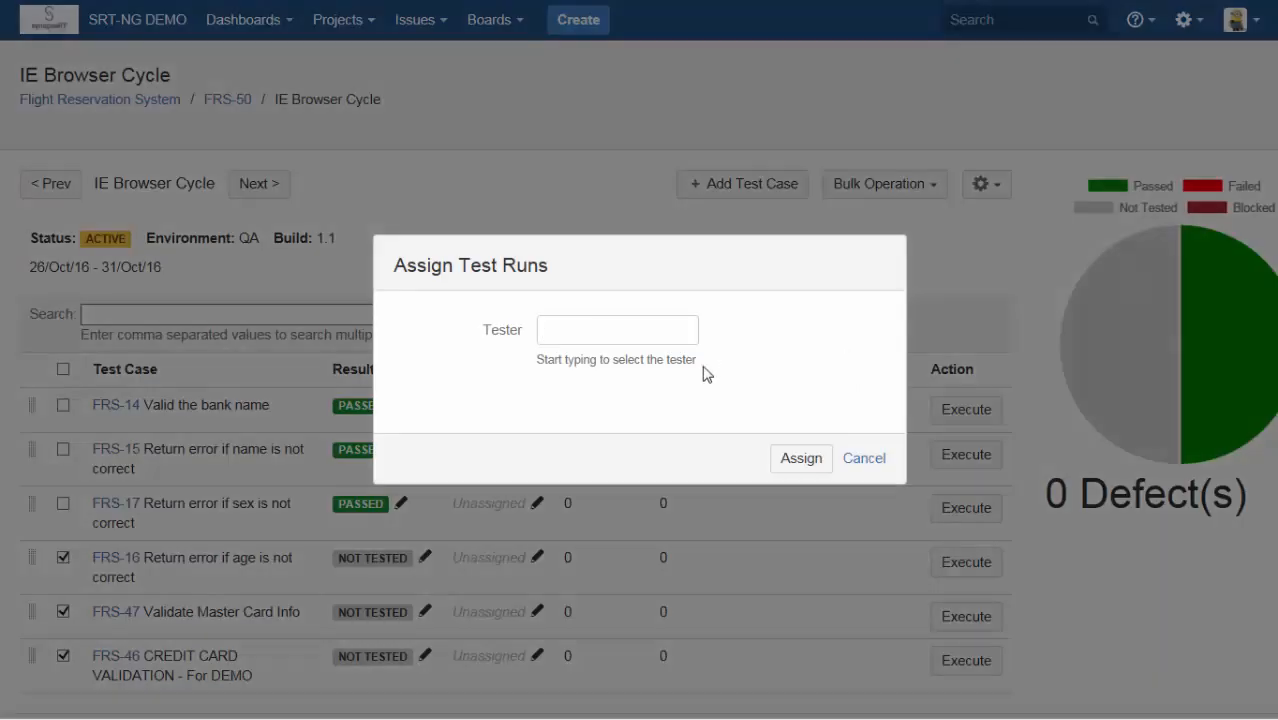
{"action": "type", "text": "rh"}
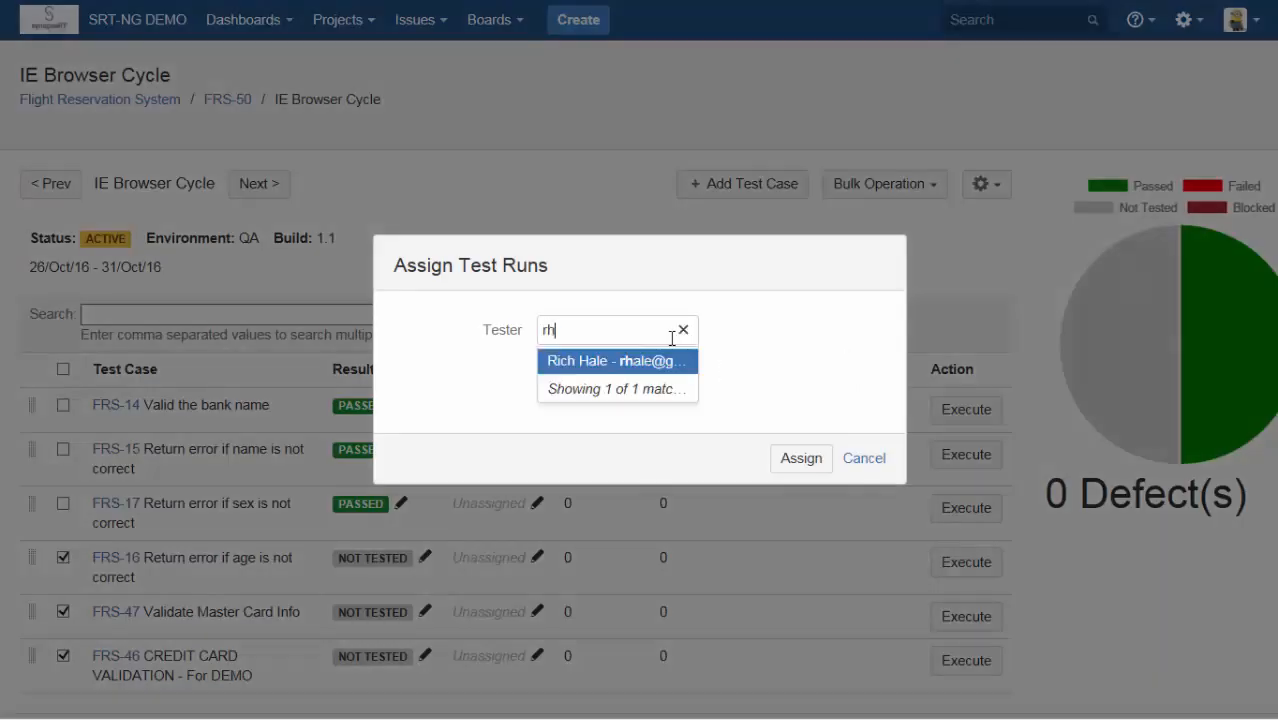
{"action": "left_click", "coordinate": [597, 362]}
{"action": "left_click", "coordinate": [801, 462]}
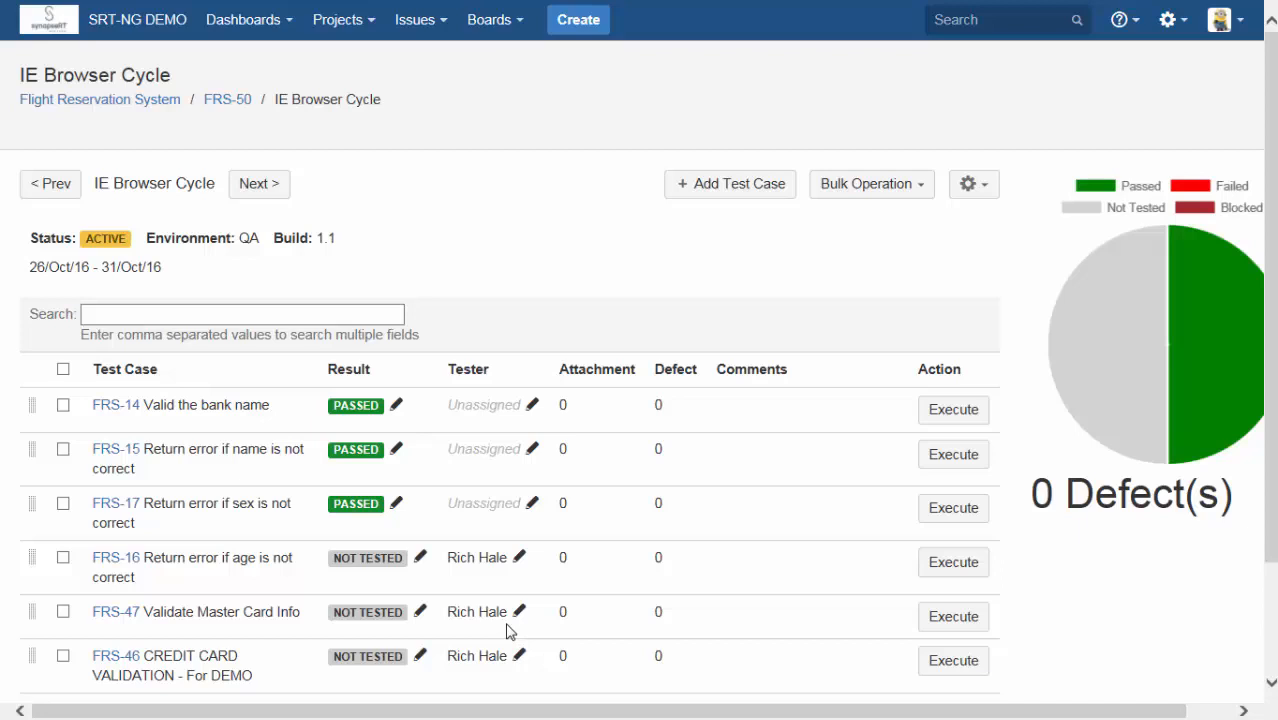
Bulk-set the results of FRS-16 and FRS-47 in the IE Browser Cycle to Fail.
{"action": "left_click", "coordinate": [420, 556]}
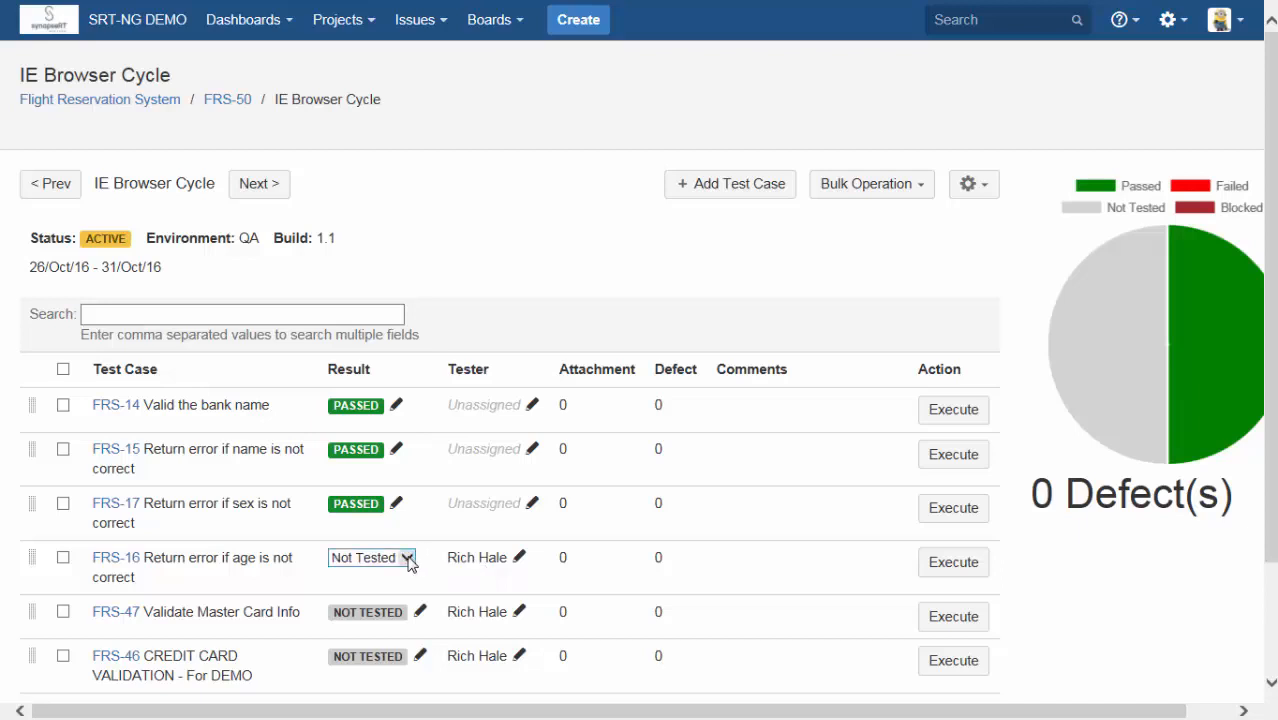
{"action": "left_click", "coordinate": [63, 559]}
{"action": "left_click", "coordinate": [63, 611]}
{"action": "left_click", "coordinate": [871, 184]}
{"action": "left_click", "coordinate": [846, 242]}
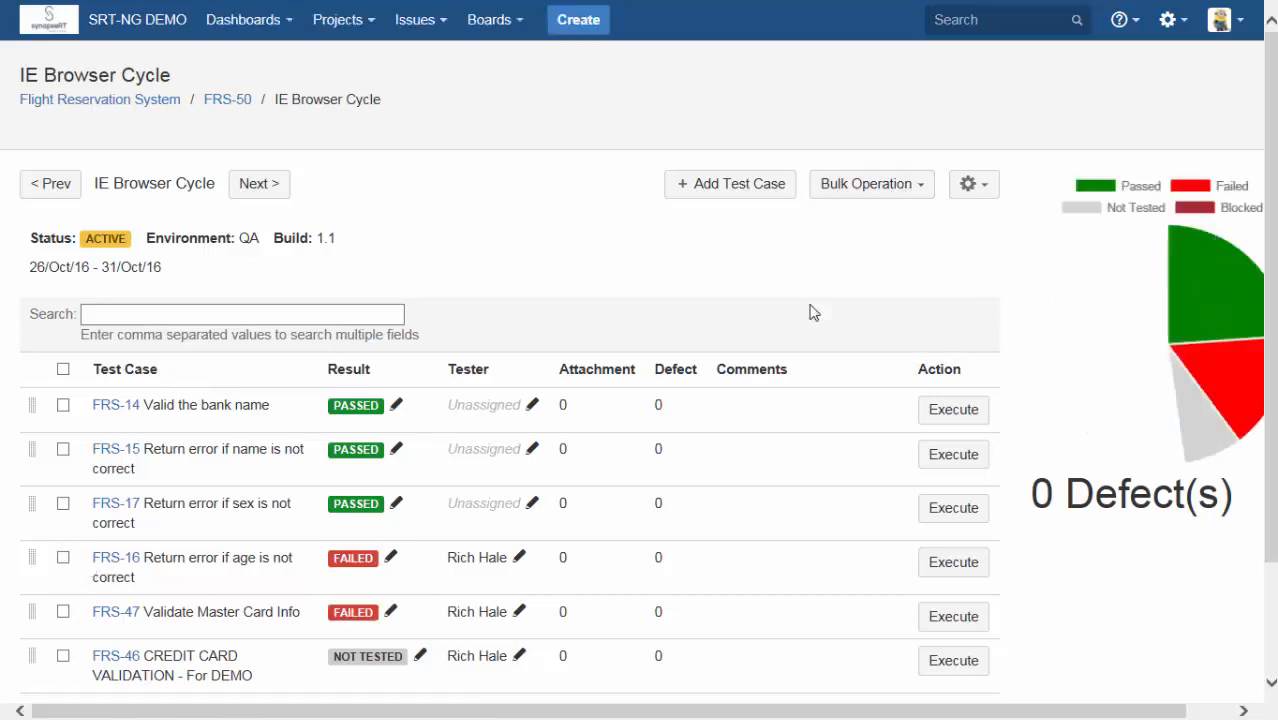
Set the result of test case FRS-46 in the IE Browser Cycle to Blocked.
{"action": "left_click", "coordinate": [420, 655]}
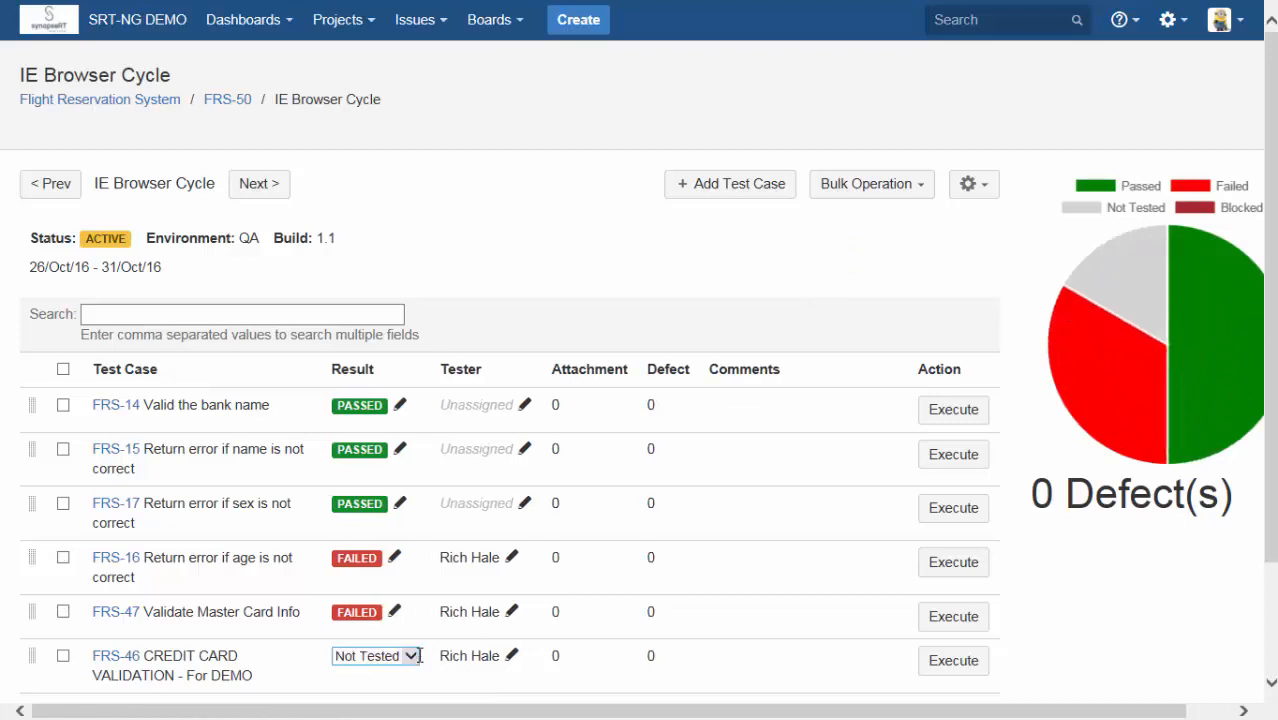
{"action": "left_click", "coordinate": [405, 656]}
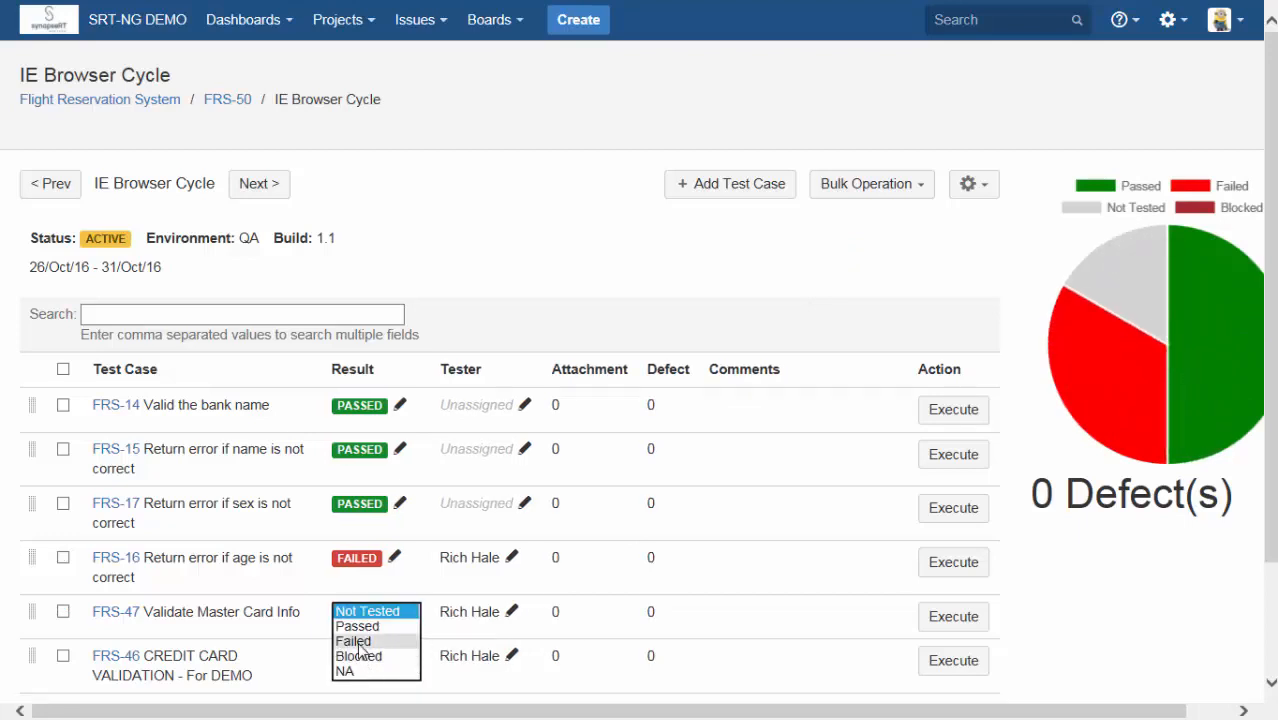
{"action": "left_click", "coordinate": [360, 655]}
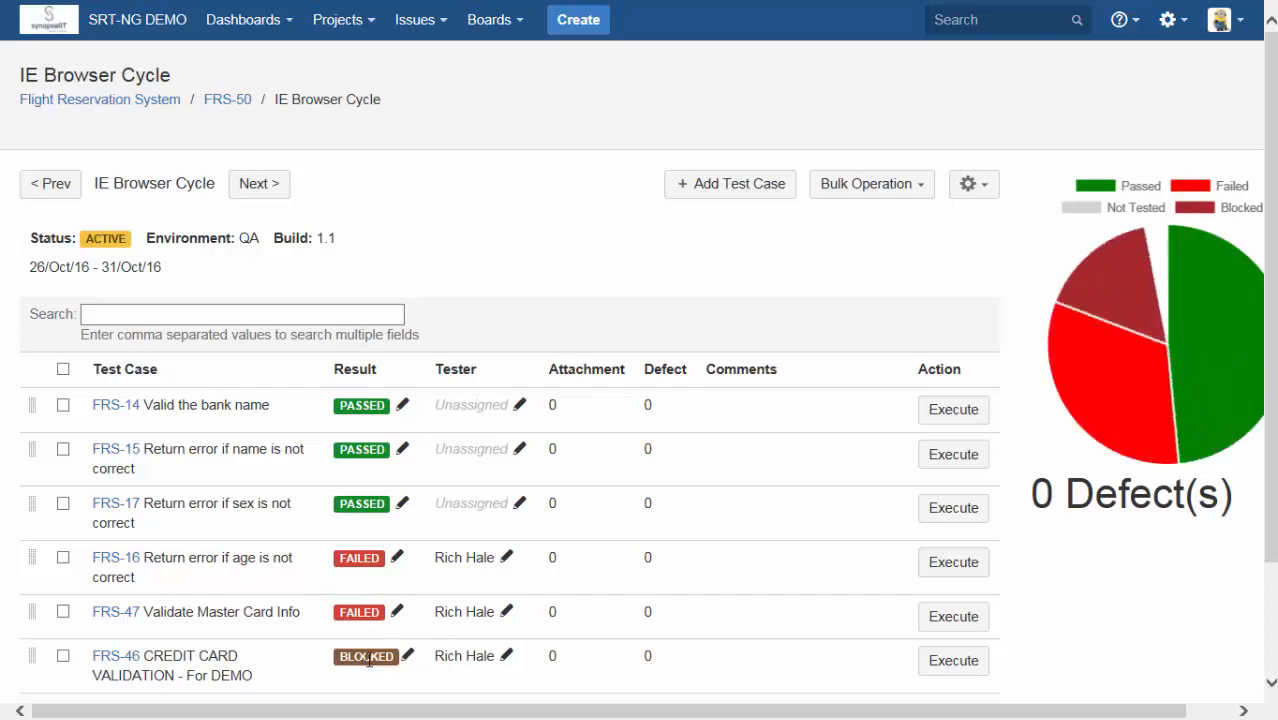
{"action": "scroll", "coordinate": [757, 491], "scroll_direction": "down", "scroll_amount": 2}
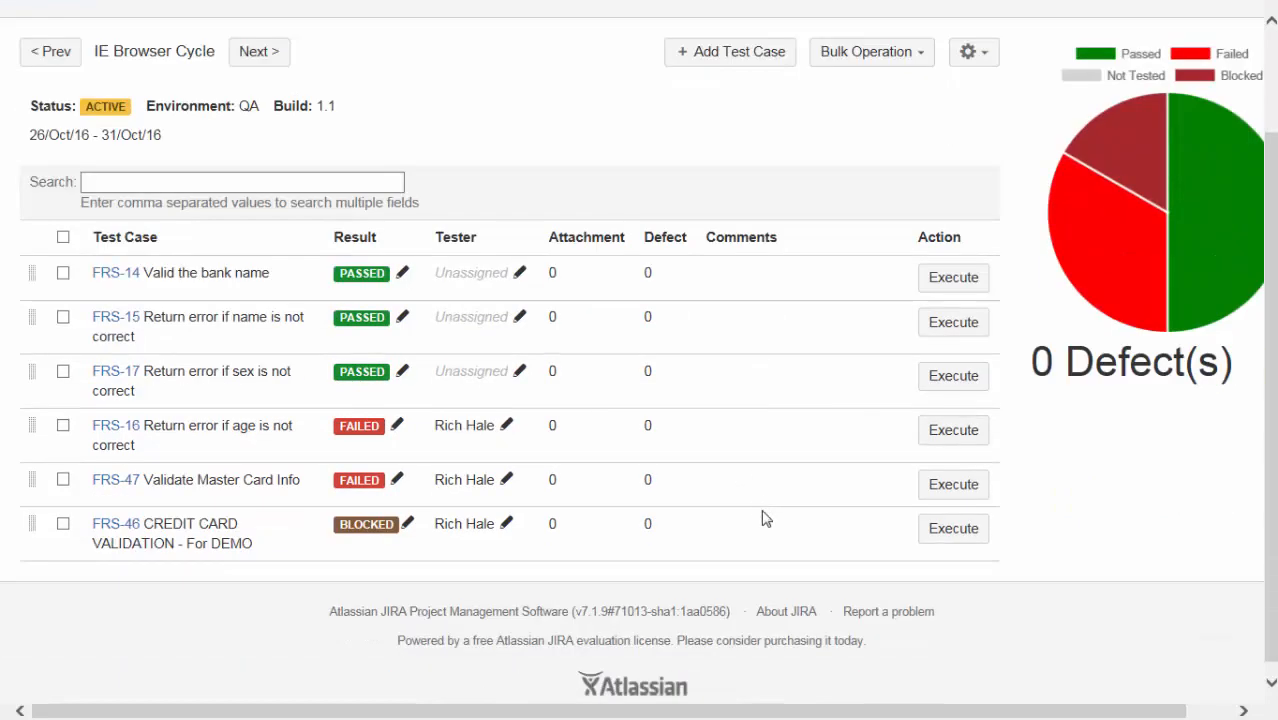
{"action": "scroll", "coordinate": [720, 543], "scroll_direction": "up", "scroll_amount": 2}
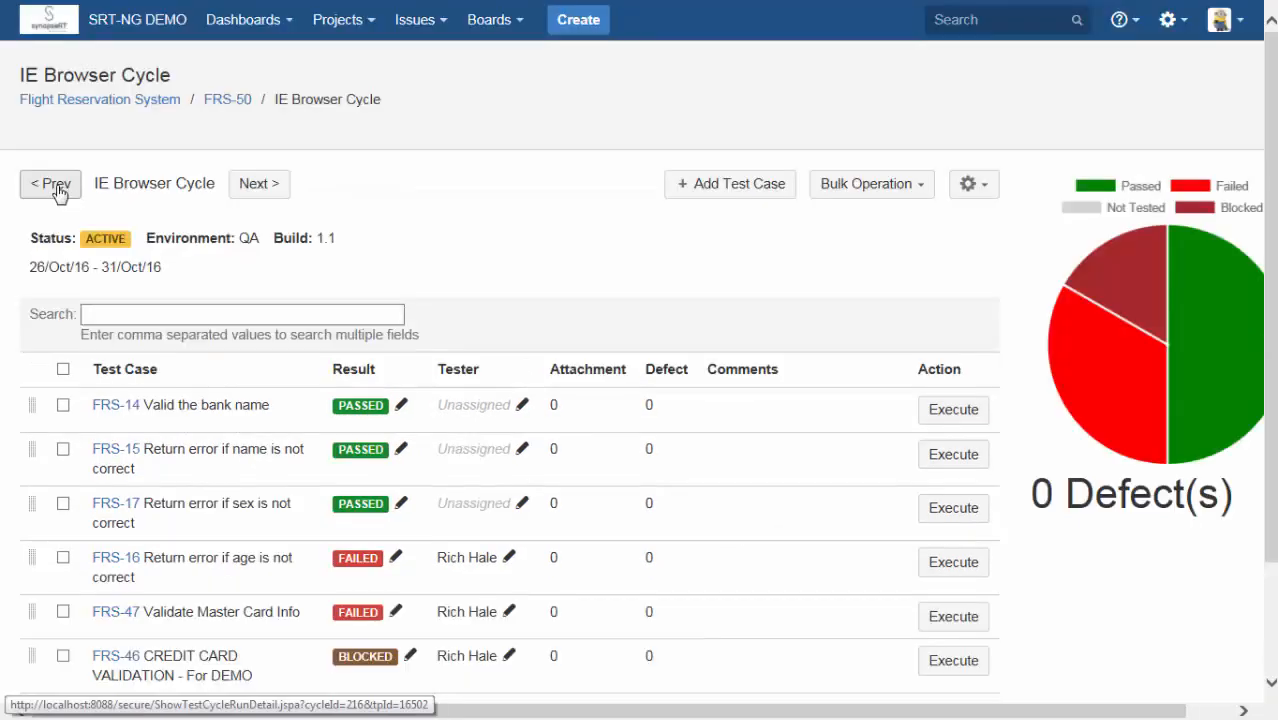
Execute FRS-14 in the CHROME Browser Cycle and set the results of run steps 1 and 2 to Passed.
{"action": "left_click", "coordinate": [58, 190]}
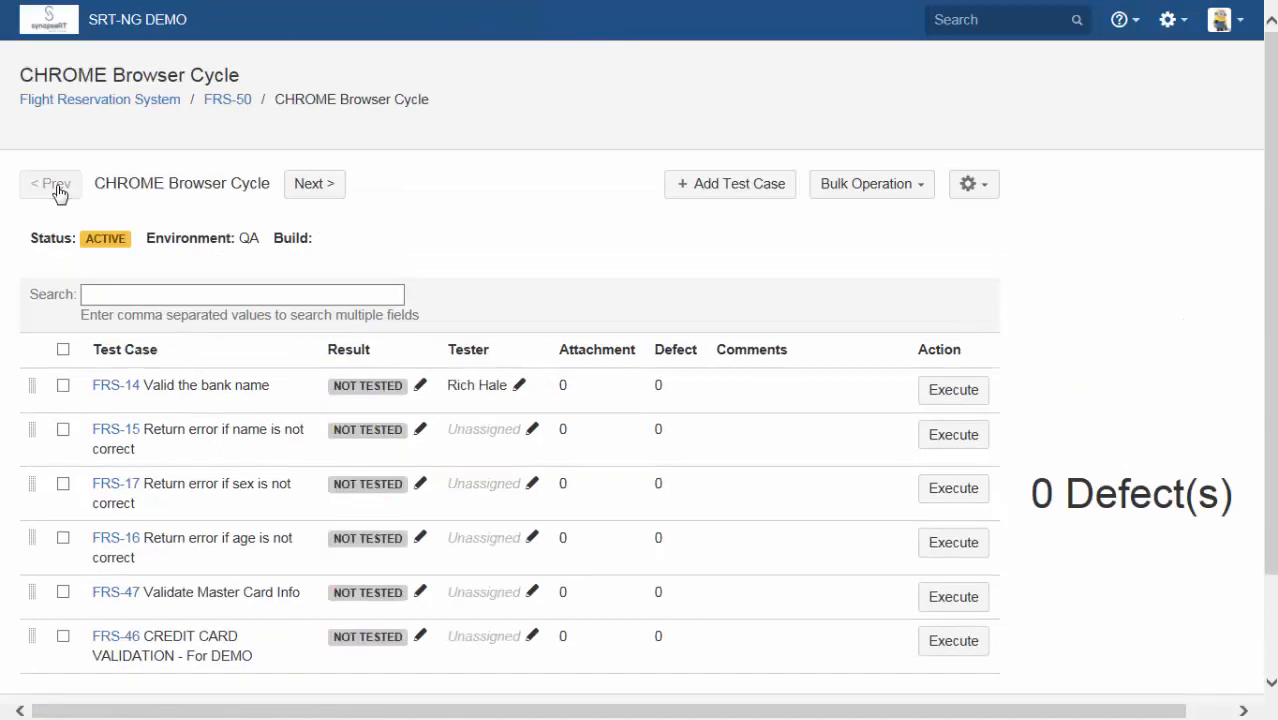
{"action": "left_click", "coordinate": [943, 394]}
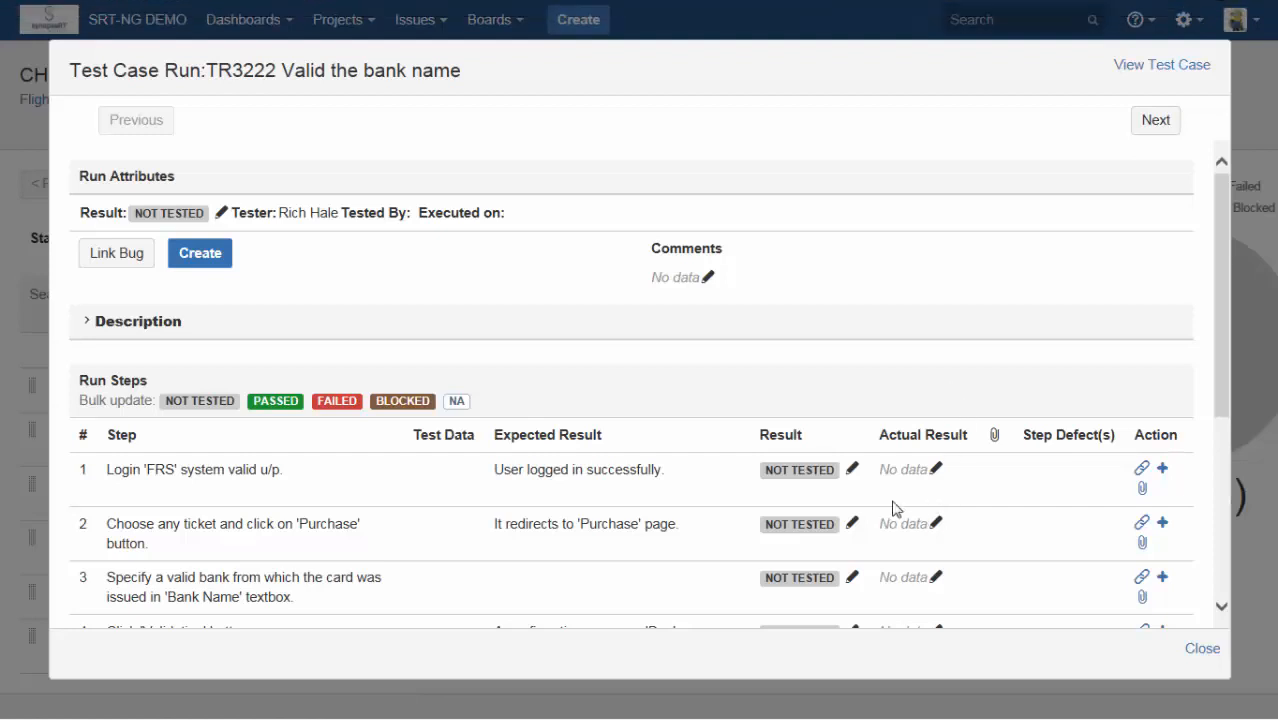
{"action": "left_click", "coordinate": [851, 470]}
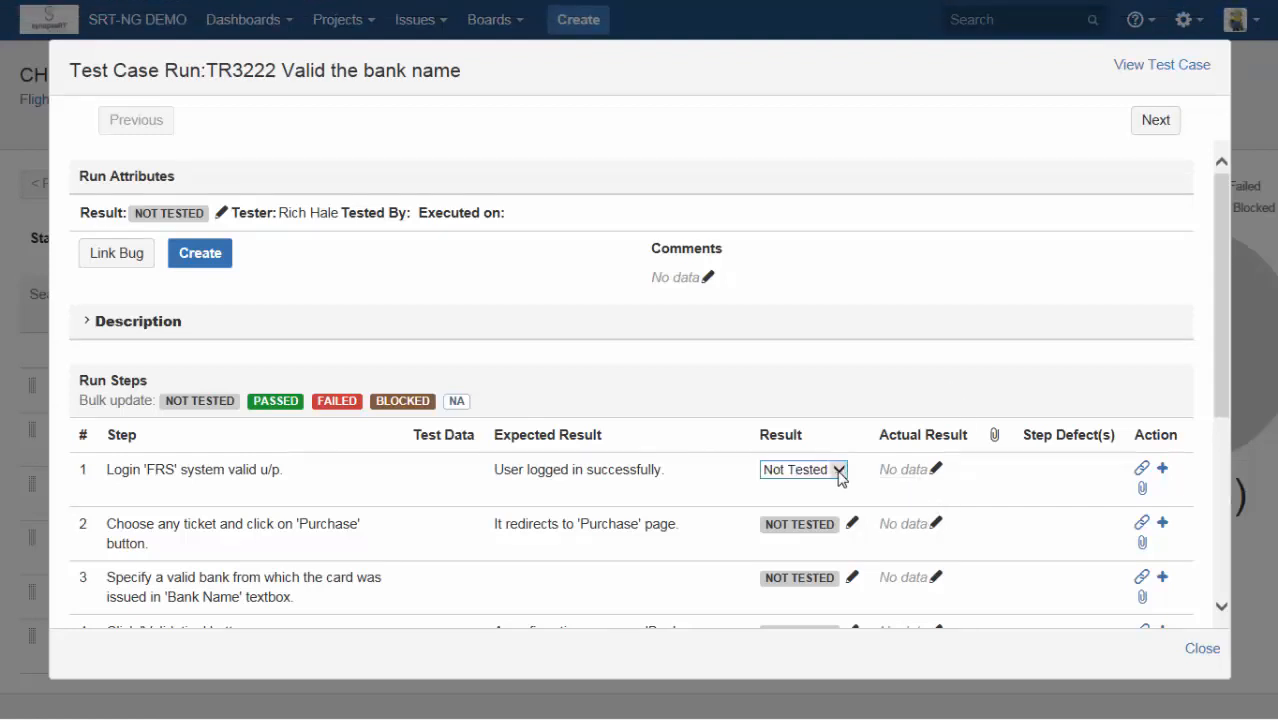
{"action": "left_click", "coordinate": [840, 472]}
{"action": "left_click", "coordinate": [801, 486]}
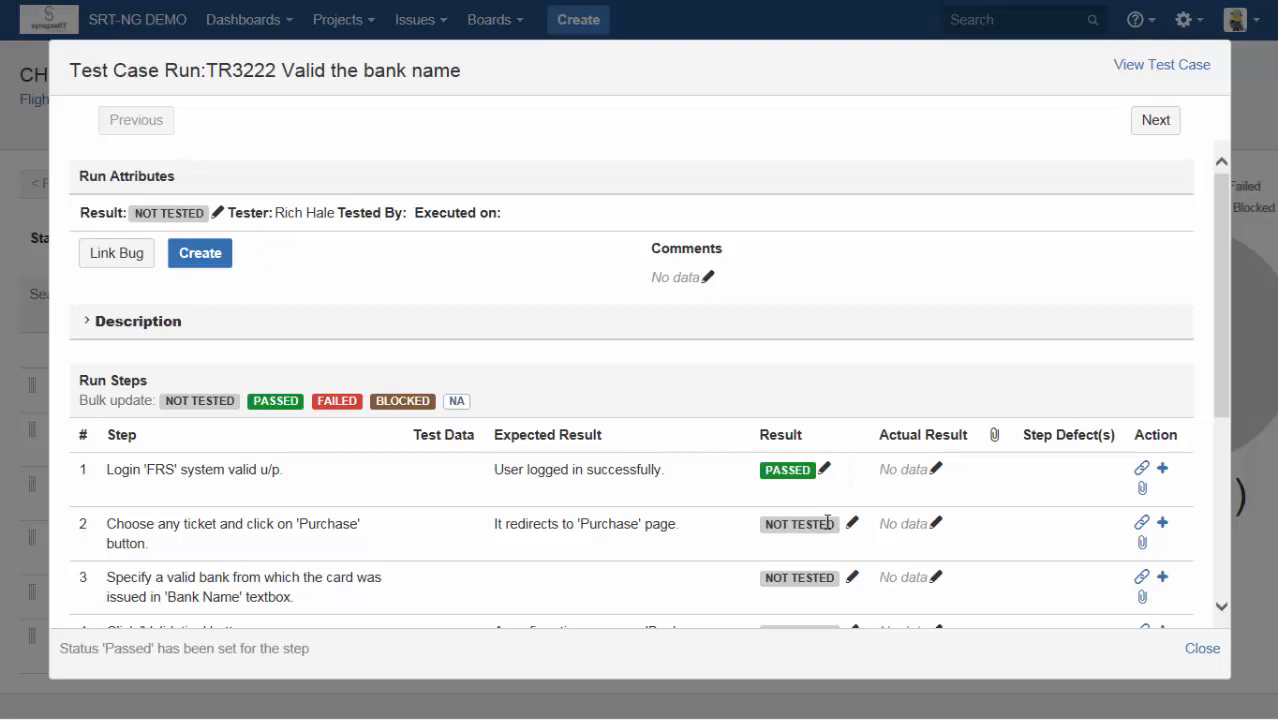
{"action": "left_click", "coordinate": [851, 522]}
{"action": "left_click", "coordinate": [840, 525]}
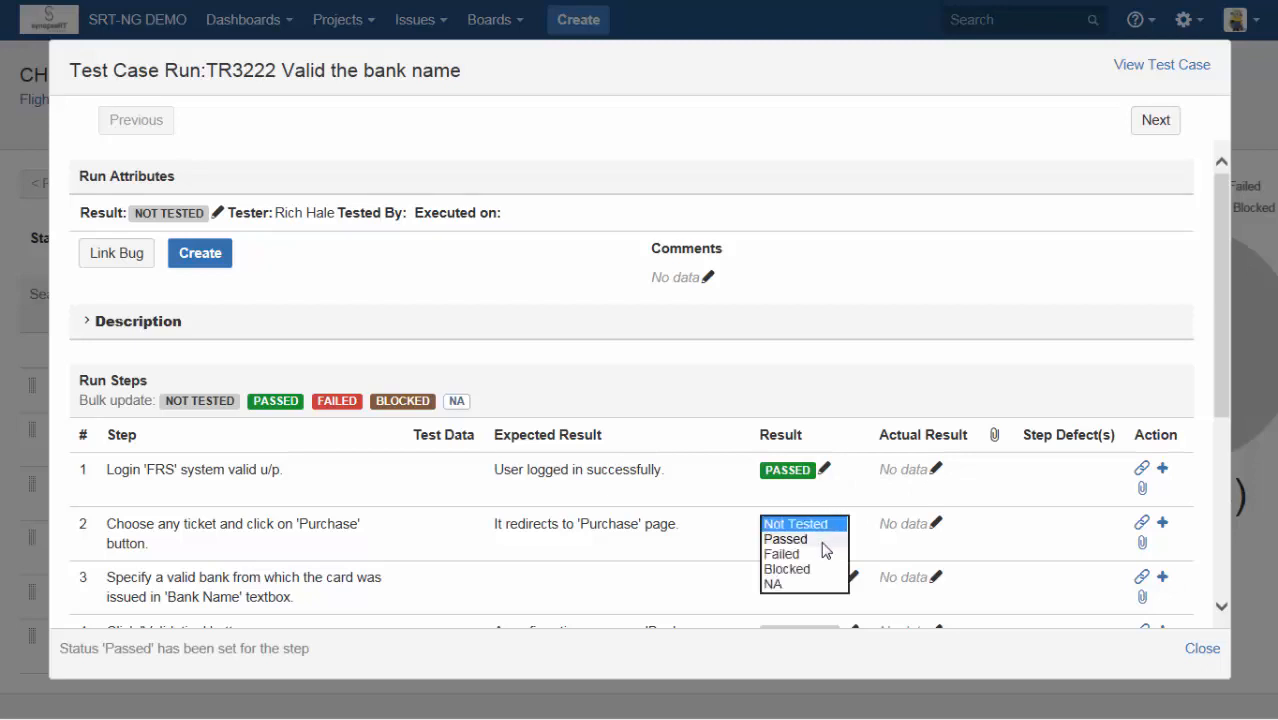
{"action": "left_click", "coordinate": [826, 544]}
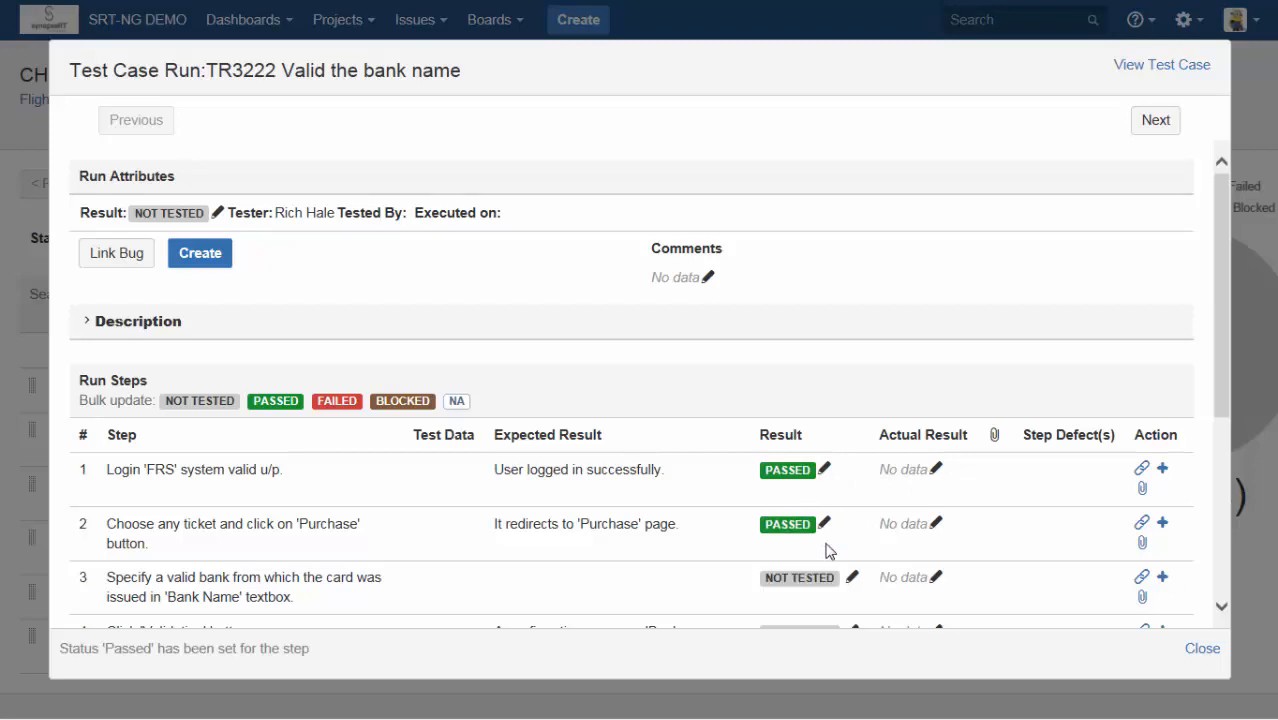
{"action": "left_click", "coordinate": [1142, 524]}
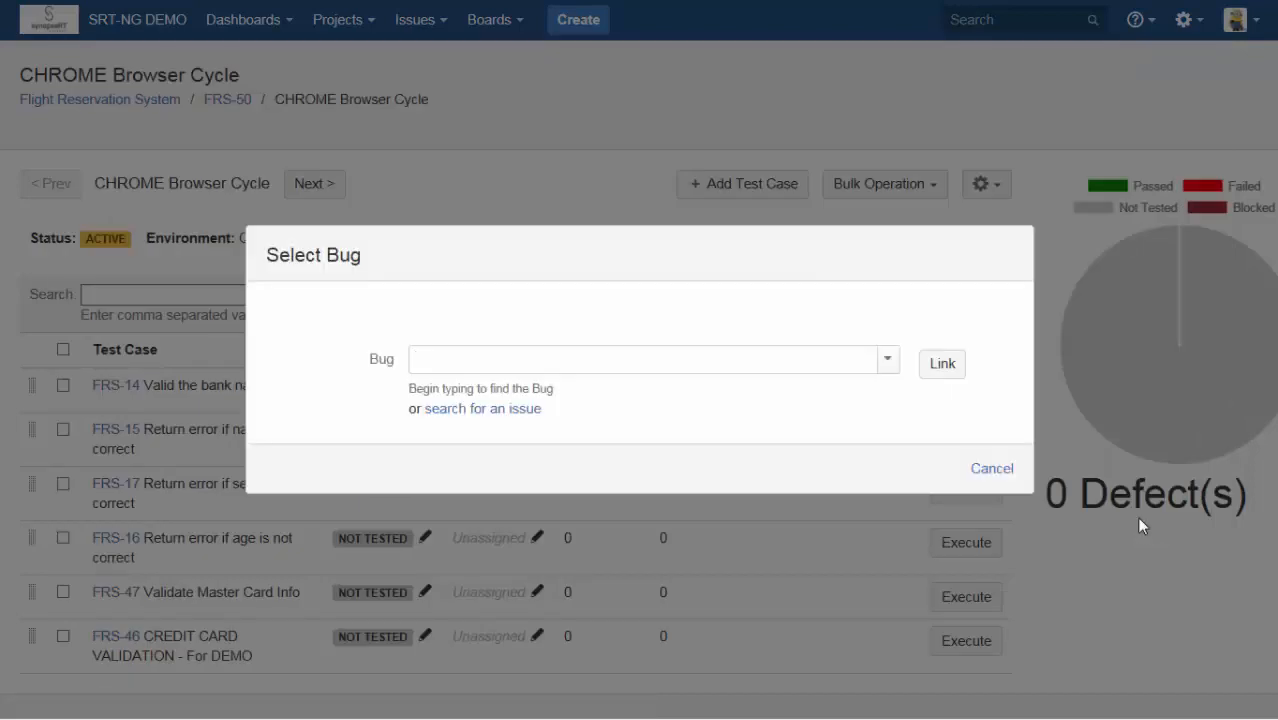
{"action": "type", "text": "frs"}
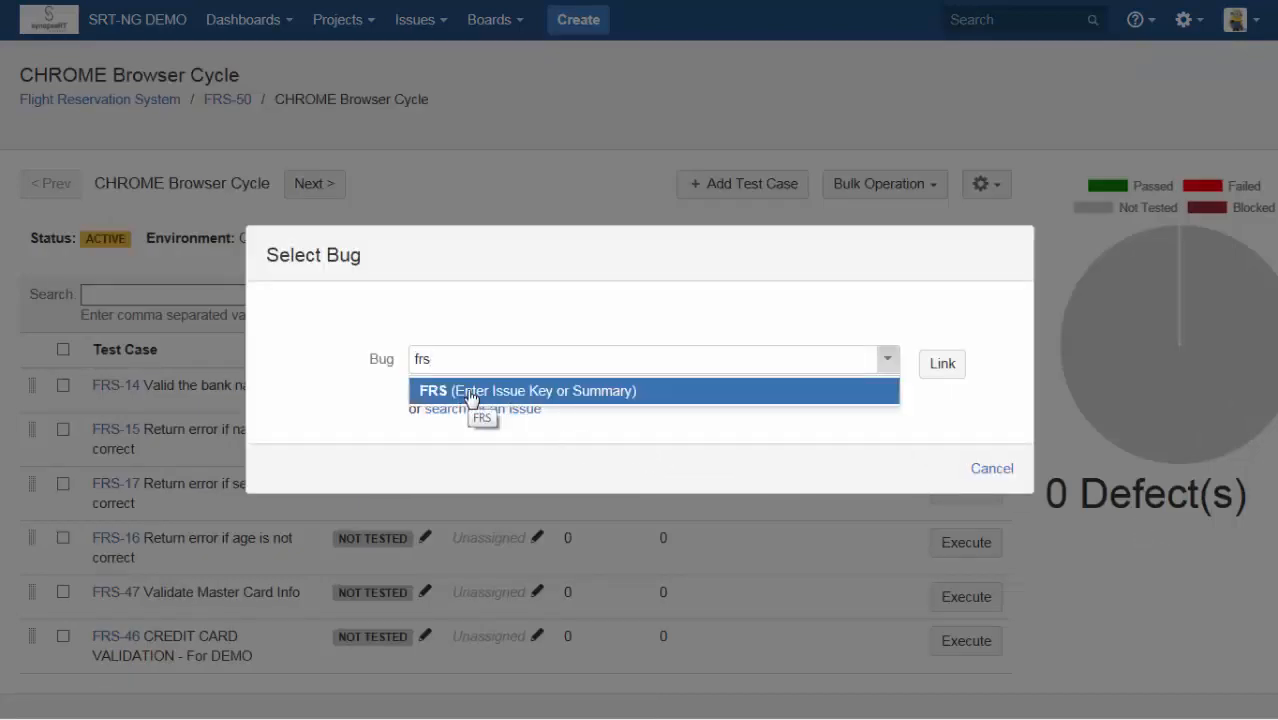
{"action": "left_click", "coordinate": [991, 468]}
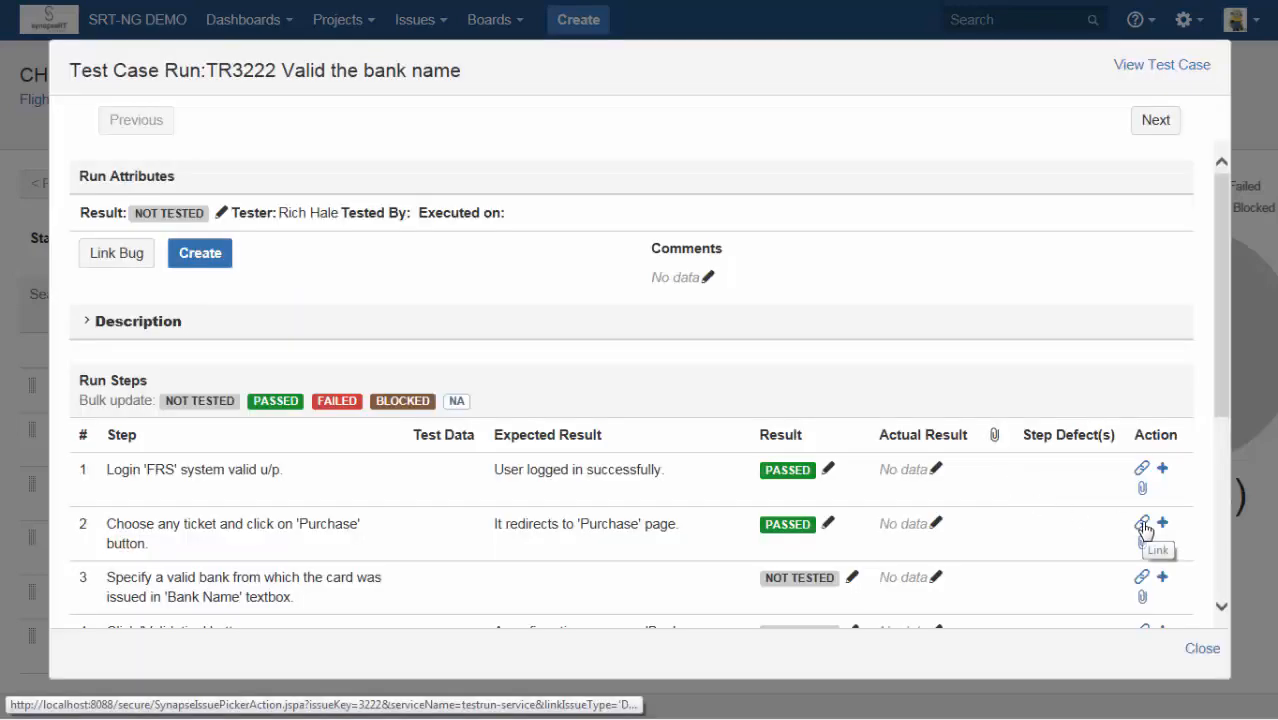
Search for bugs matching "frs" and link bug FRS-32 to run step 3 of the 'Valid the bank name' run.
{"action": "left_click", "coordinate": [1141, 579]}
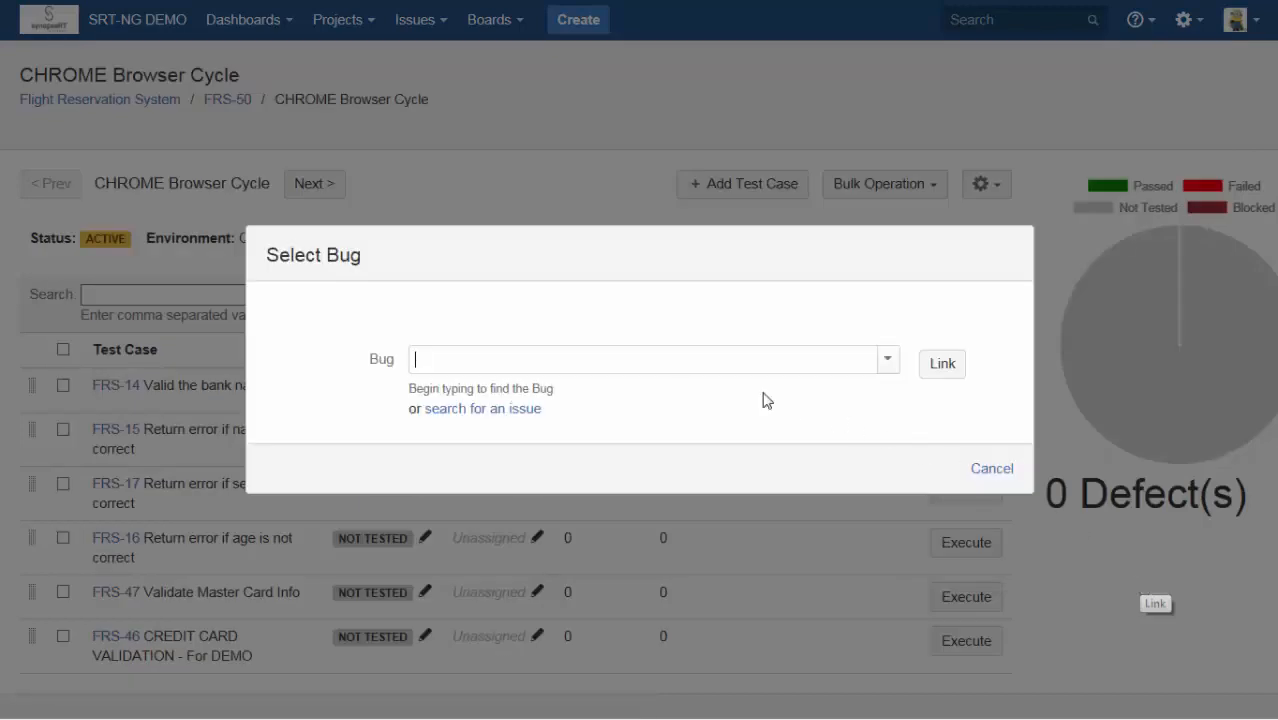
{"action": "left_click", "coordinate": [444, 410]}
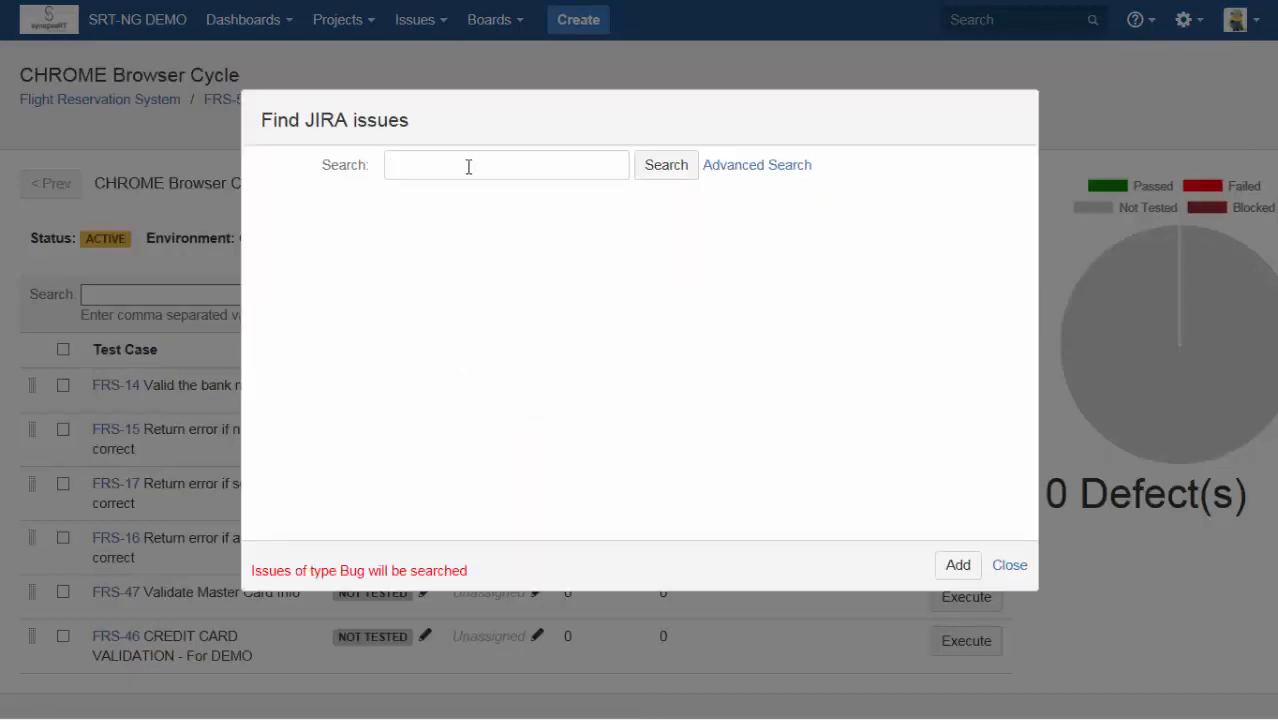
{"action": "type", "text": "frs"}
{"action": "left_click", "coordinate": [674, 174]}
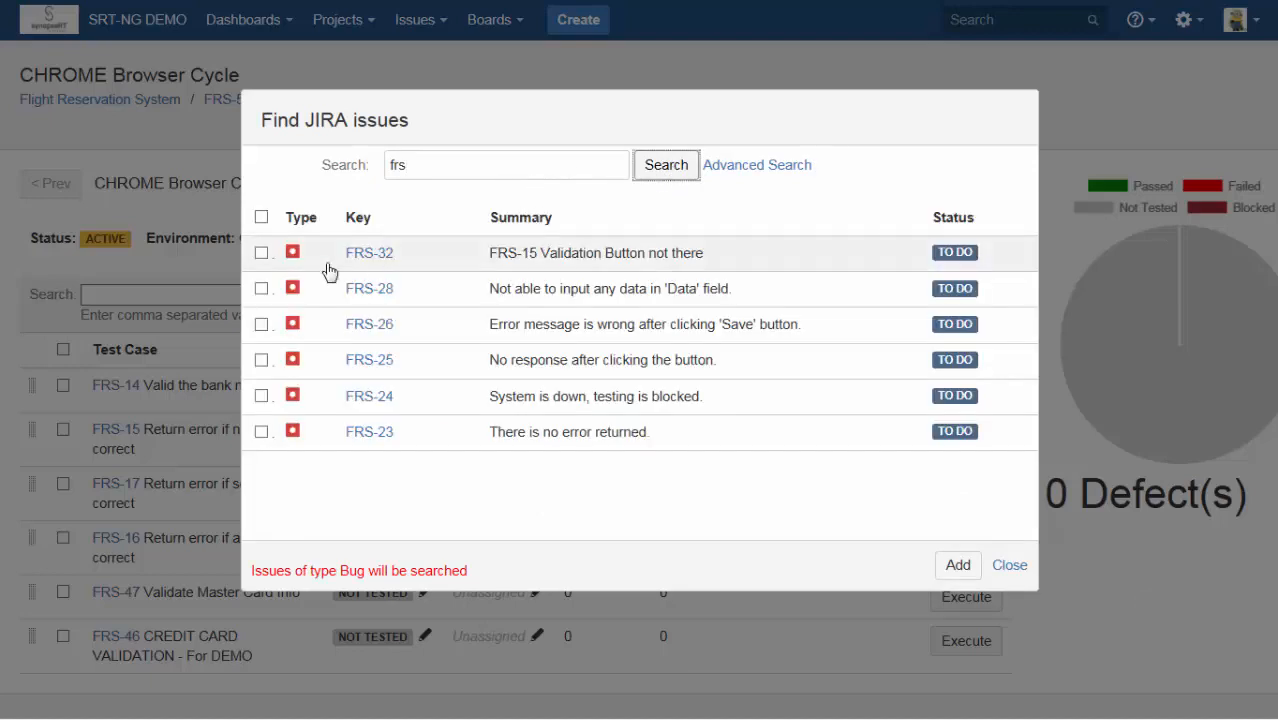
{"action": "left_click", "coordinate": [261, 254]}
{"action": "left_click", "coordinate": [958, 566]}
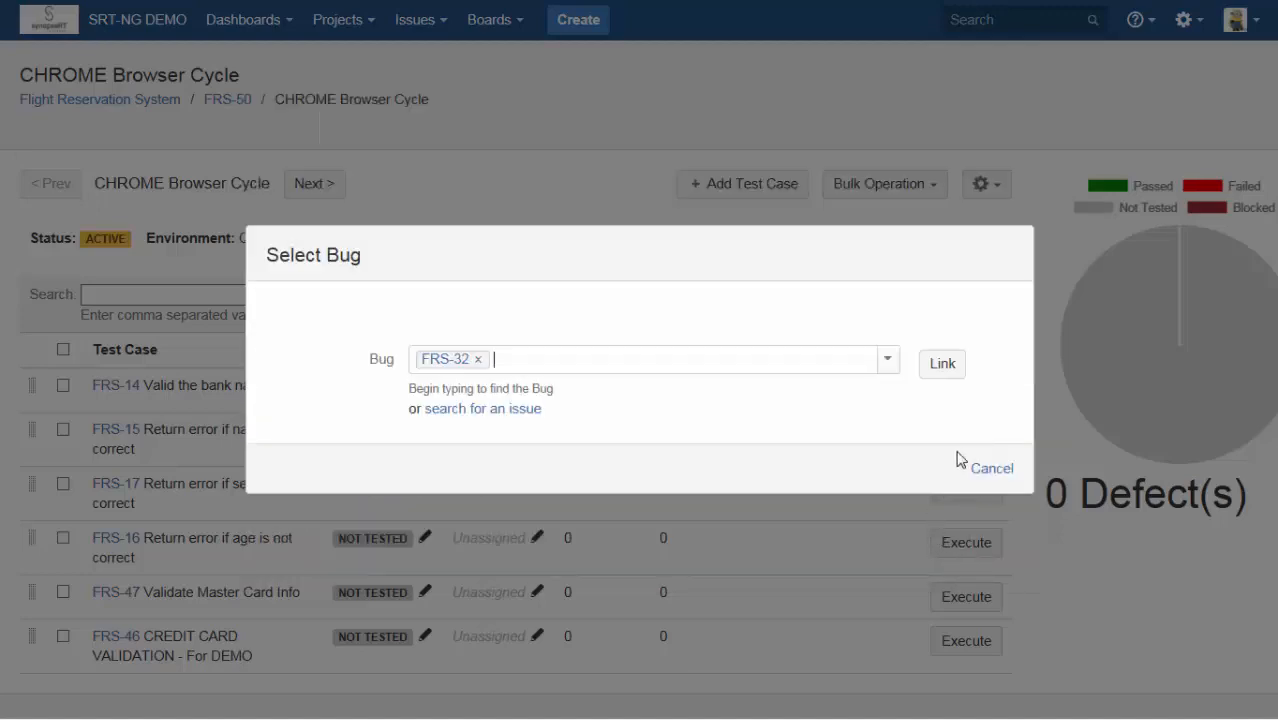
{"action": "left_click", "coordinate": [944, 365]}
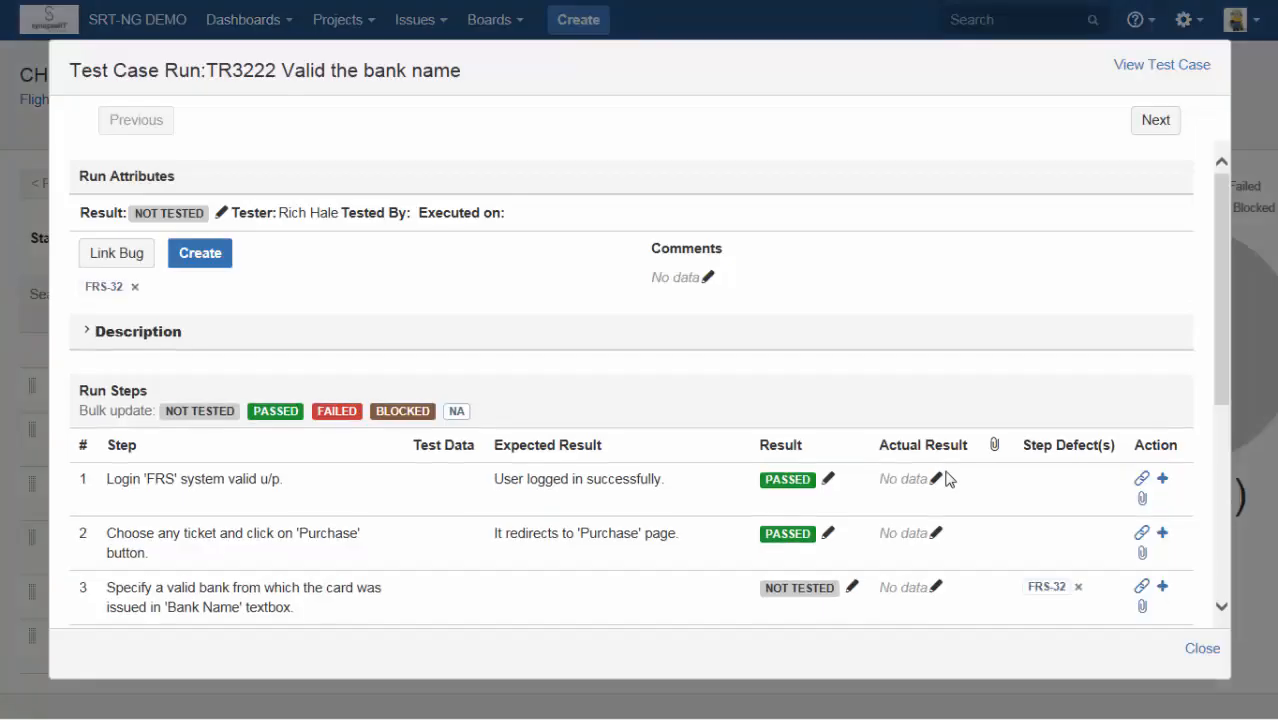
Create a defect for run step 4 with summary "Issues with Credit Validation" and description "Credit Validation".
{"action": "scroll", "coordinate": [1073, 437], "scroll_direction": "down", "scroll_amount": 3}
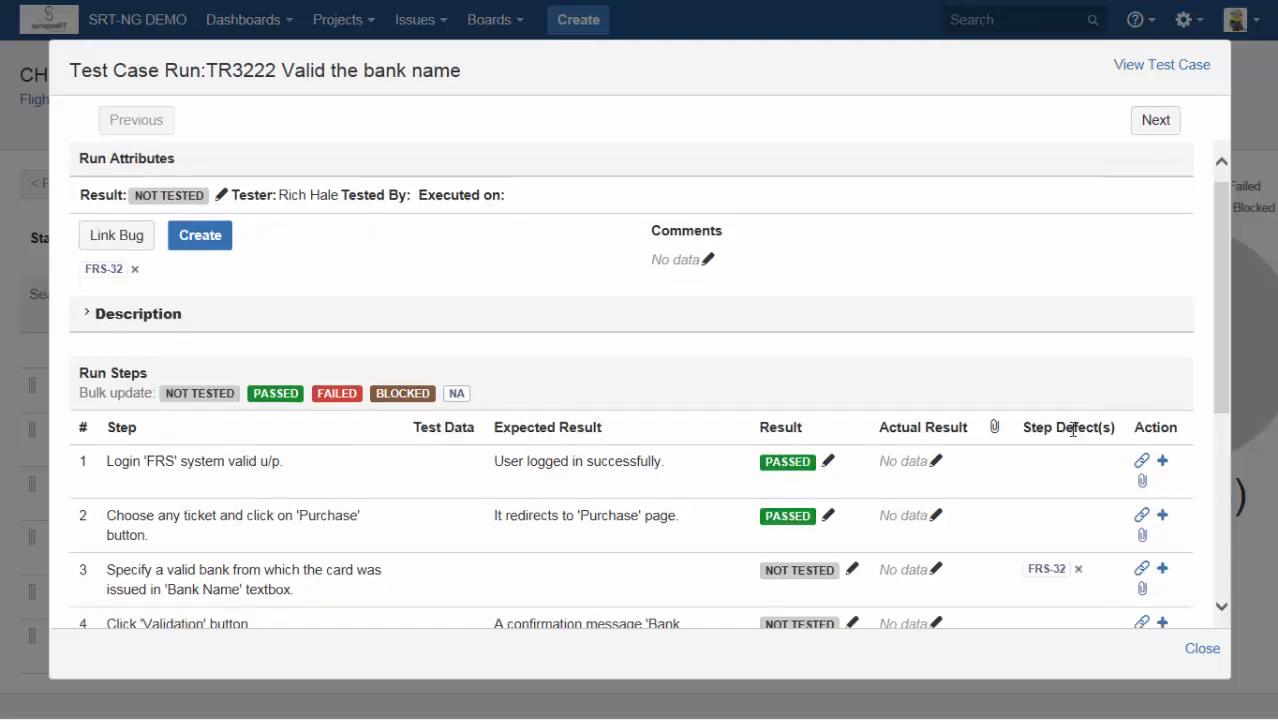
{"action": "scroll", "coordinate": [1073, 437], "scroll_direction": "down", "scroll_amount": 1}
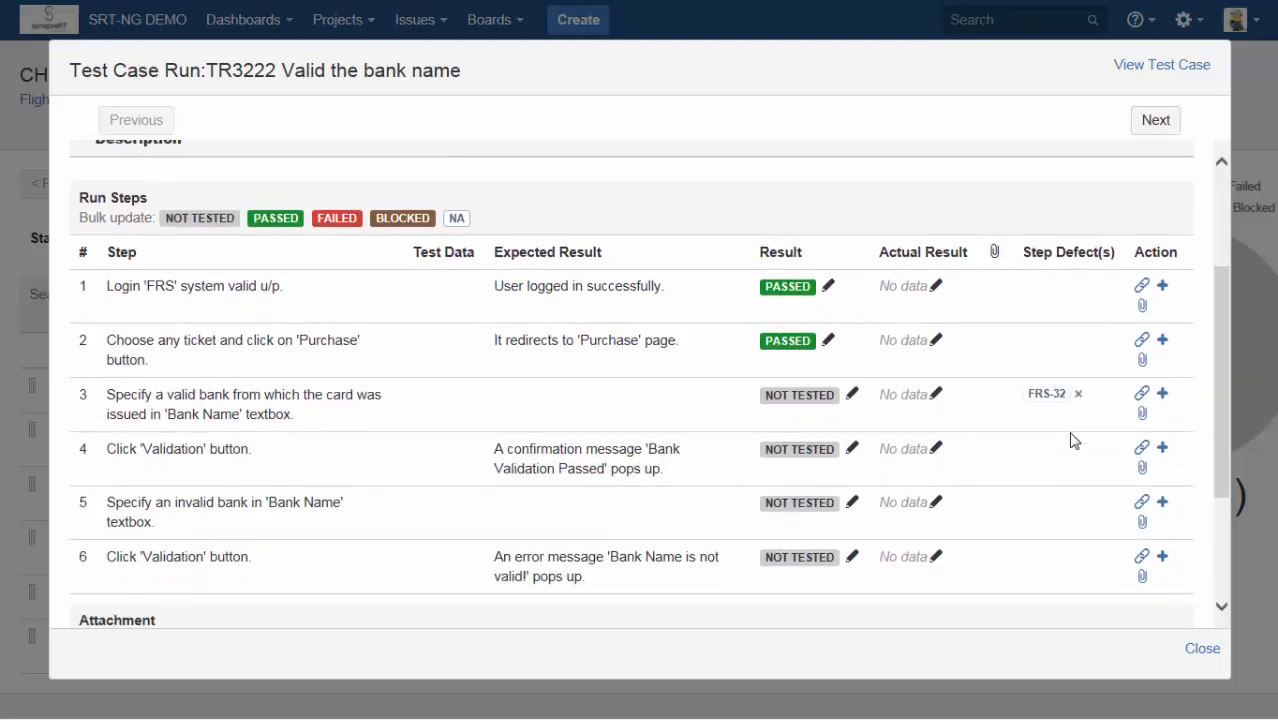
{"action": "left_click", "coordinate": [1162, 450]}
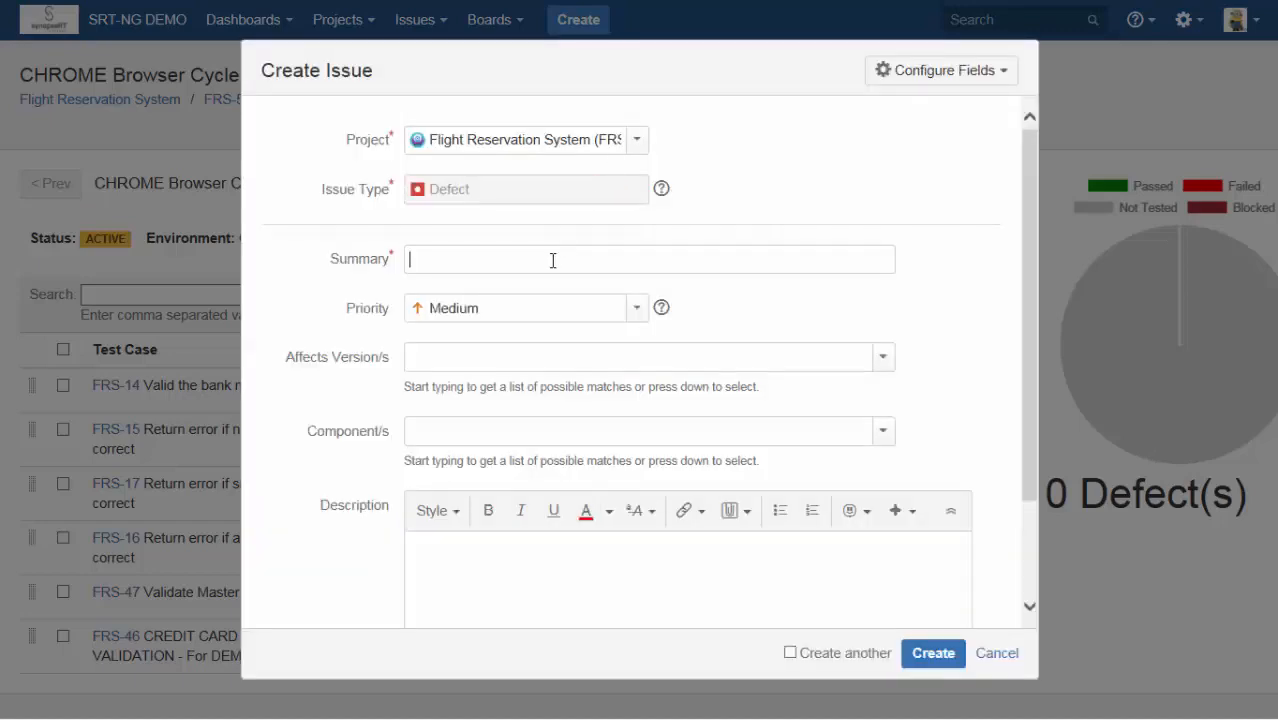
{"action": "type", "text": "Isse"}
{"action": "key", "text": "BackSpace"}
{"action": "key", "text": "BackSpace"}
{"action": "key", "text": "BackSpace"}
{"action": "key", "text": "BackSpace"}
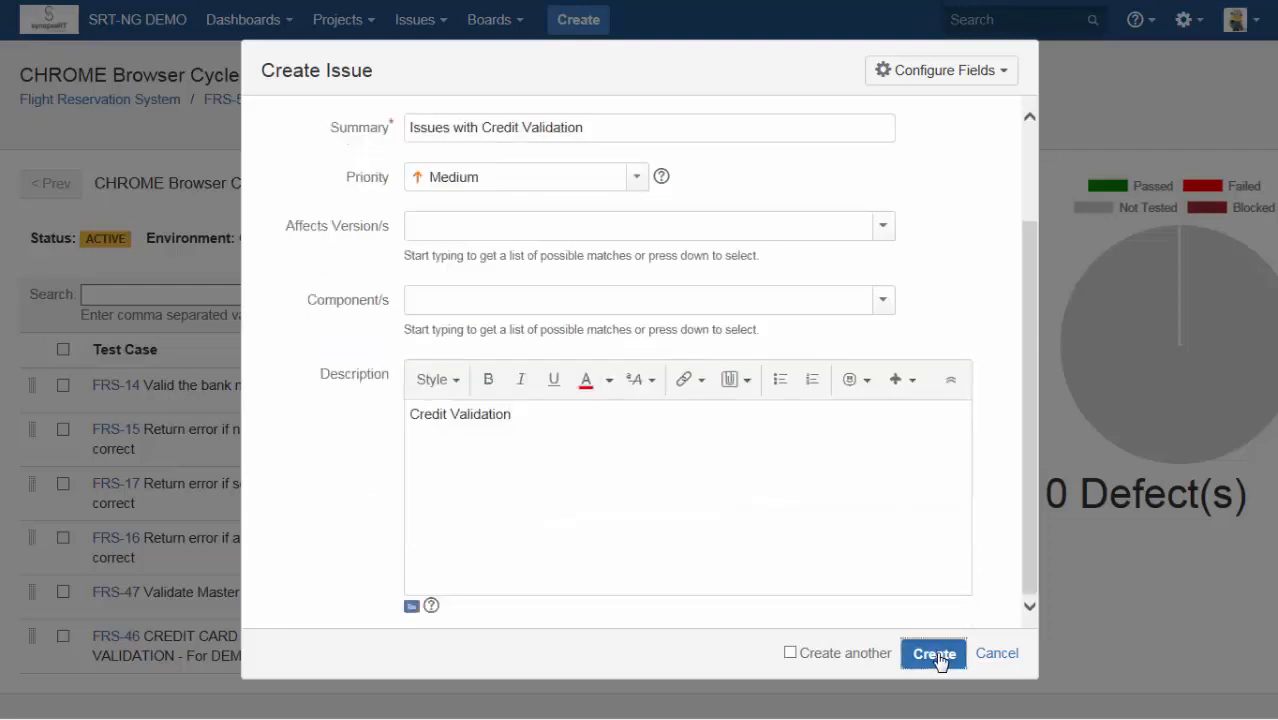
{"action": "left_click", "coordinate": [935, 654]}
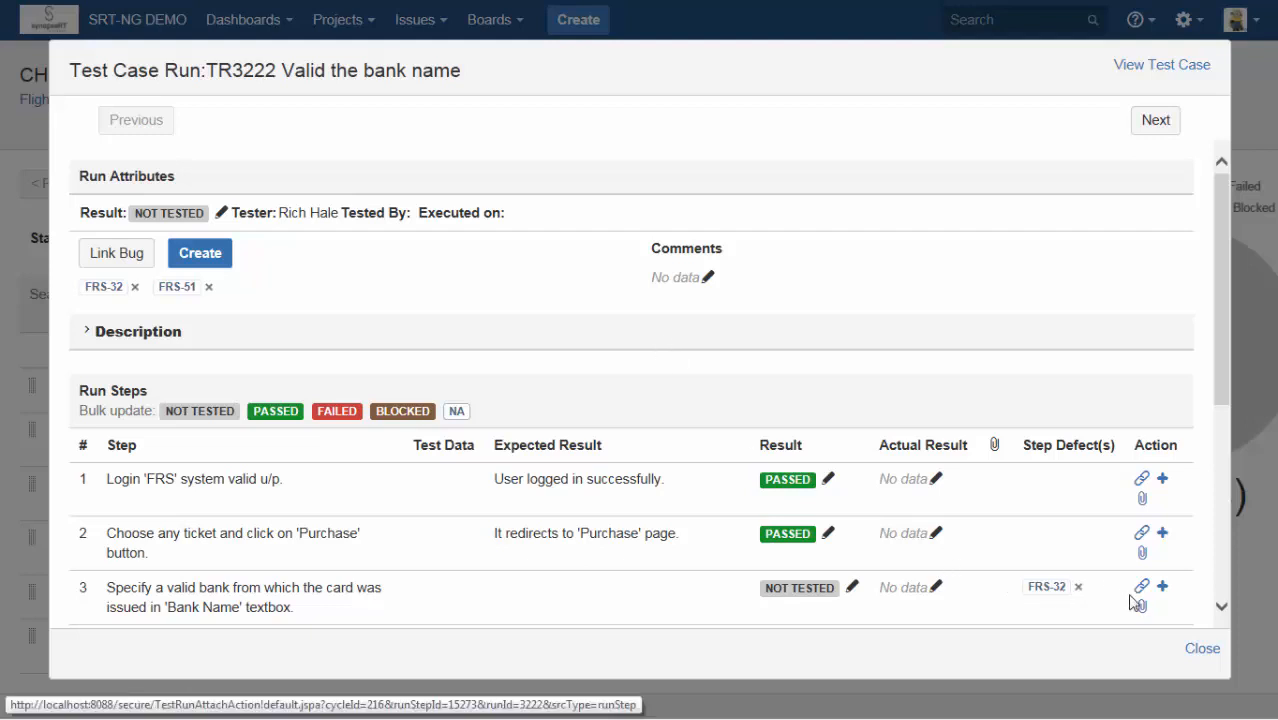
Enter "Comments on Actual Results" as the actual result of run step 4.
{"action": "scroll", "coordinate": [1130, 590], "scroll_direction": "down", "scroll_amount": 2}
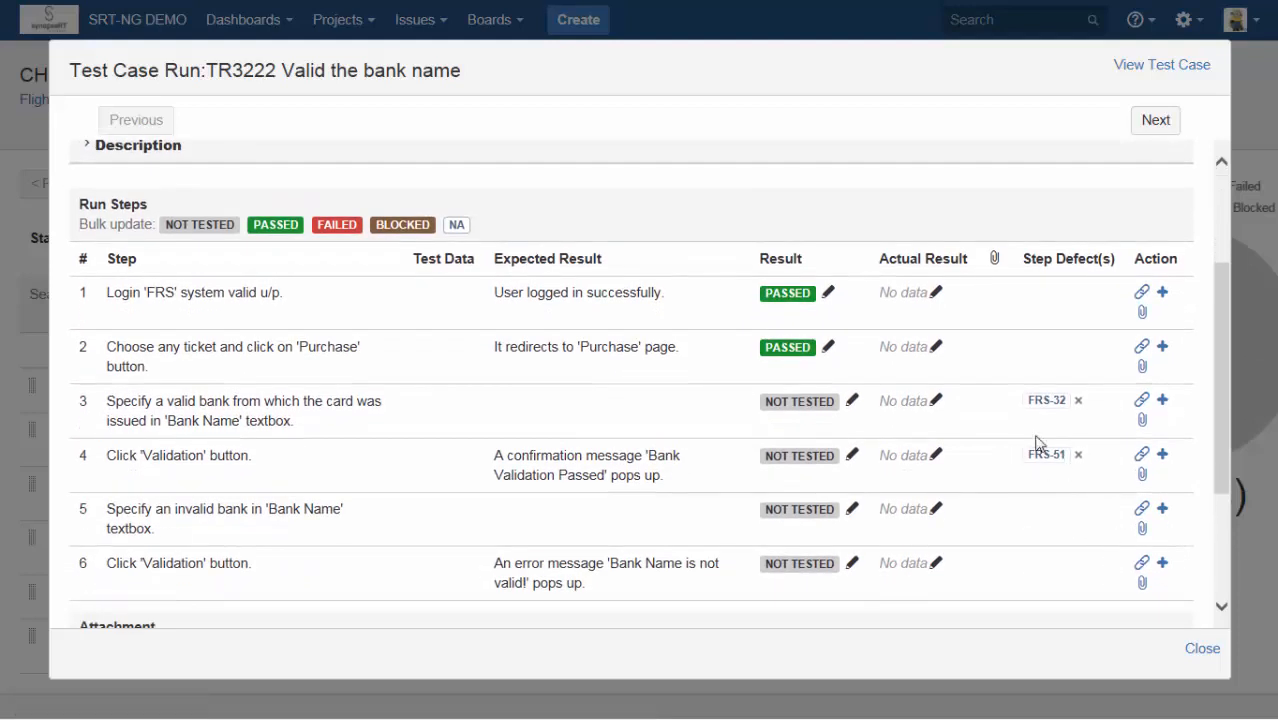
{"action": "left_click", "coordinate": [930, 458]}
{"action": "type", "text": "Comments on Actual Results"}
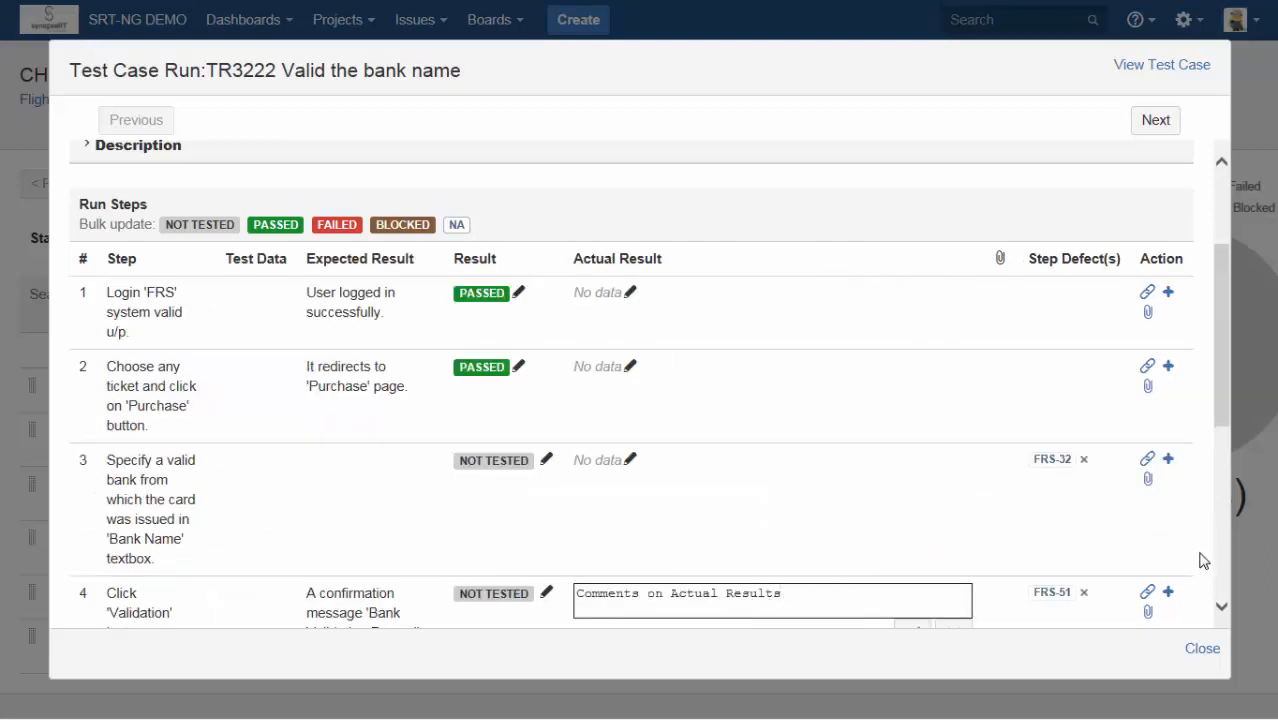
{"action": "left_click", "coordinate": [1222, 576]}
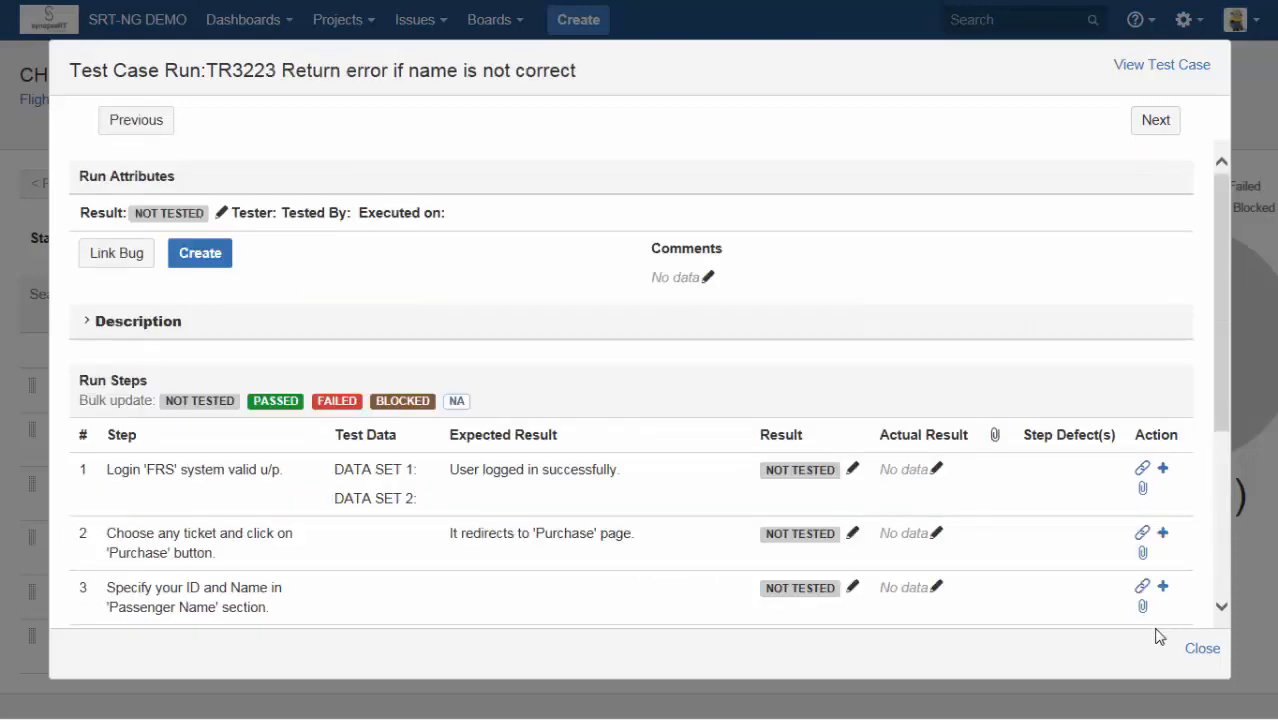
Open the file attachment form for run step 3 of the 'Return error if name is not correct' run.
{"action": "left_click", "coordinate": [1143, 607]}
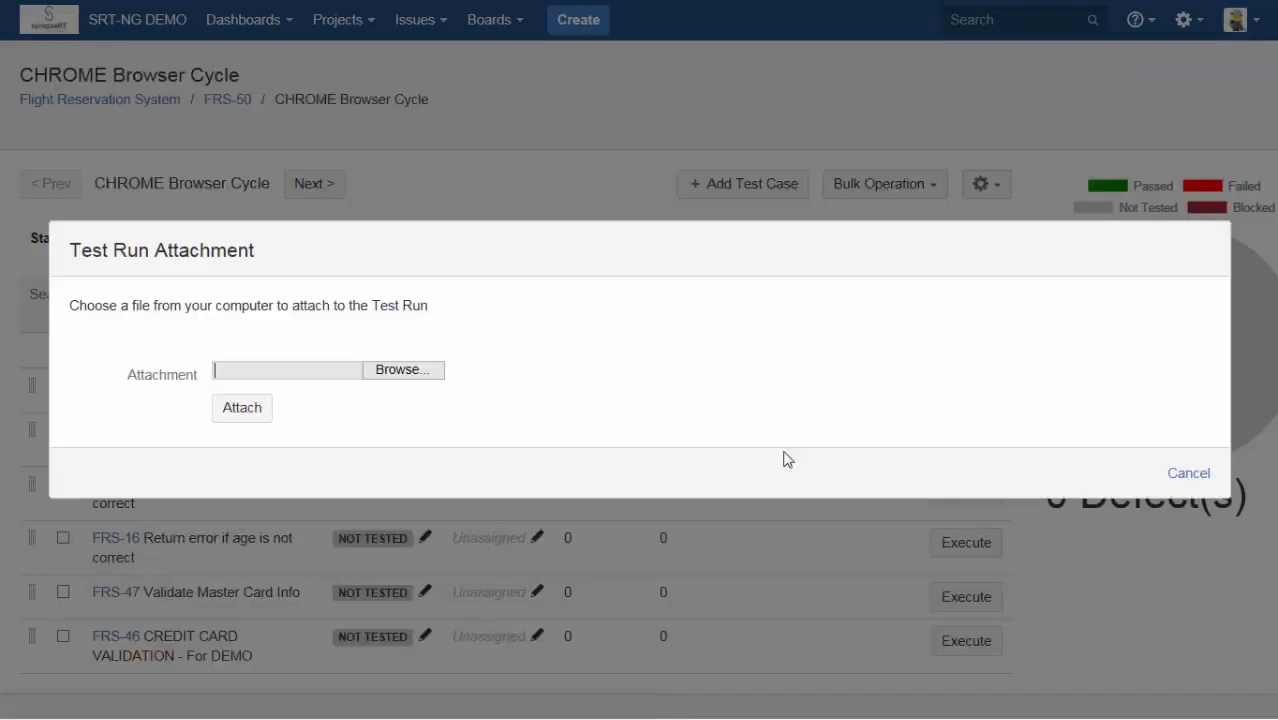
{"action": "left_click", "coordinate": [326, 376]}
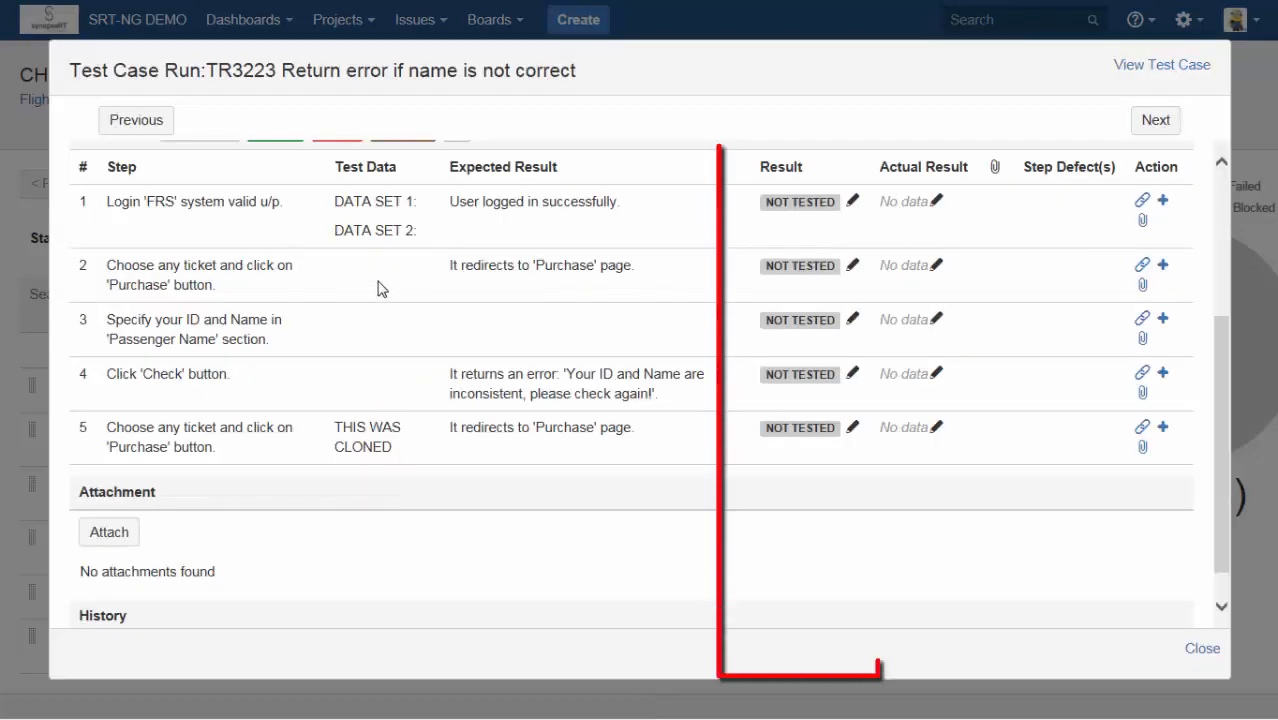
Bulk-update all run steps of 'Return error if name is not correct' to Failed and review their results.
{"action": "scroll", "coordinate": [382, 282], "scroll_direction": "up", "scroll_amount": 1}
{"action": "scroll", "coordinate": [382, 280], "scroll_direction": "up", "scroll_amount": 1}
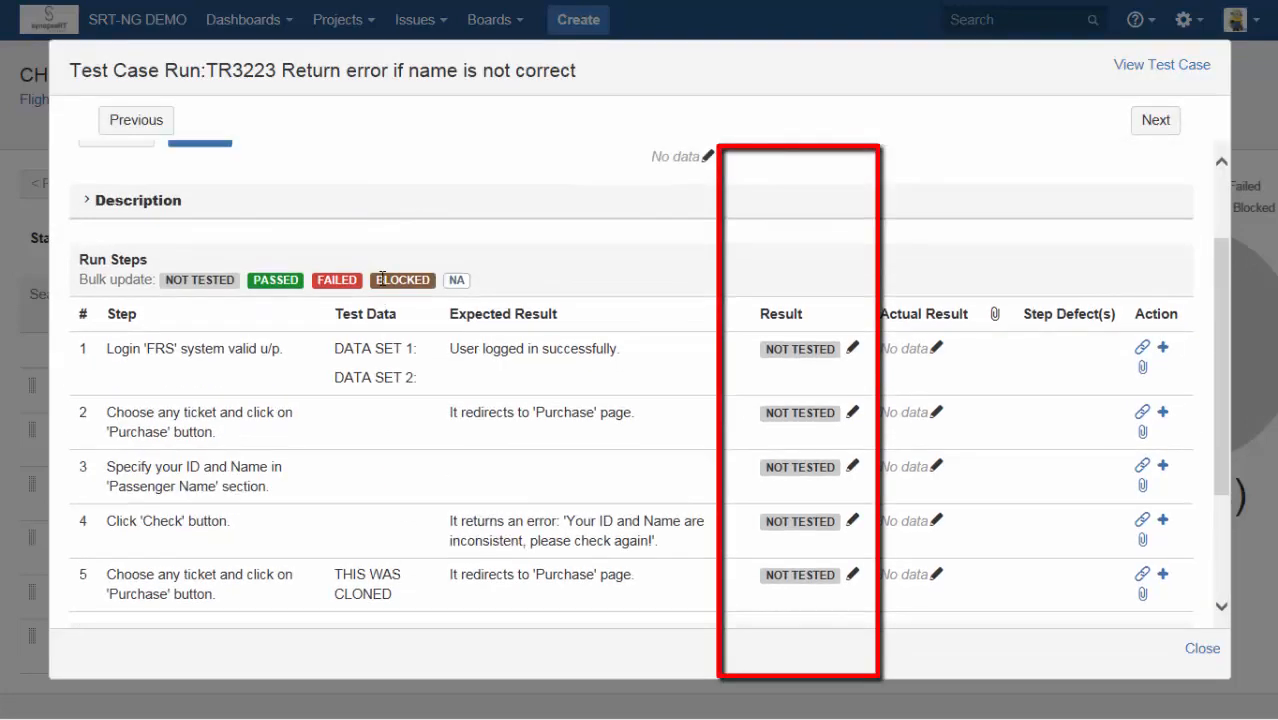
{"action": "scroll", "coordinate": [382, 280], "scroll_direction": "up", "scroll_amount": 2}
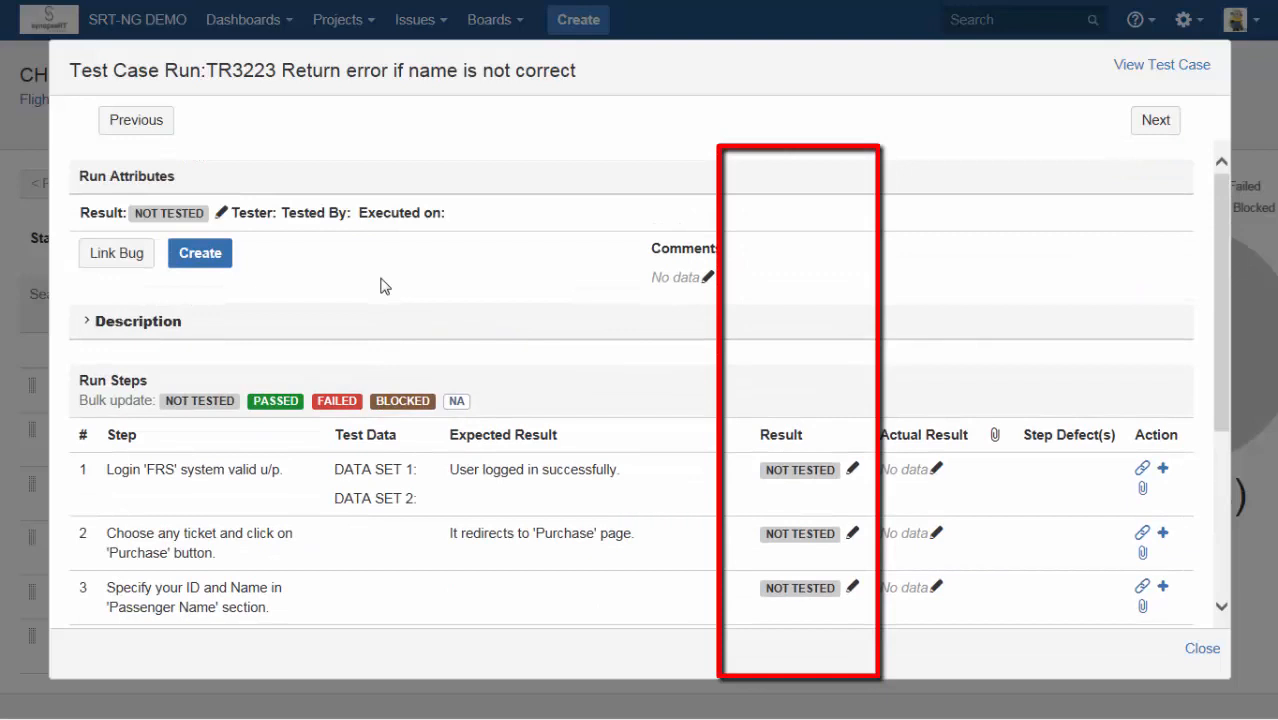
{"action": "left_click", "coordinate": [348, 404]}
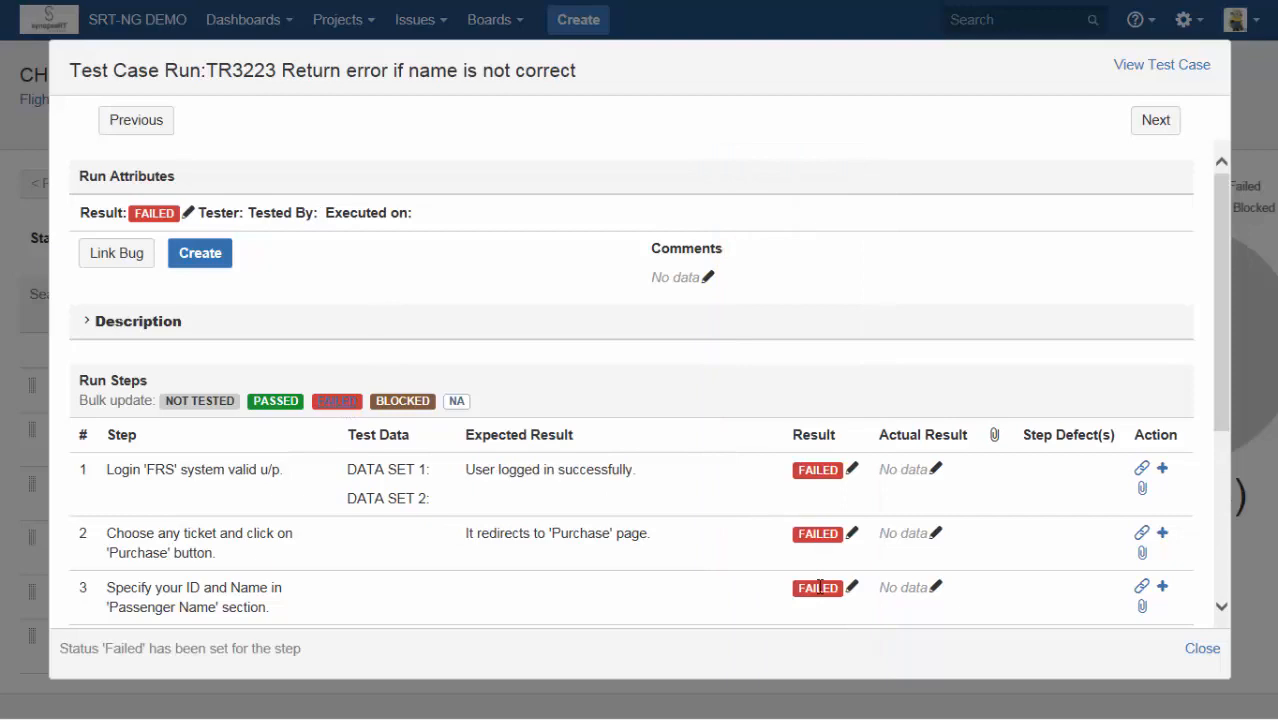
{"action": "scroll", "coordinate": [820, 588], "scroll_direction": "down", "scroll_amount": 3}
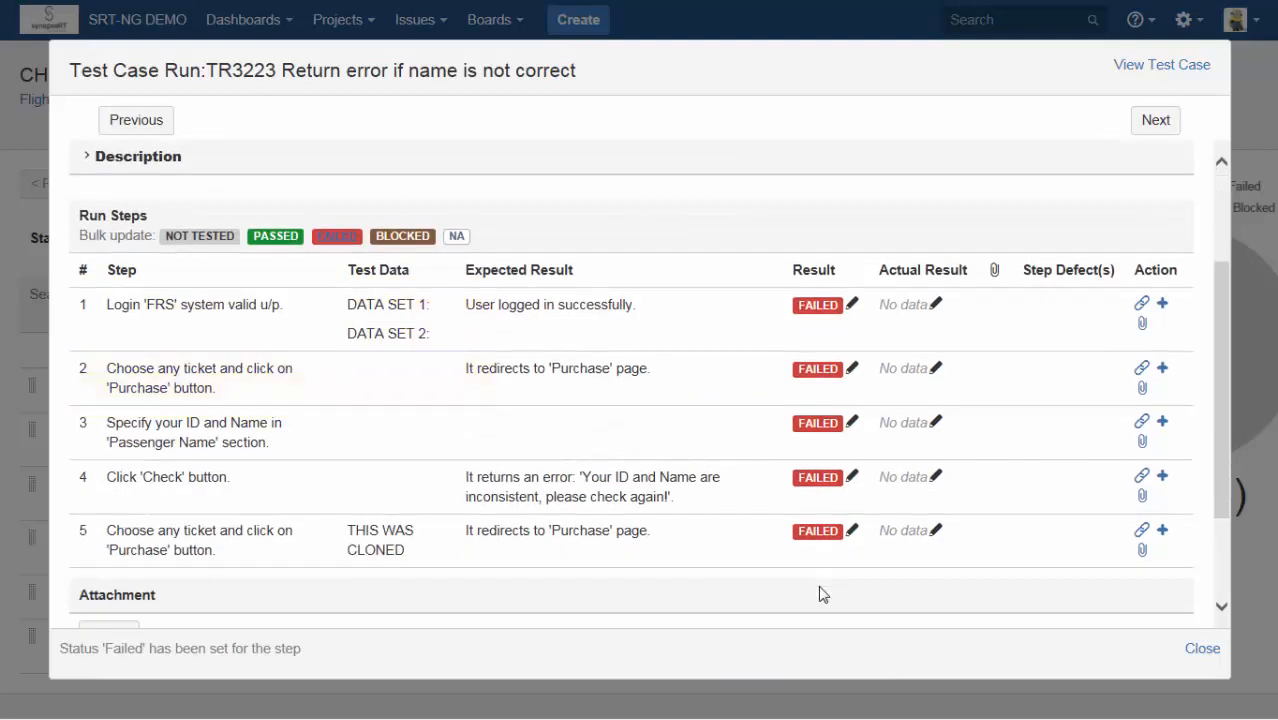
{"action": "scroll", "coordinate": [820, 594], "scroll_direction": "down", "scroll_amount": 3}
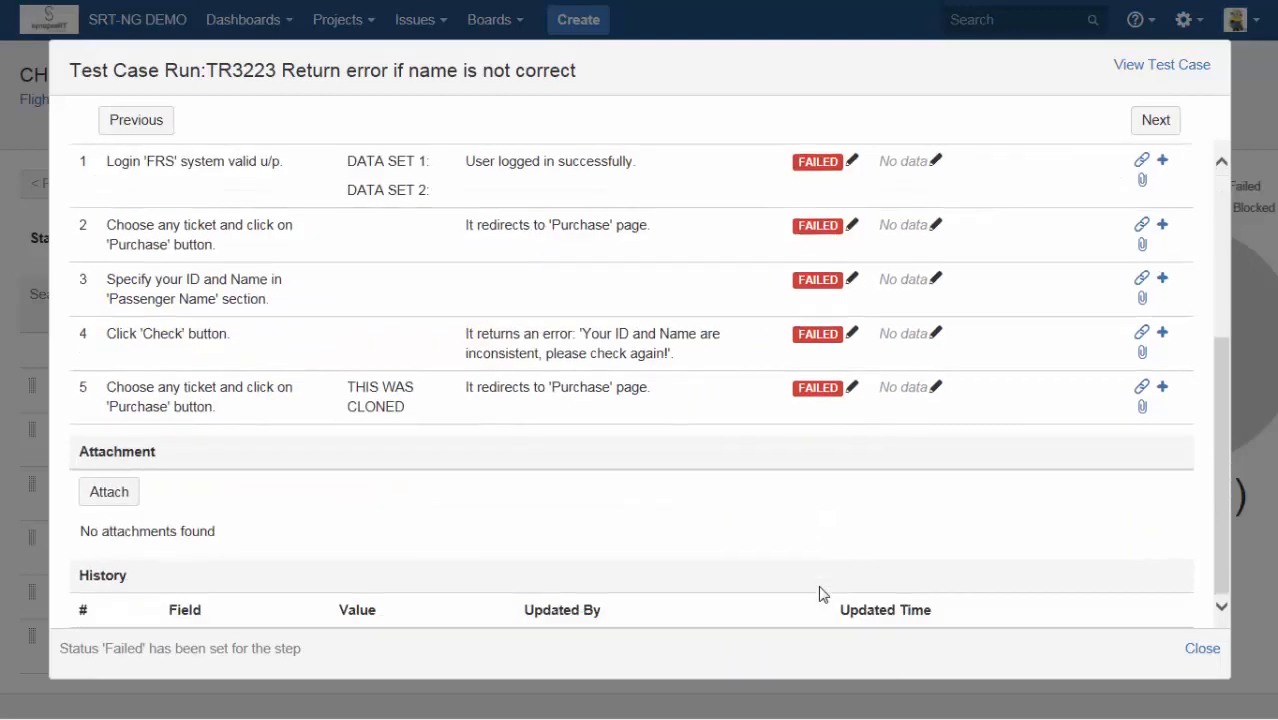
{"action": "scroll", "coordinate": [820, 594], "scroll_direction": "up", "scroll_amount": 6}
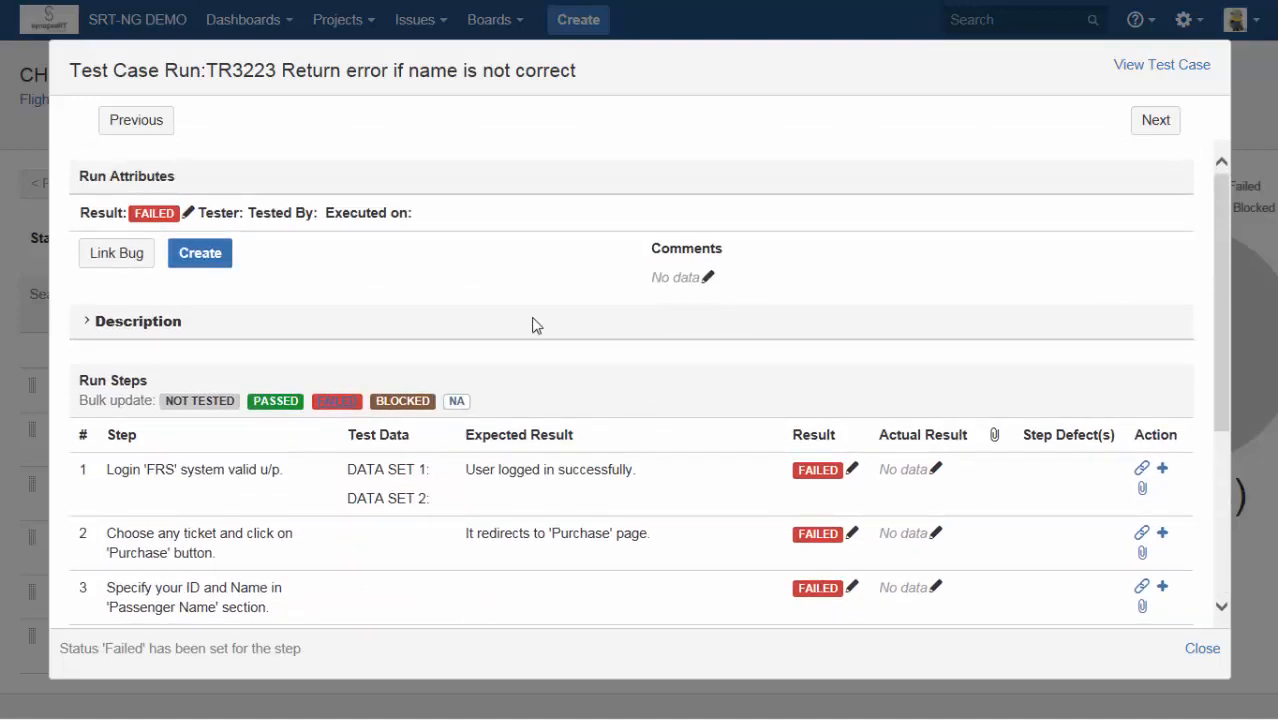
{"action": "left_click", "coordinate": [135, 255]}
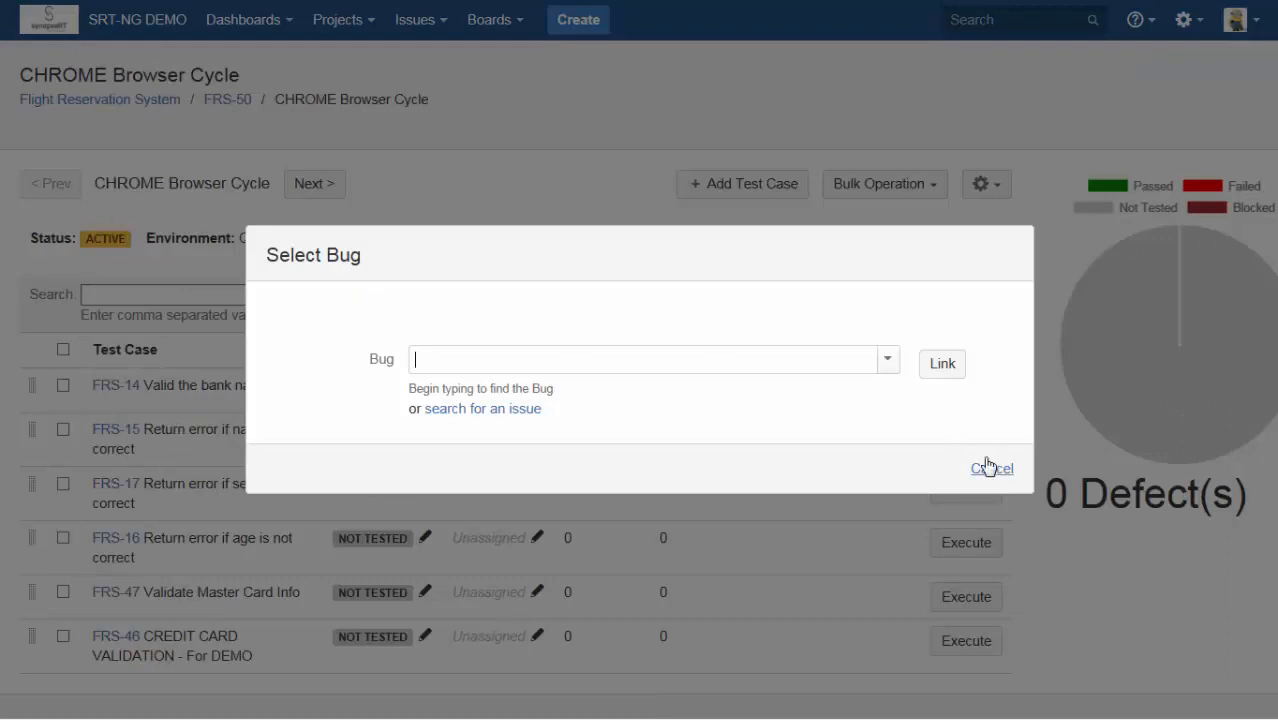
{"action": "left_click", "coordinate": [989, 470]}
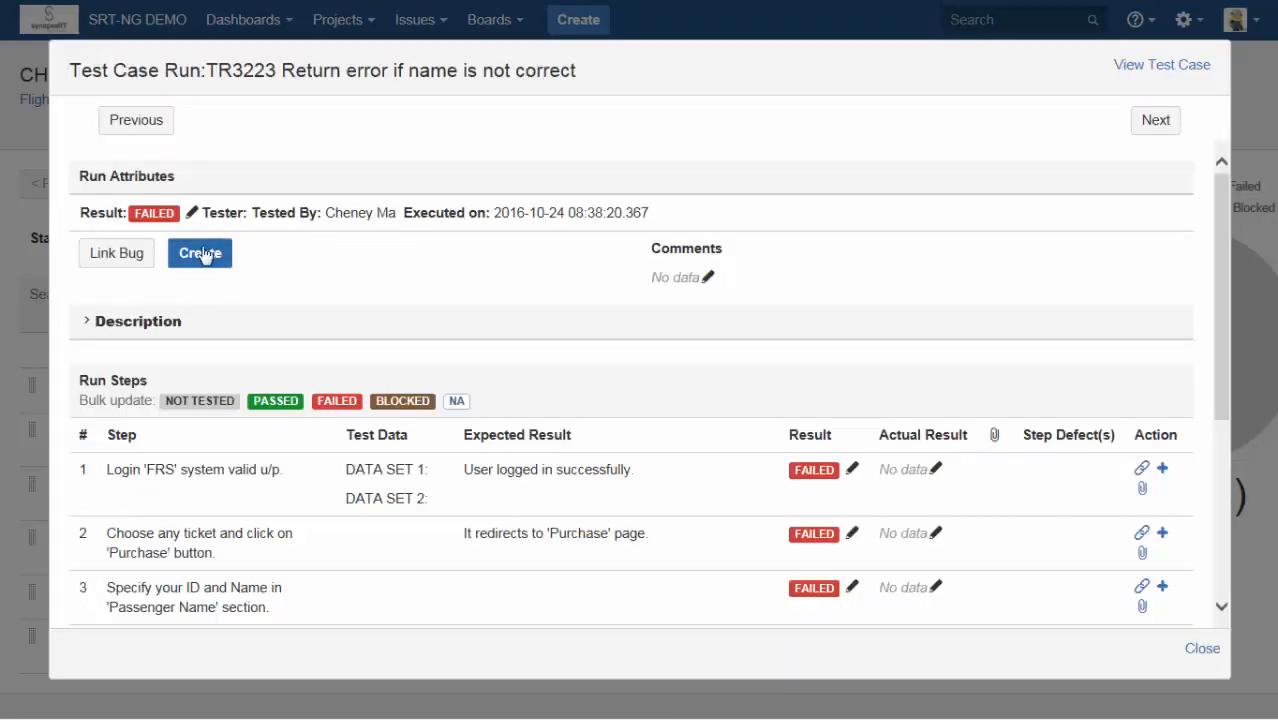
{"action": "left_click", "coordinate": [201, 254]}
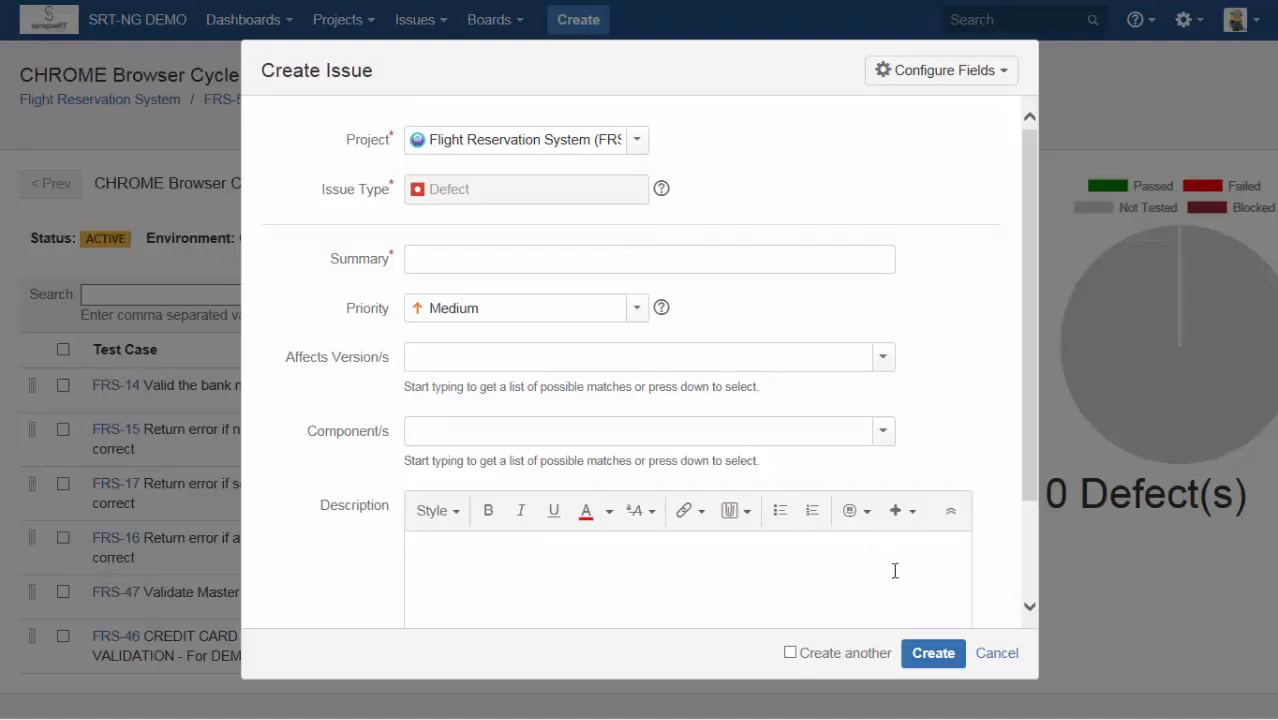
{"action": "left_click", "coordinate": [997, 655]}
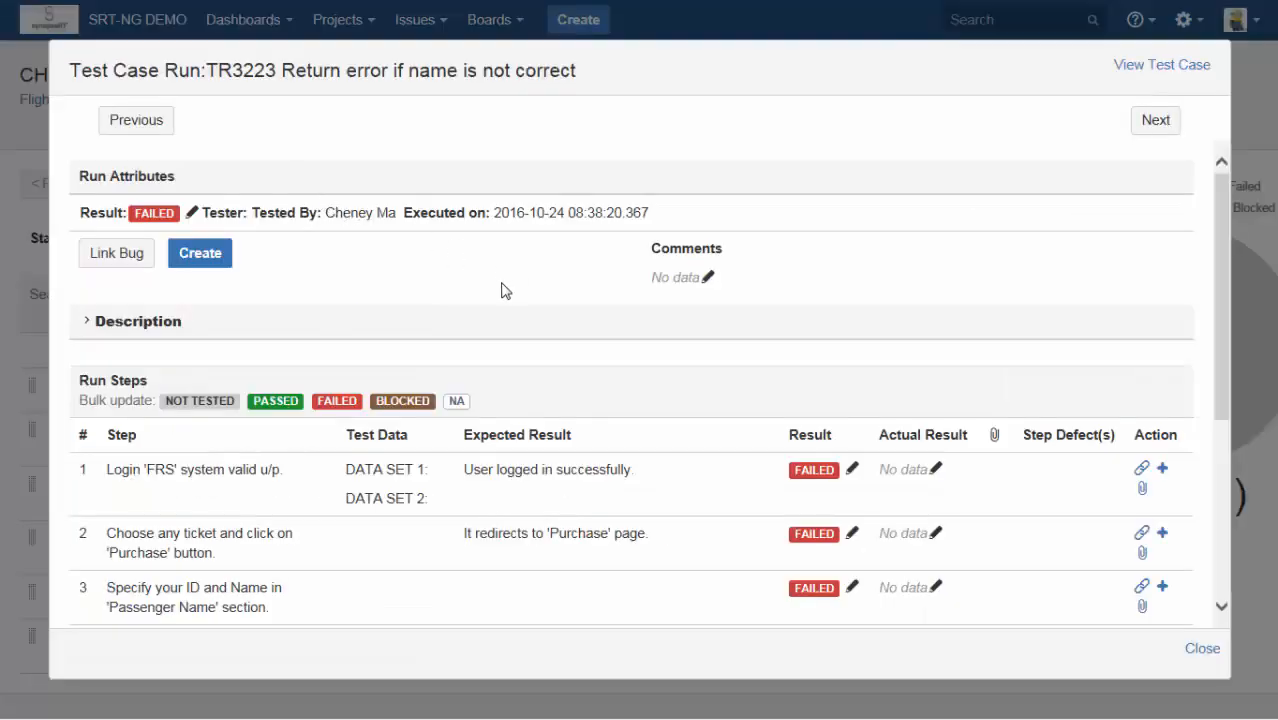
Go to the 'Return error if sex is not correct' run, bulk-update all its run steps to Passed and close the run.
{"action": "scroll", "coordinate": [440, 360], "scroll_direction": "down", "scroll_amount": 4}
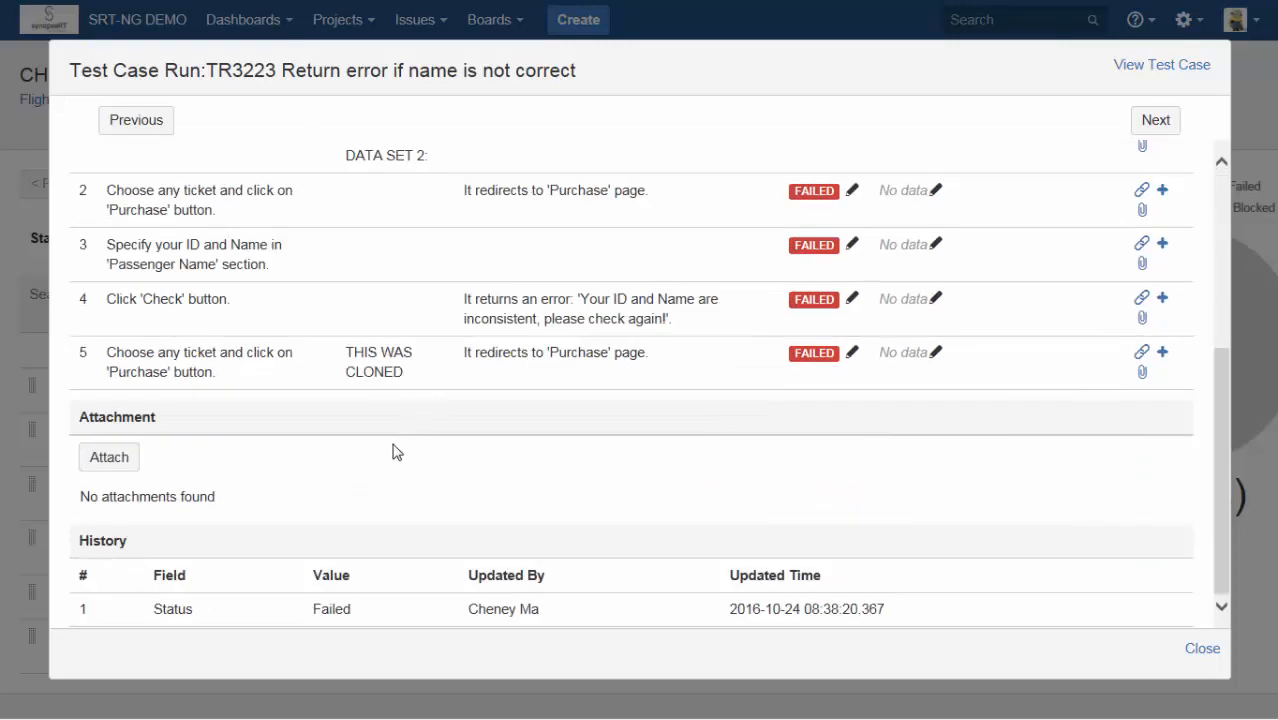
{"action": "scroll", "coordinate": [394, 448], "scroll_direction": "up", "scroll_amount": 4}
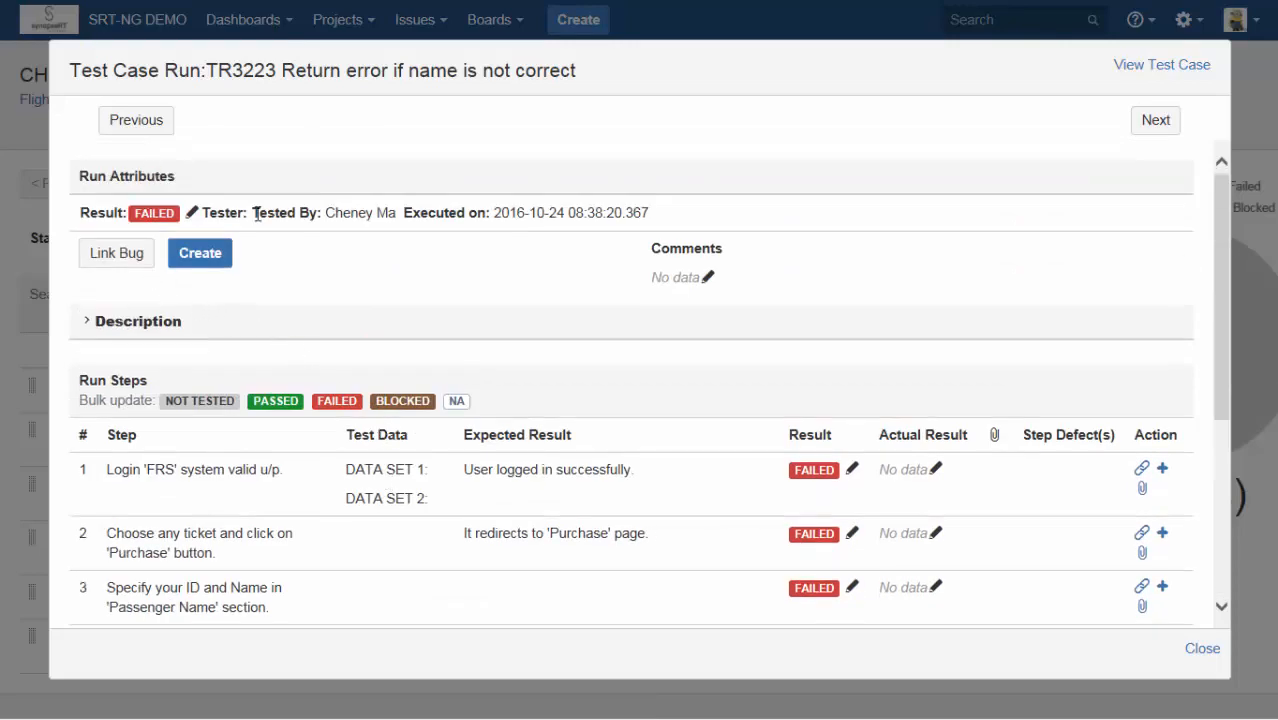
{"action": "left_click", "coordinate": [1153, 122]}
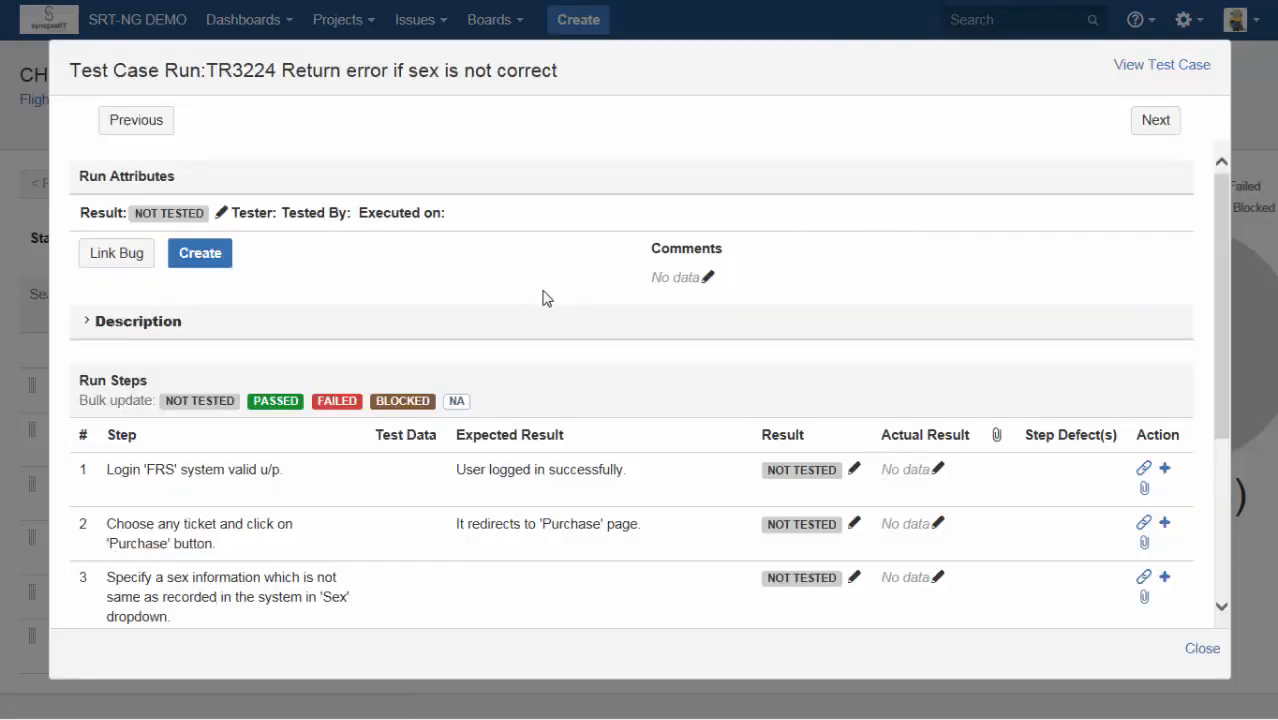
{"action": "left_click", "coordinate": [280, 402]}
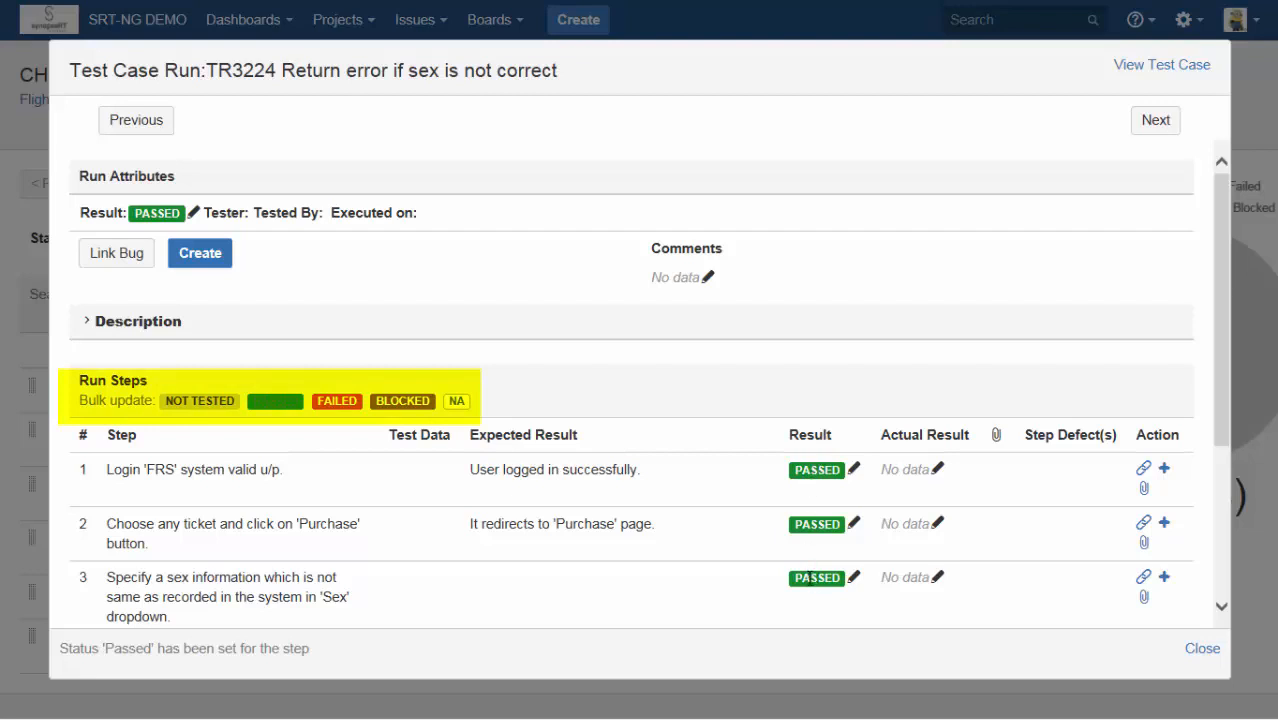
{"action": "left_click", "coordinate": [1201, 649]}
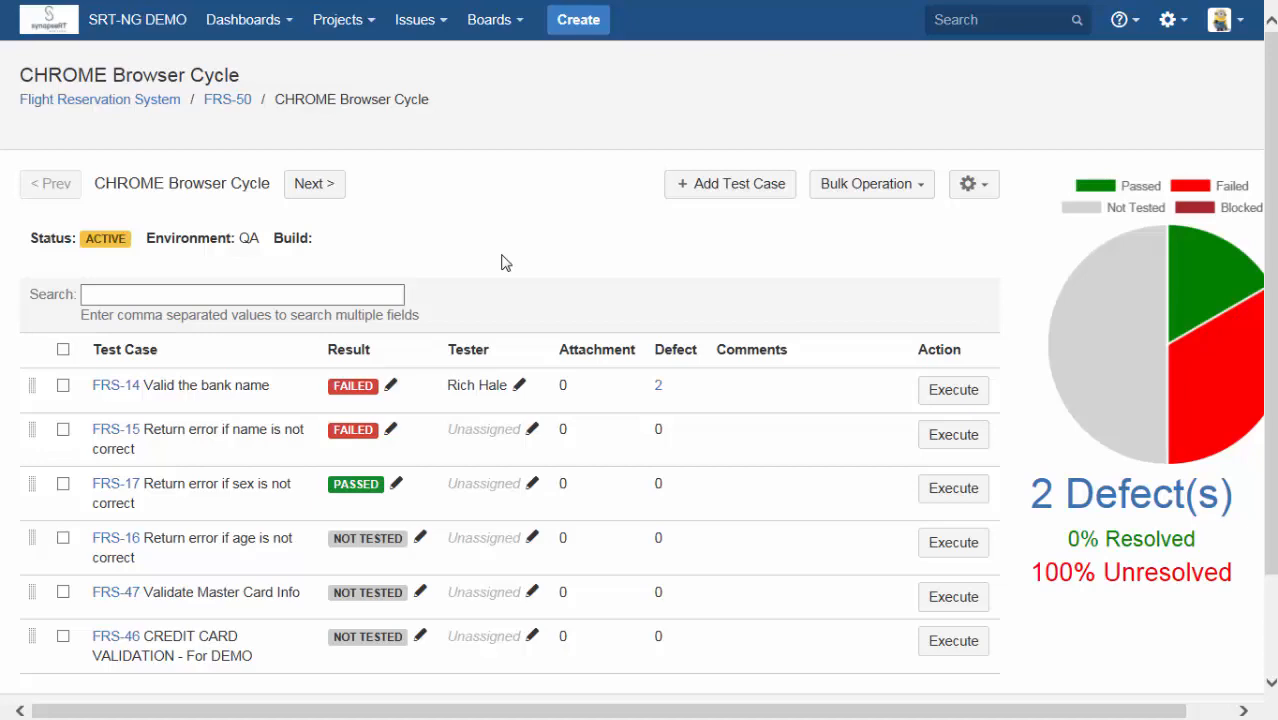
Examine the CHROME Browser Cycle's test case results and the failed and not tested shares in its pie chart.
{"action": "scroll", "coordinate": [505, 262], "scroll_direction": "down", "scroll_amount": 2}
{"action": "scroll", "coordinate": [505, 262], "scroll_direction": "up", "scroll_amount": 2}
{"action": "mouse_move", "coordinate": [1213, 355]}
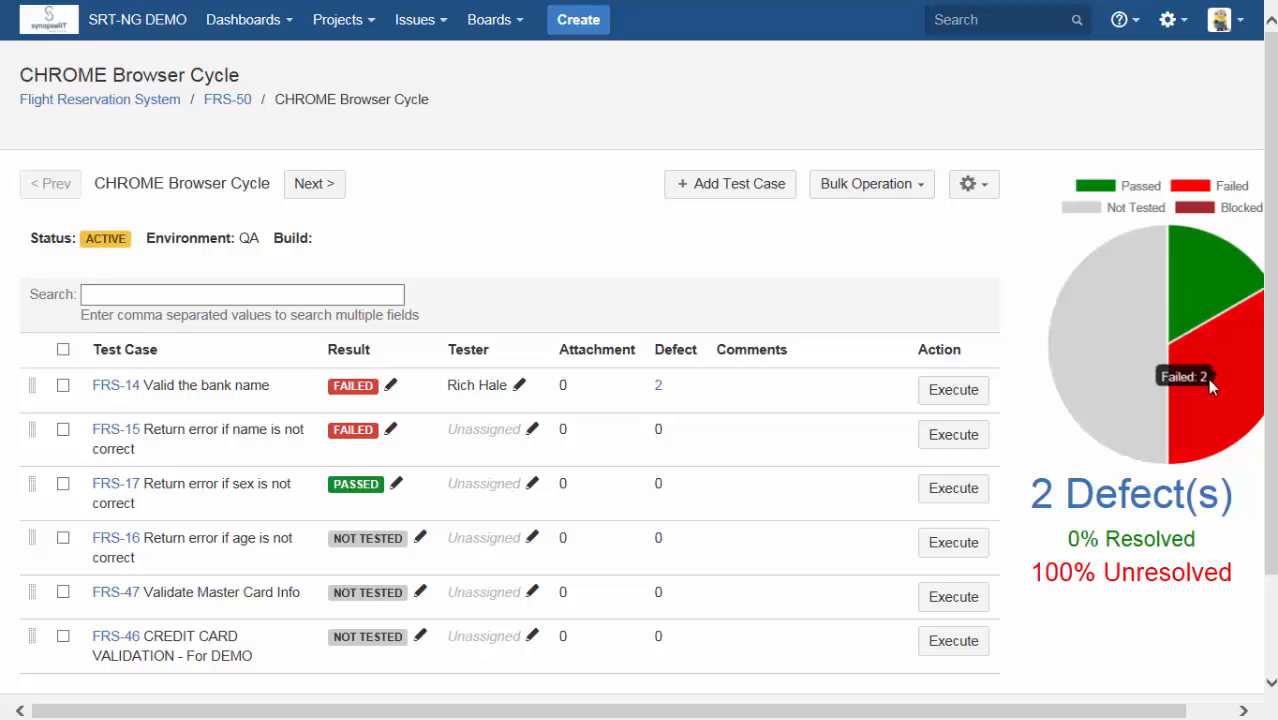
{"action": "mouse_move", "coordinate": [1137, 402]}
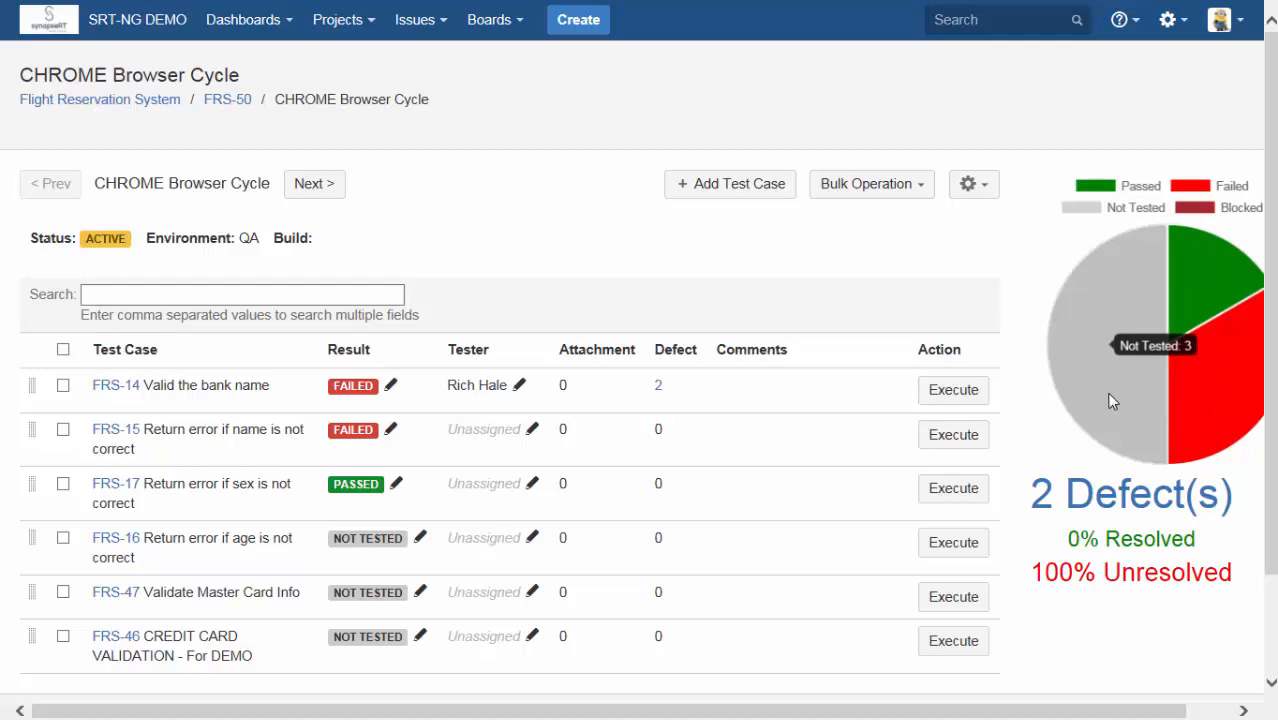
View the defects linked to the 'Valid the bank name' run in the CHROME Browser Cycle, and close the defect list.
{"action": "scroll", "coordinate": [788, 405], "scroll_direction": "down", "scroll_amount": 2}
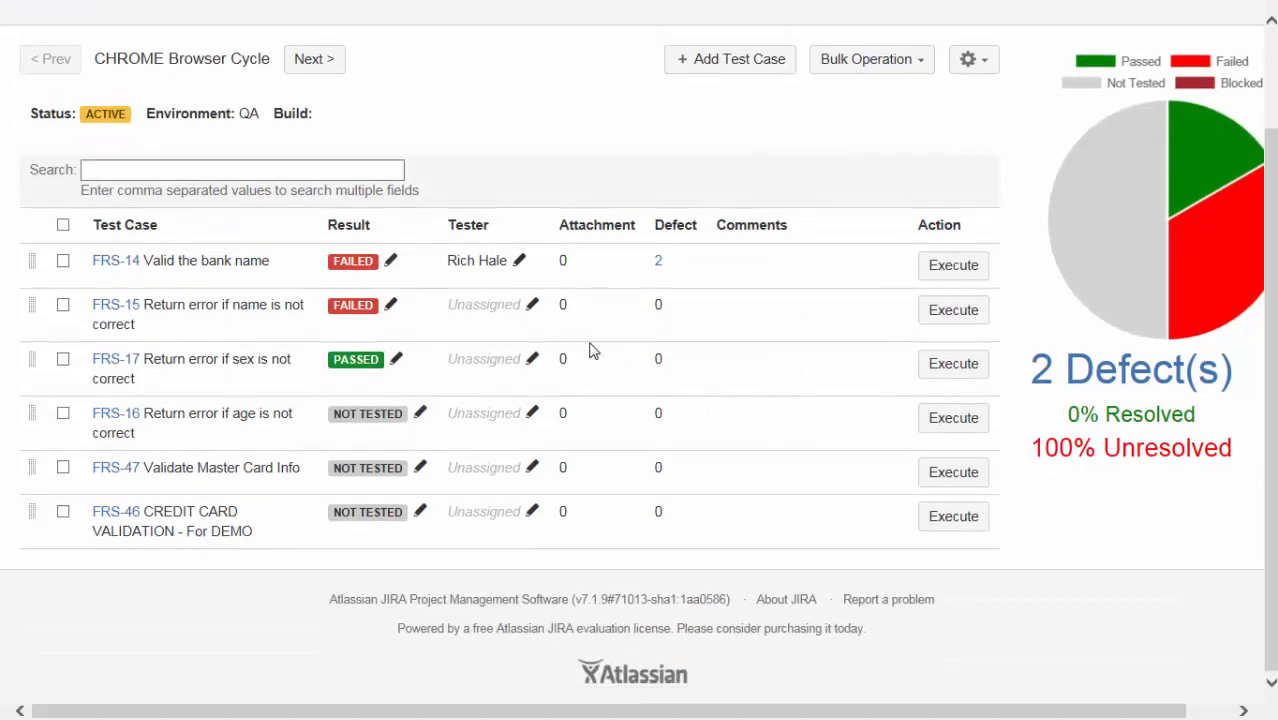
{"action": "scroll", "coordinate": [645, 348], "scroll_direction": "up", "scroll_amount": 1}
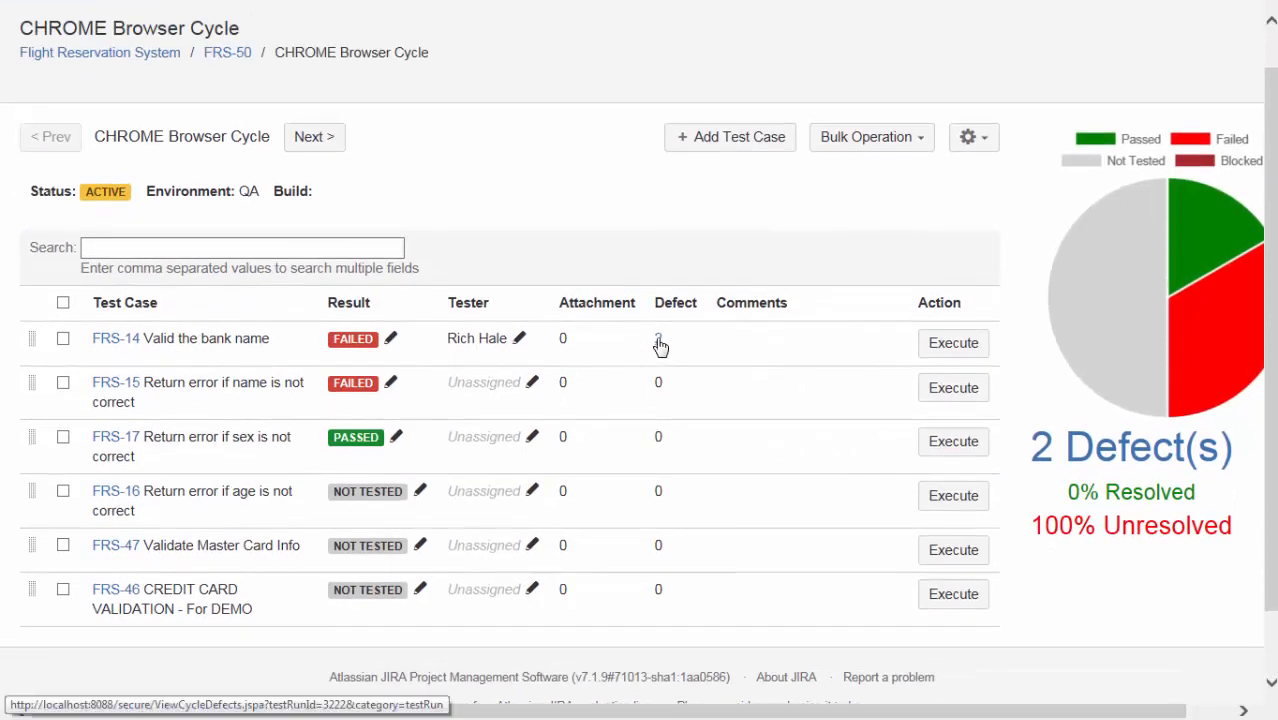
{"action": "left_click", "coordinate": [659, 342]}
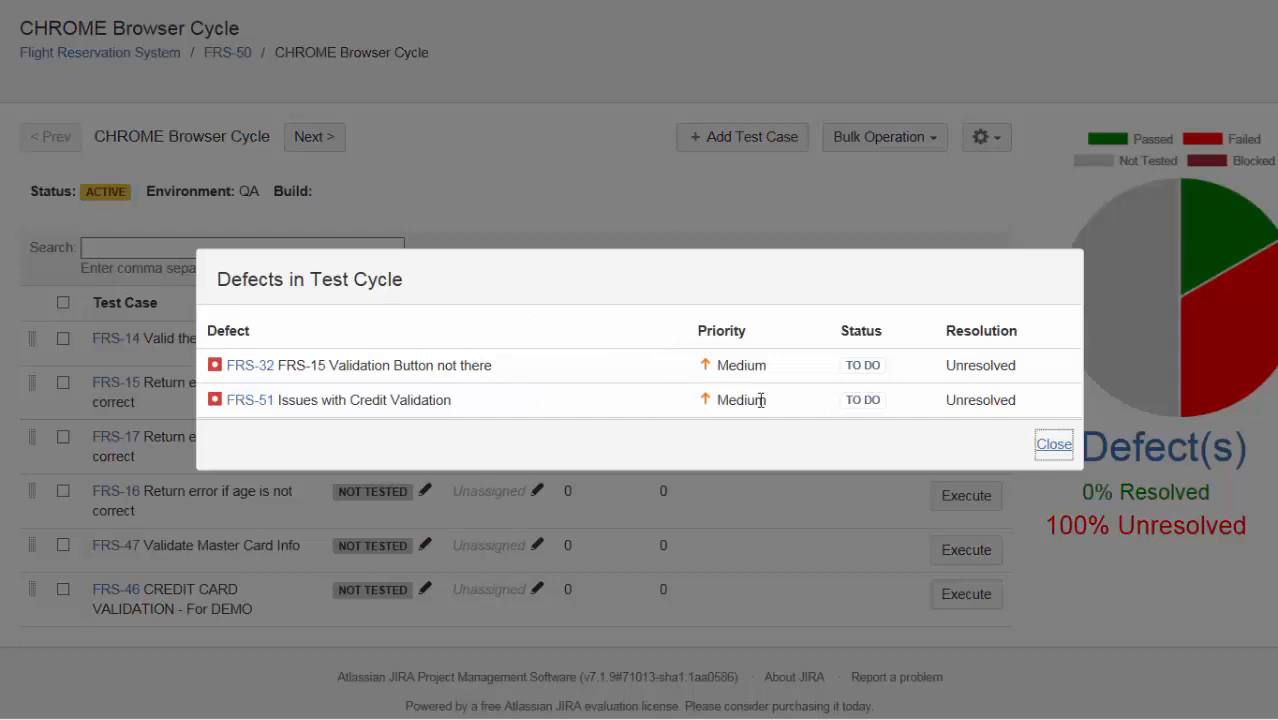
{"action": "left_click", "coordinate": [1046, 447]}
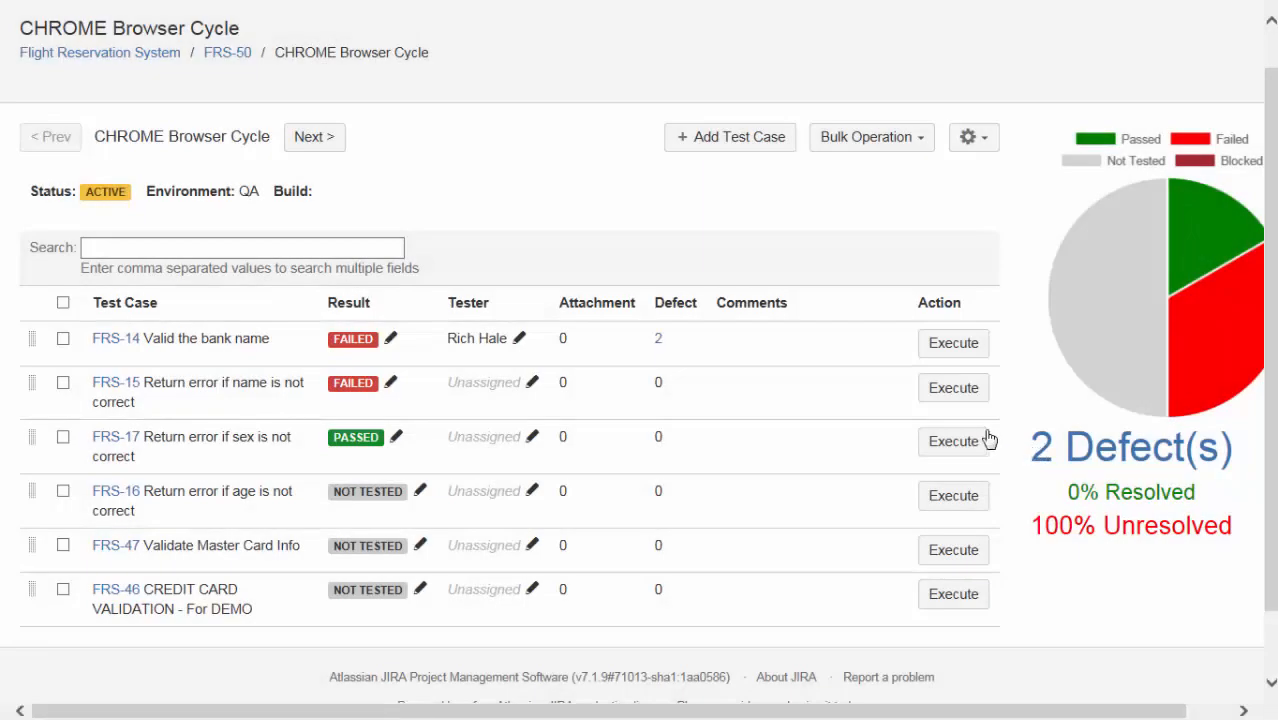
{"action": "double_click", "coordinate": [562, 341]}
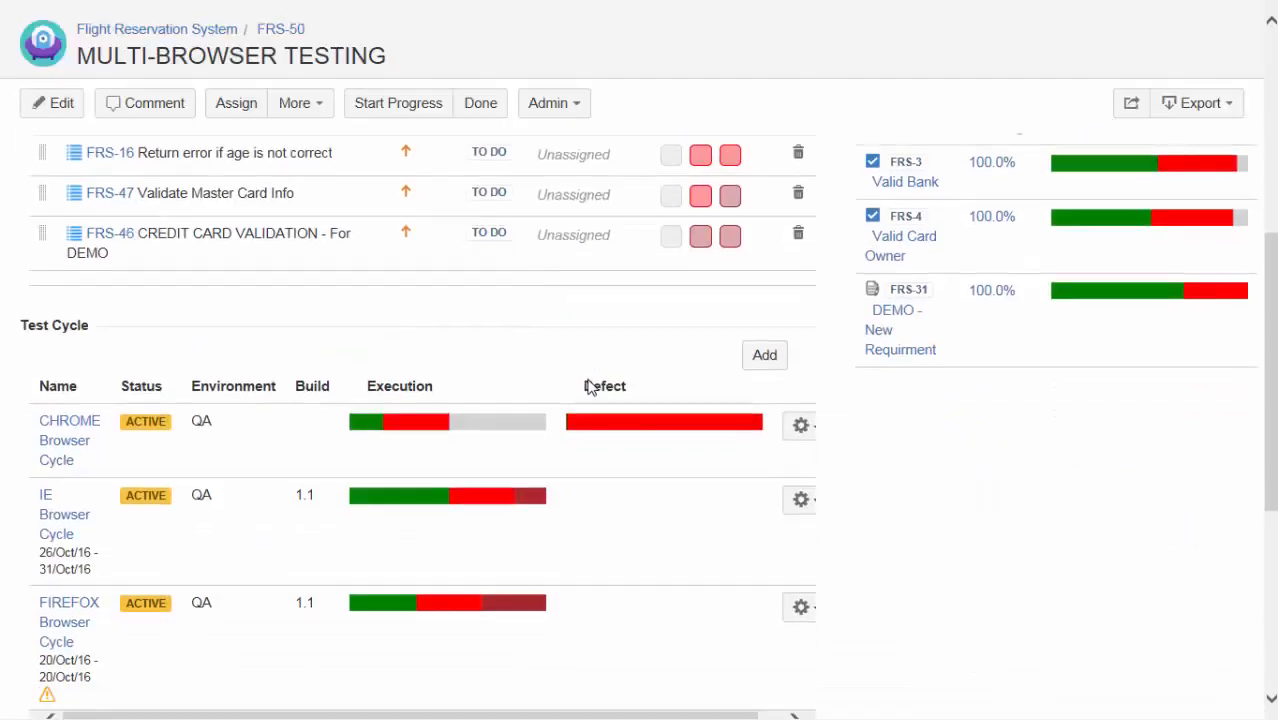
Open the Test Cycle Report in a new tab and generate it for test plan 'FRS-50 - MULTI-BROWSER TESTING' and the CHROME Browser Cycle.
{"action": "scroll", "coordinate": [590, 386], "scroll_direction": "down", "scroll_amount": 1}
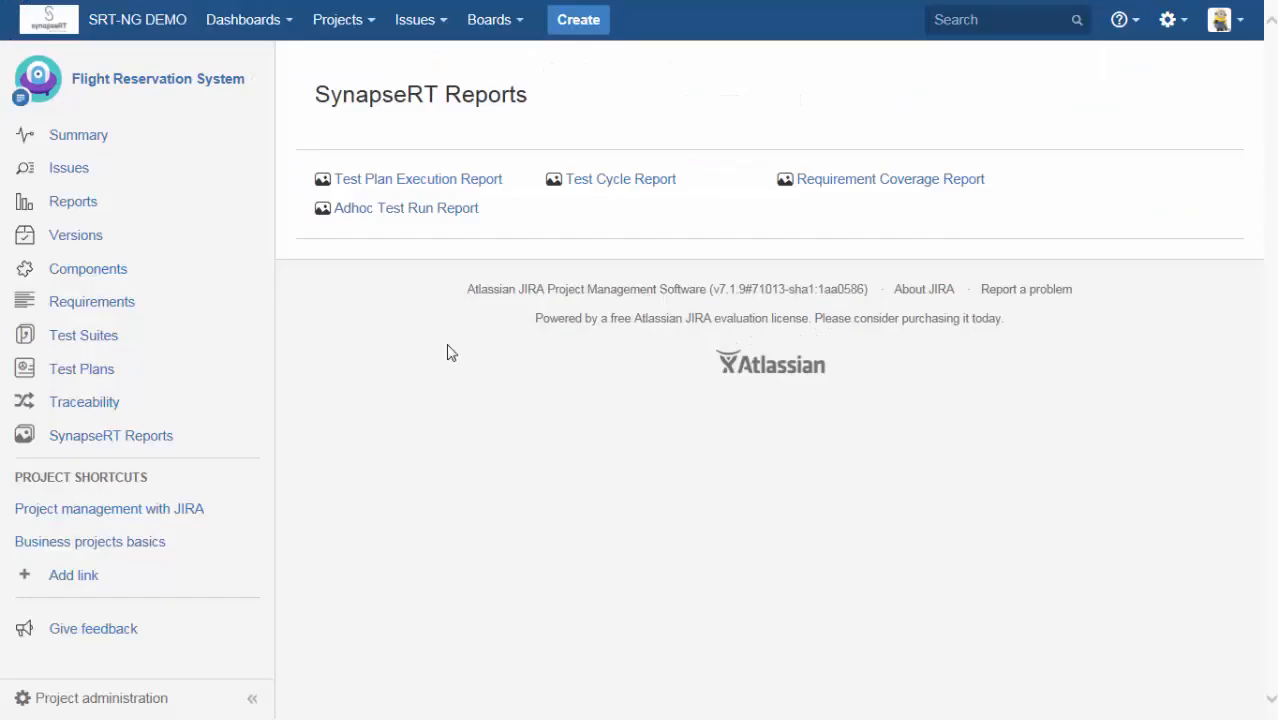
{"action": "right_click", "coordinate": [598, 188]}
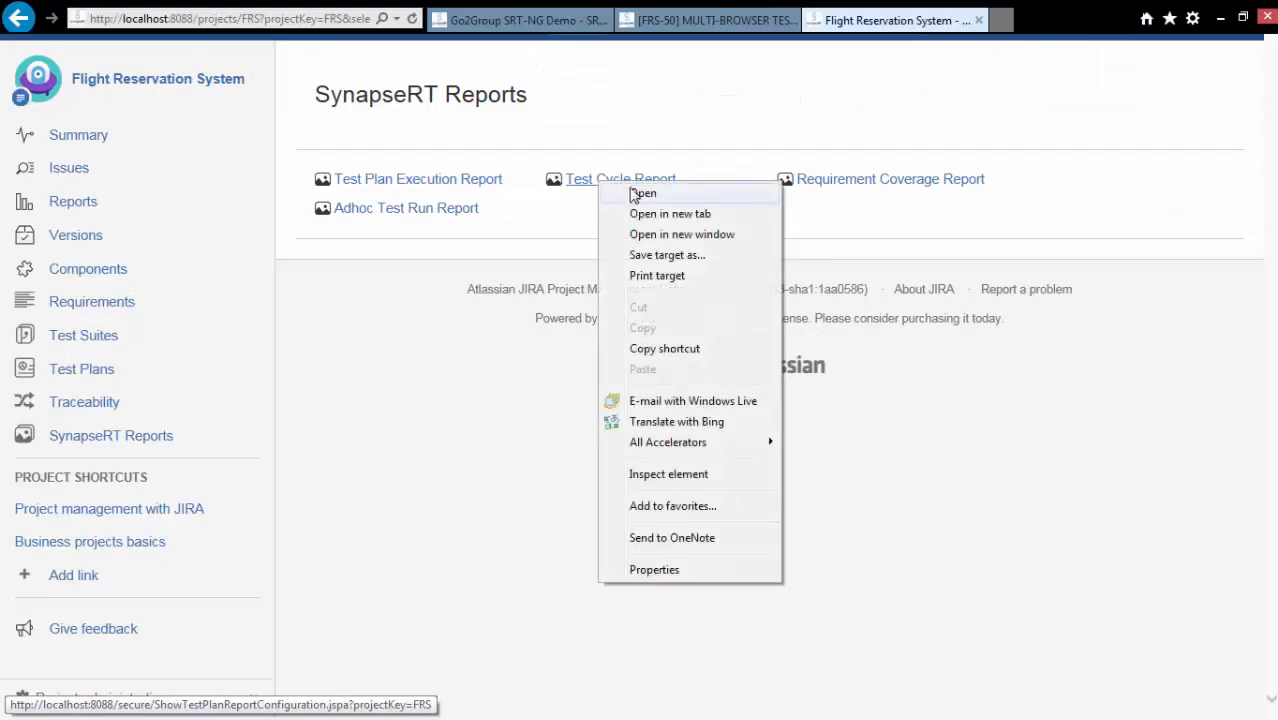
{"action": "left_click", "coordinate": [650, 210]}
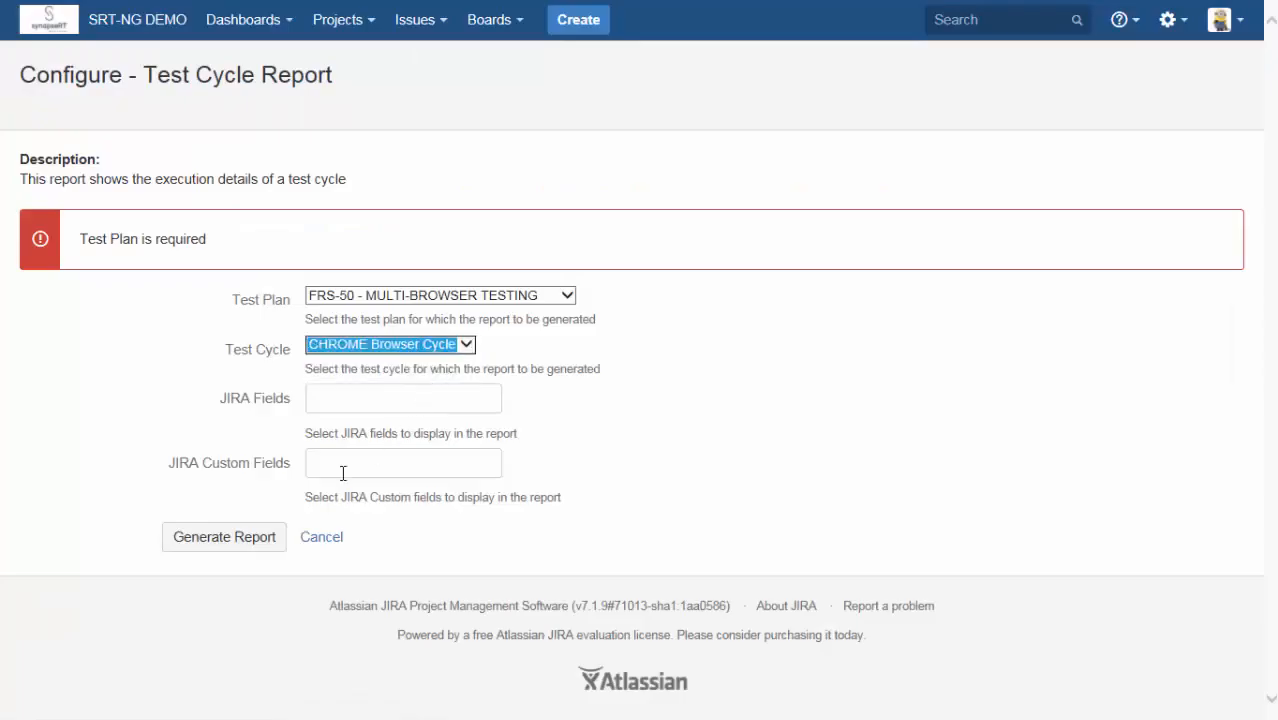
{"action": "left_click", "coordinate": [245, 538]}
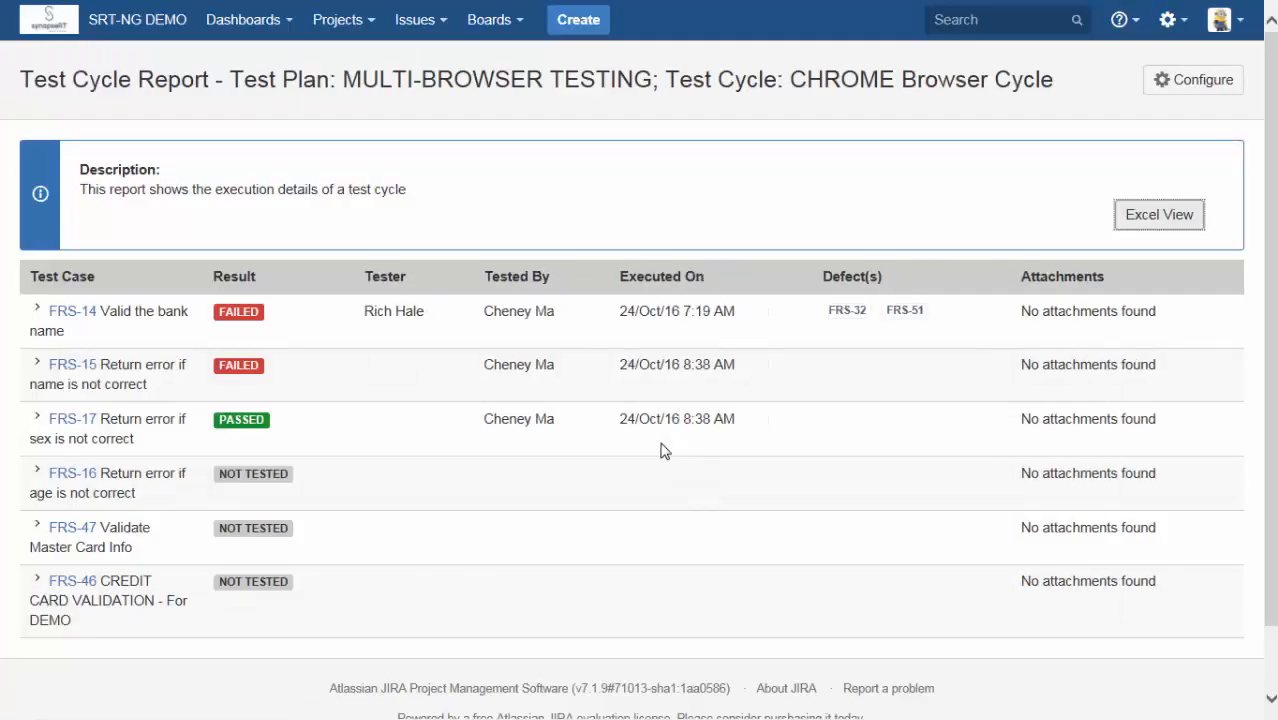